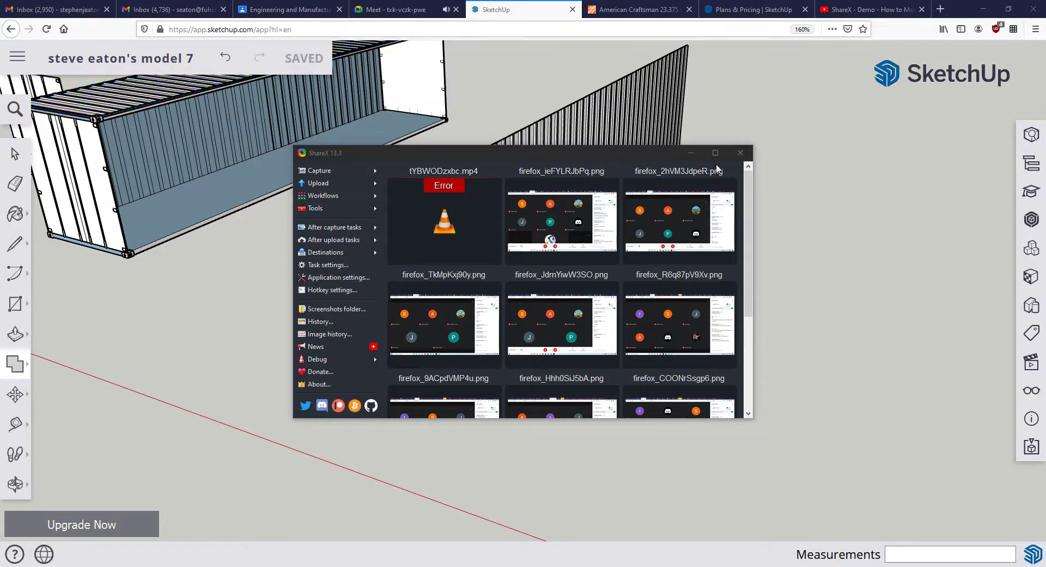
Hide the ShareX window and zoom in on the board door panel with the Select tool active.
{"action": "left_click", "coordinate": [693, 154]}
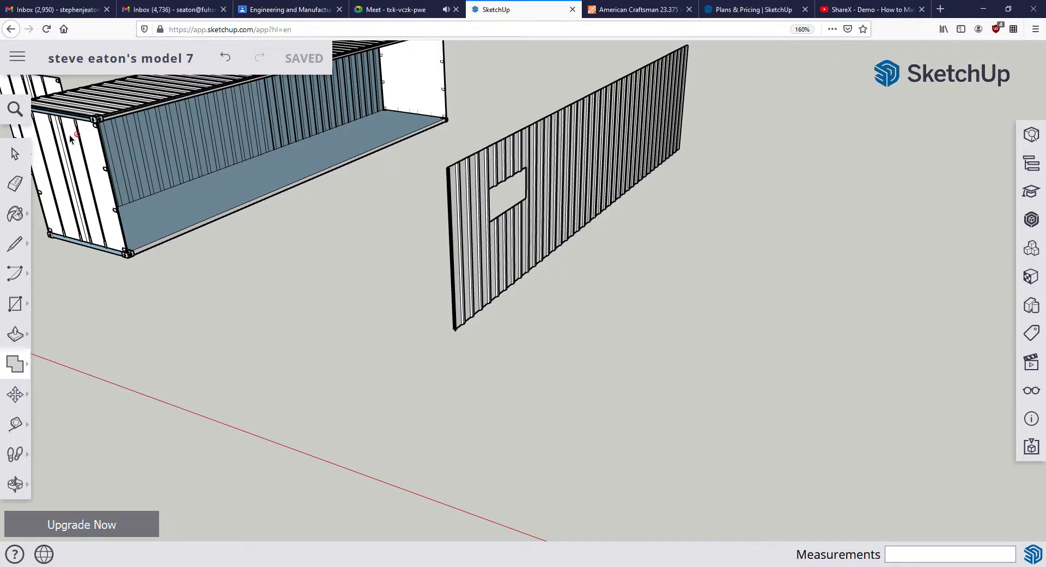
{"action": "left_click", "coordinate": [15, 155]}
{"action": "scroll", "coordinate": [297, 186], "scroll_direction": "down", "scroll_amount": 5}
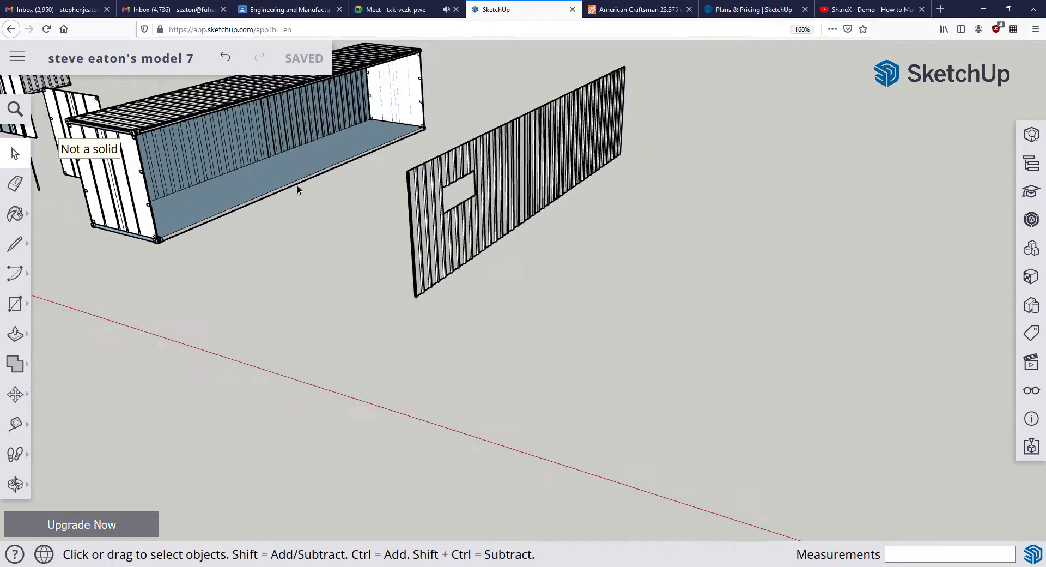
{"action": "middle_click_drag", "start_coordinate": [299, 184], "coordinate": [806, 306], "text": "shift"}
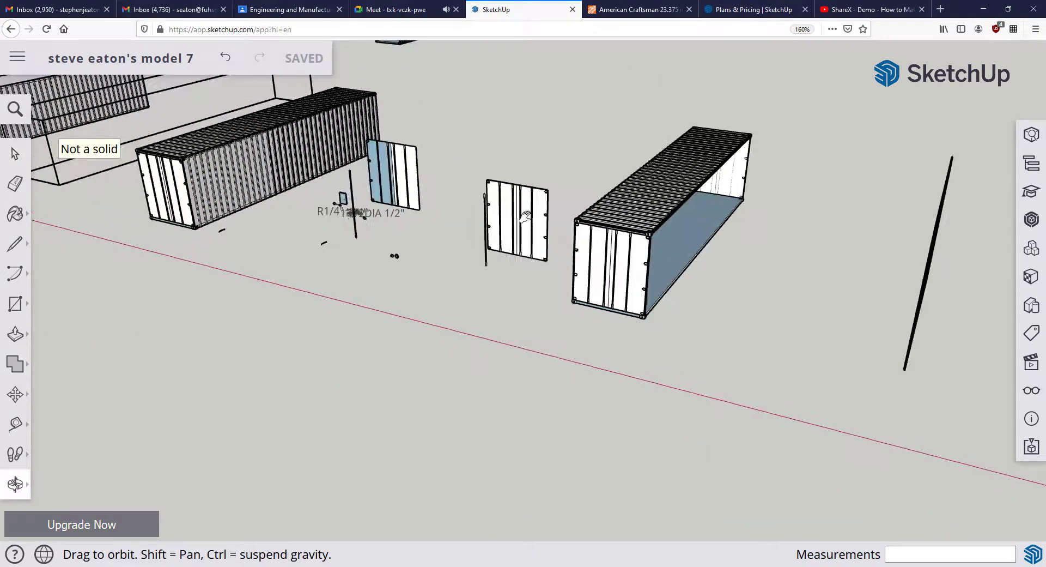
{"action": "scroll", "coordinate": [523, 234], "scroll_direction": "up", "scroll_amount": 10}
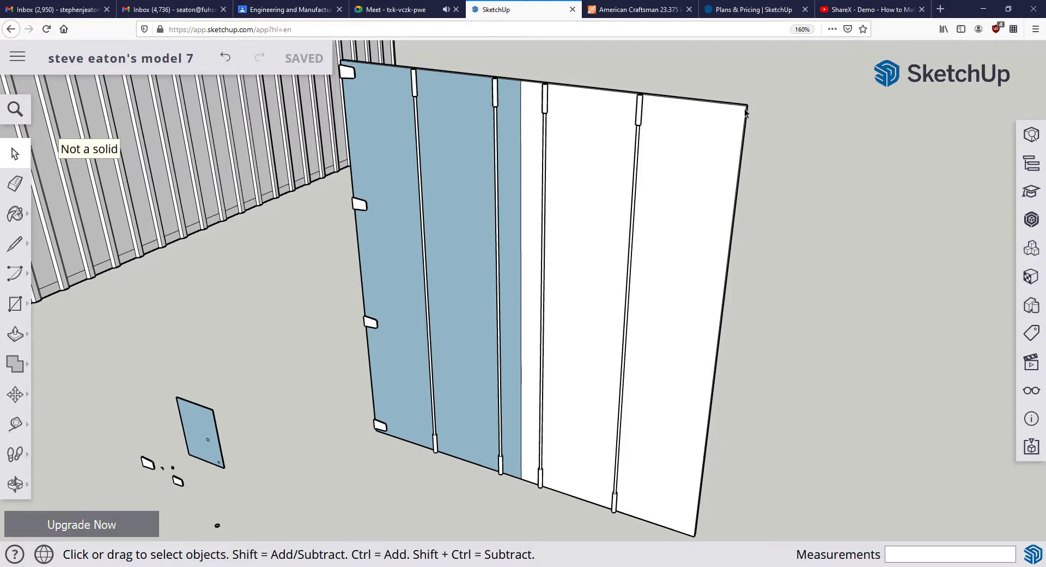
Delete the loose pole standing beside the door panel.
{"action": "scroll", "coordinate": [745, 112], "scroll_direction": "down", "scroll_amount": 5}
{"action": "middle_click_drag", "start_coordinate": [746, 111], "coordinate": [712, 181]}
{"action": "scroll", "coordinate": [786, 192], "scroll_direction": "up", "scroll_amount": 5}
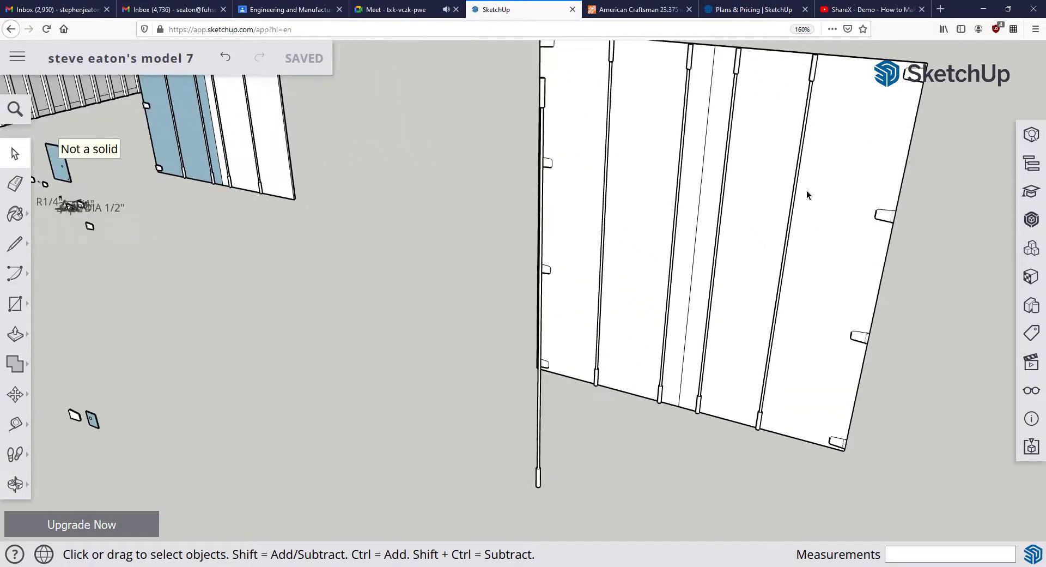
{"action": "middle_click_drag", "start_coordinate": [806, 191], "coordinate": [575, 202]}
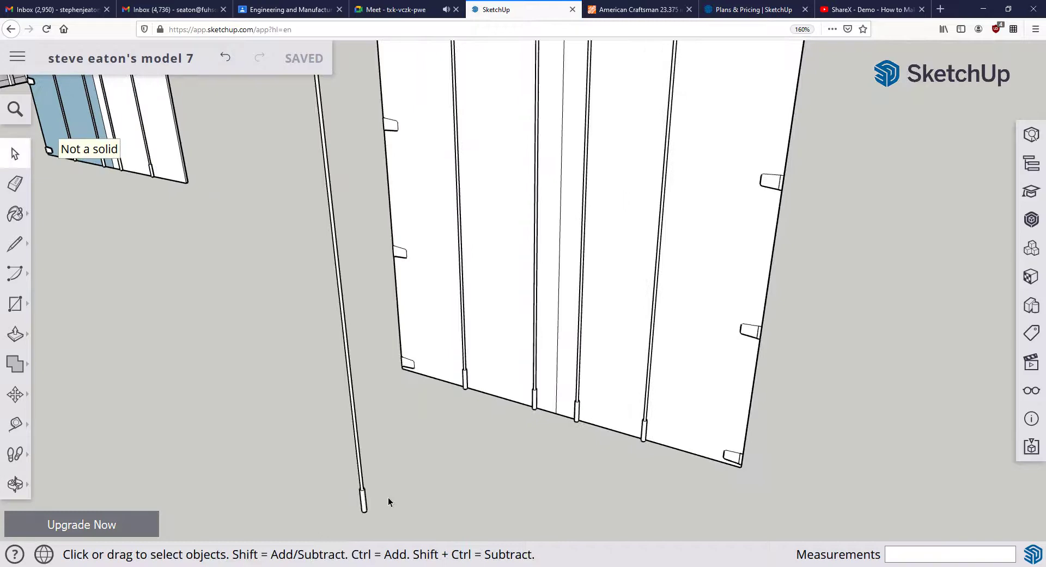
{"action": "left_click_drag", "start_coordinate": [329, 467], "coordinate": [332, 463]}
{"action": "key", "text": "Delete"}
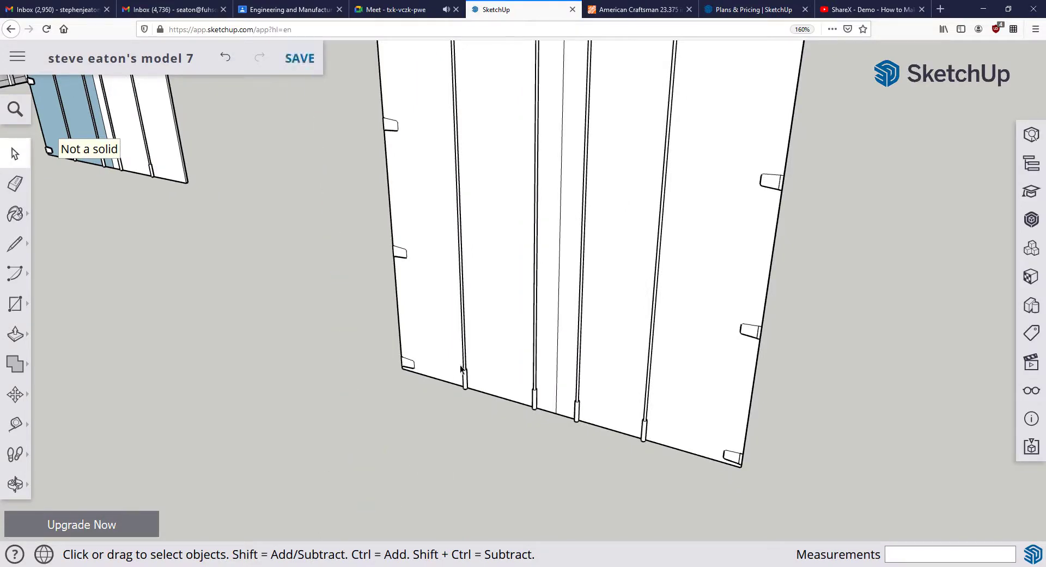
Explode the white door panel component into loose geometry.
{"action": "left_click", "coordinate": [466, 362]}
{"action": "right_click", "coordinate": [464, 366]}
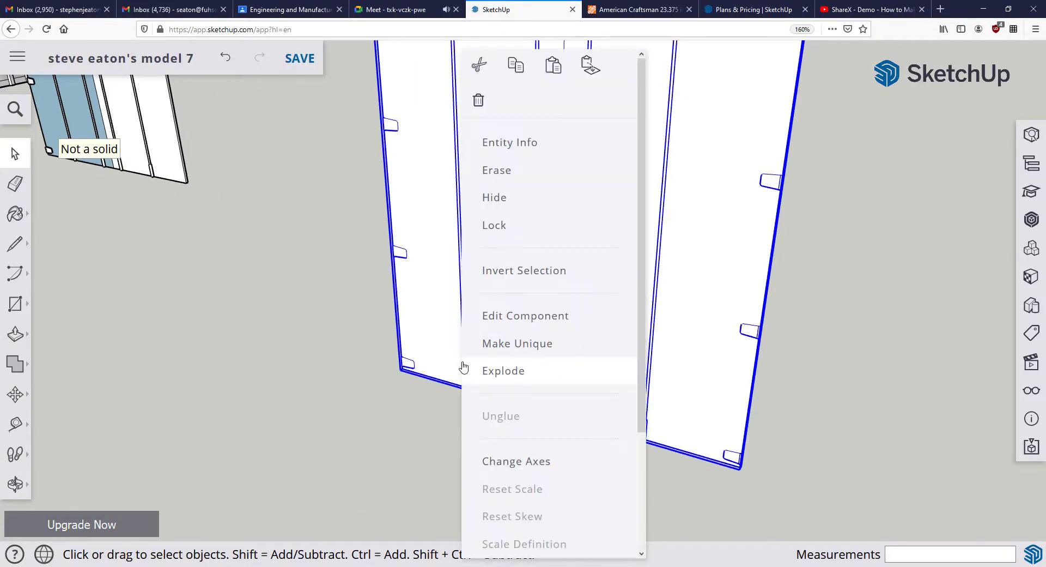
{"action": "left_click", "coordinate": [490, 370]}
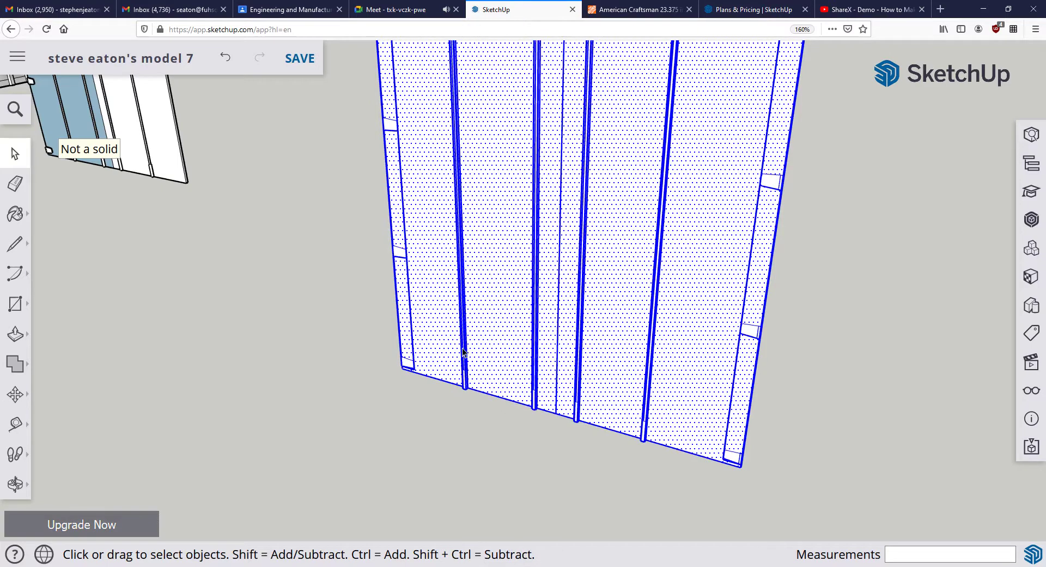
Delete the four vertical rods from the exploded panel, leaving its centre seam.
{"action": "left_click", "coordinate": [463, 351]}
{"action": "key", "text": "Delete"}
{"action": "left_click", "coordinate": [536, 375]}
{"action": "key", "text": "Delete"}
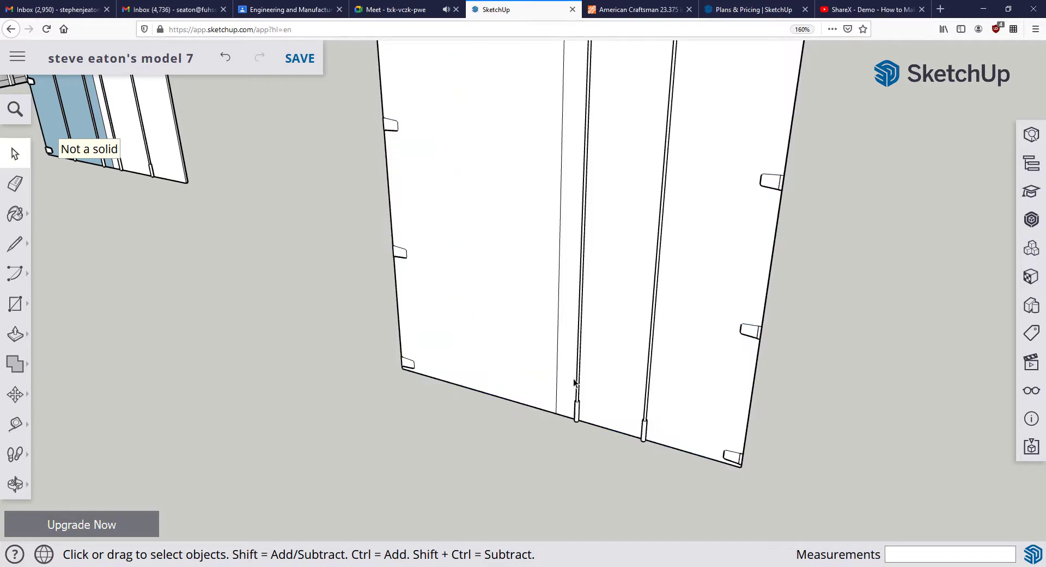
{"action": "left_click", "coordinate": [580, 383]}
{"action": "key", "text": "Delete"}
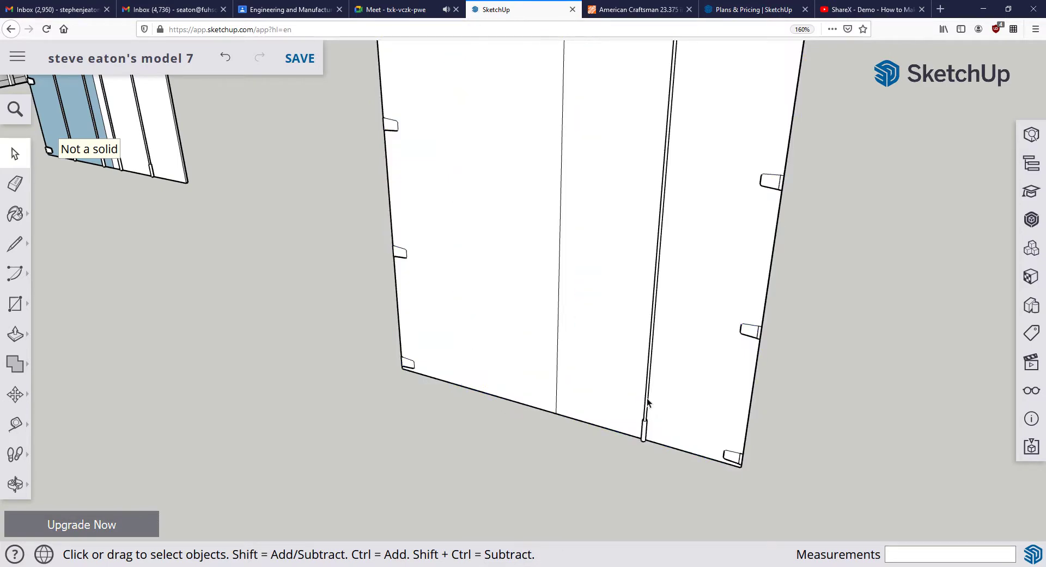
{"action": "left_click", "coordinate": [647, 398]}
{"action": "key", "text": "Delete"}
{"action": "scroll", "coordinate": [643, 360], "scroll_direction": "down", "scroll_amount": 3}
{"action": "middle_click_drag", "start_coordinate": [647, 323], "coordinate": [545, 235]}
Search Google in a new tab for 'shipping container'.
{"action": "left_click", "coordinate": [942, 10]}
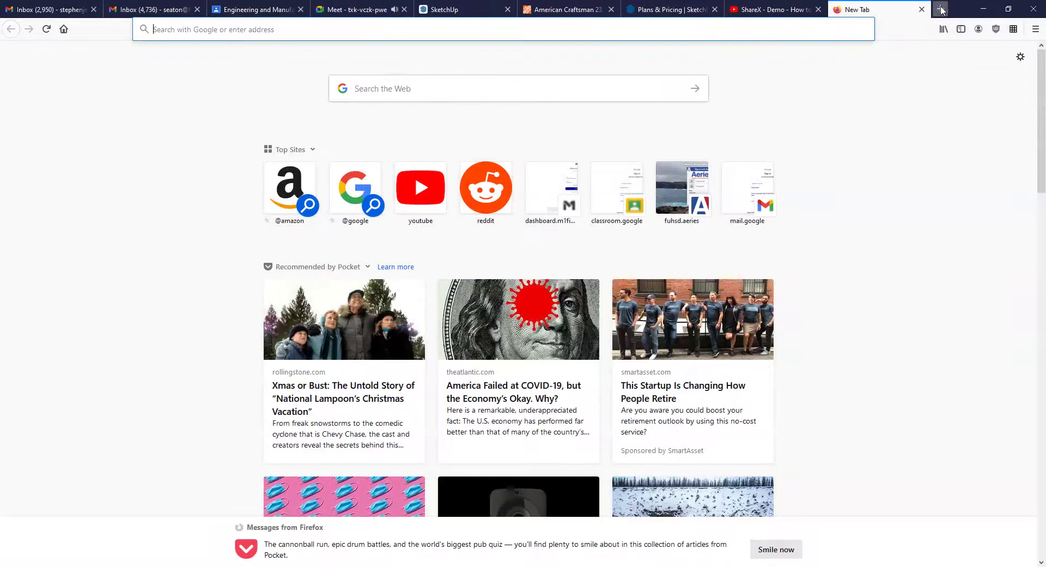
{"action": "type", "text": "shippin"}
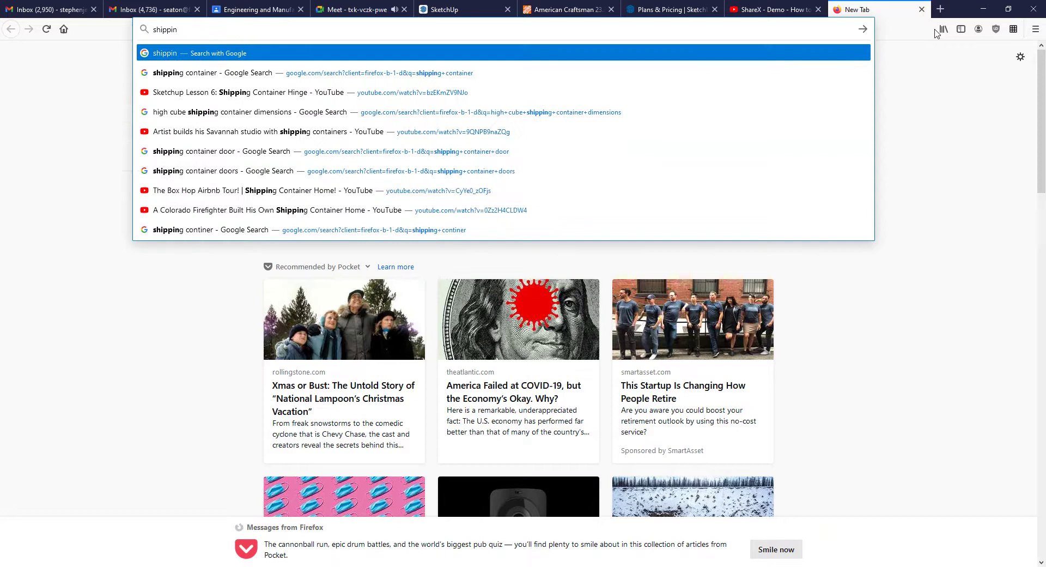
{"action": "type", "text": "g container"}
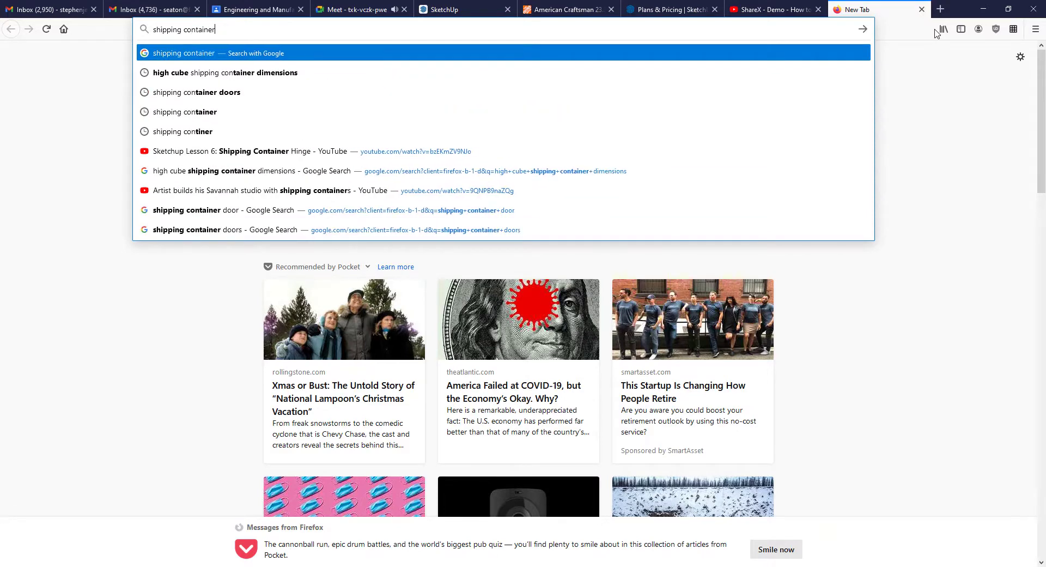
{"action": "key", "text": "Return"}
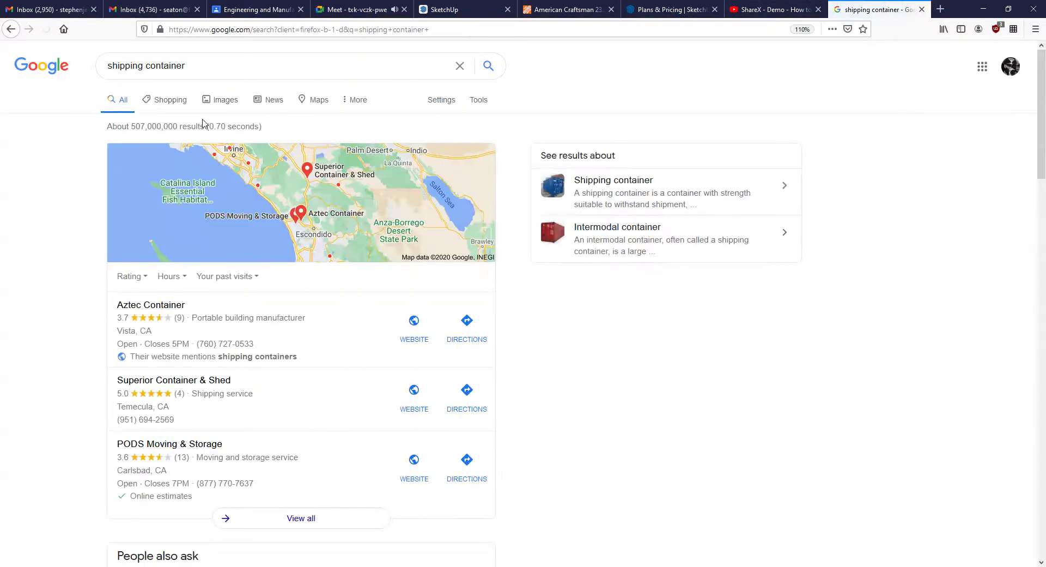
Preview the 20' DC and open-top 20-foot container image results, then return to SketchUp.
{"action": "left_click", "coordinate": [216, 100]}
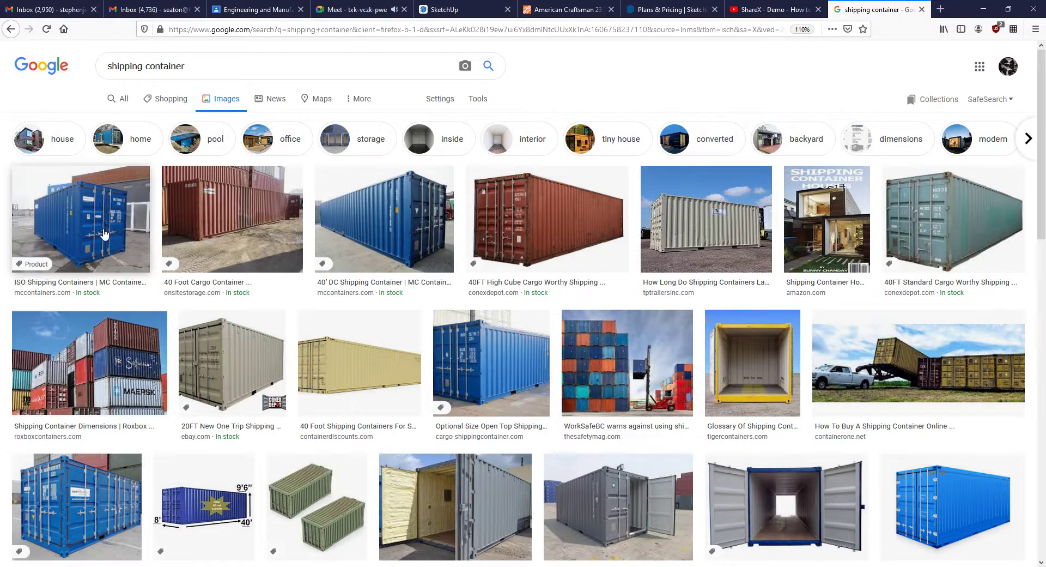
{"action": "left_click", "coordinate": [102, 232]}
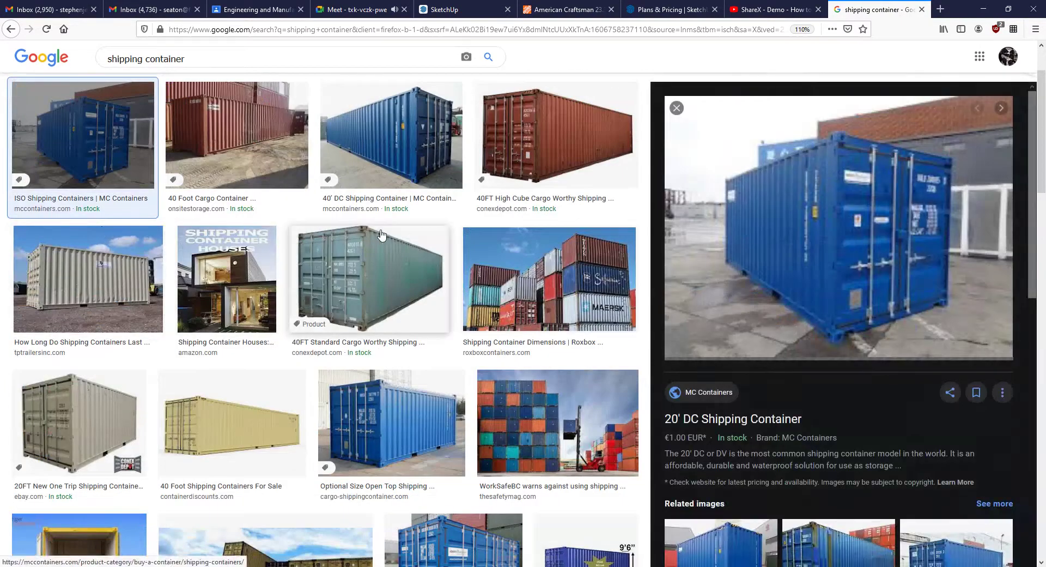
{"action": "scroll", "coordinate": [369, 284], "scroll_direction": "down", "scroll_amount": 2}
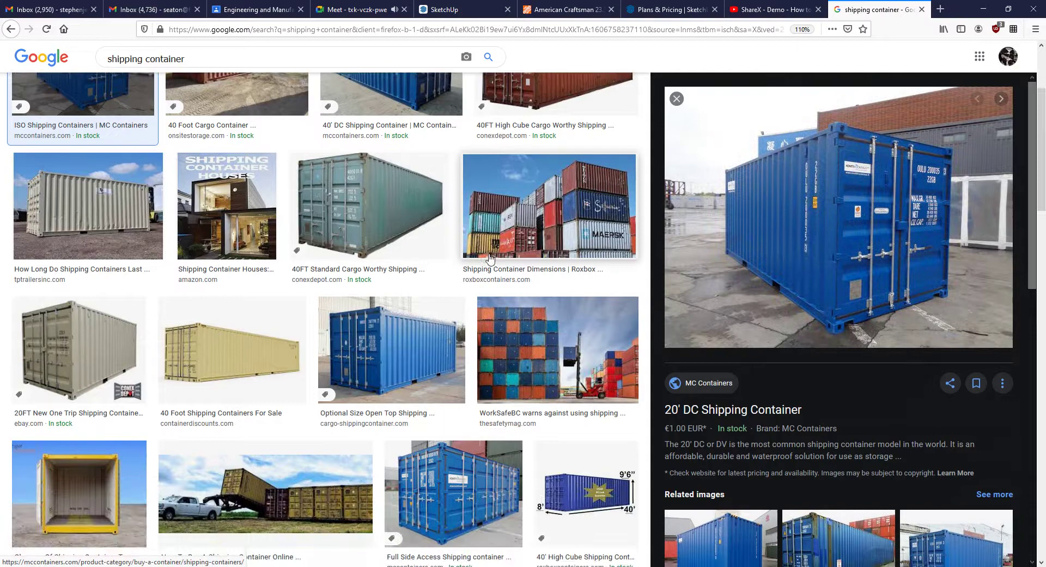
{"action": "left_click", "coordinate": [369, 284]}
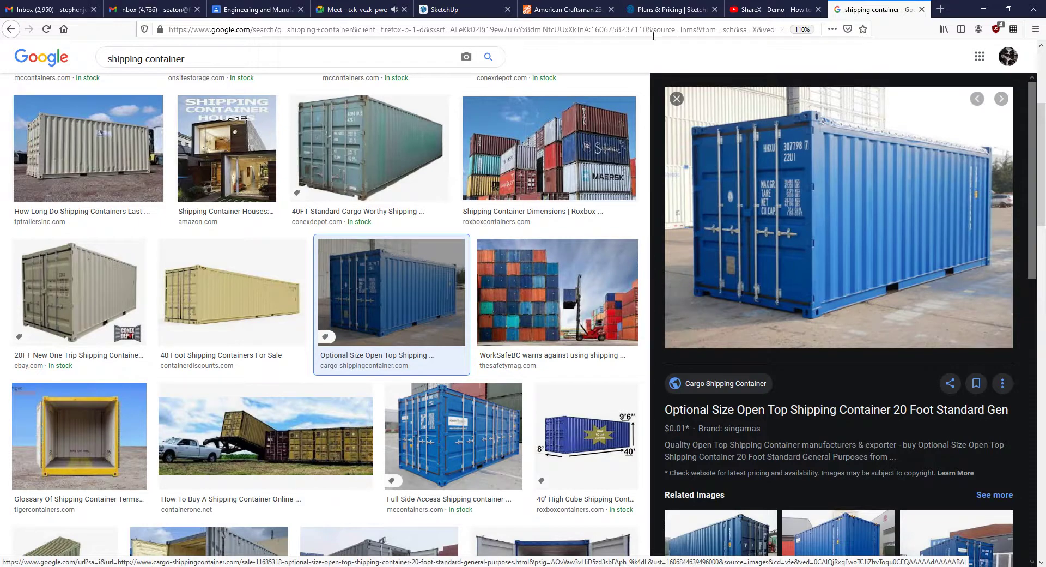
{"action": "left_click", "coordinate": [453, 11]}
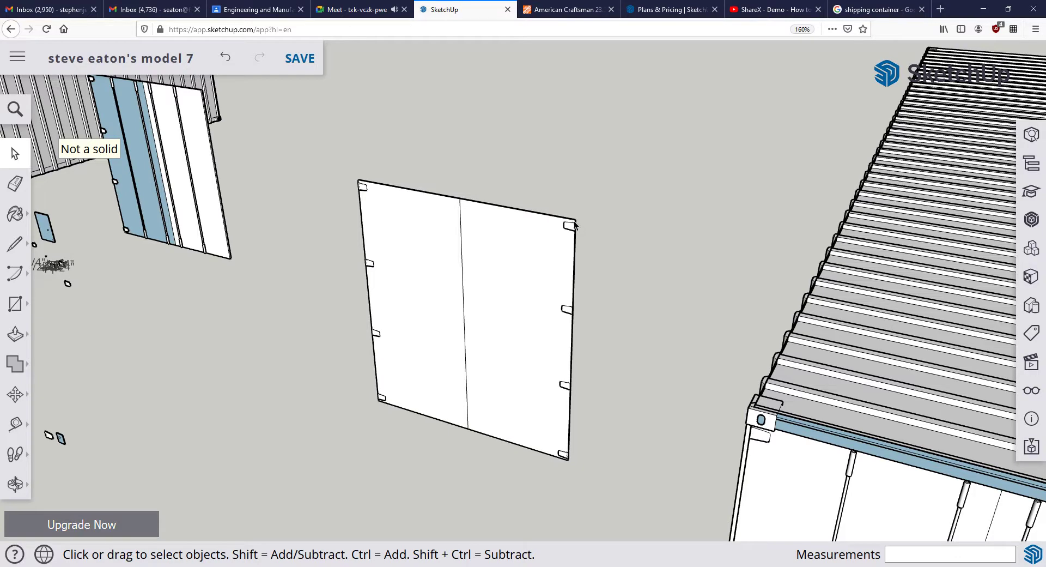
Orbit and zoom around the door panels to close in on the white panel's lower edge.
{"action": "middle_click_drag", "start_coordinate": [260, 270], "coordinate": [175, 348]}
{"action": "scroll", "coordinate": [354, 300], "scroll_direction": "up", "scroll_amount": 10}
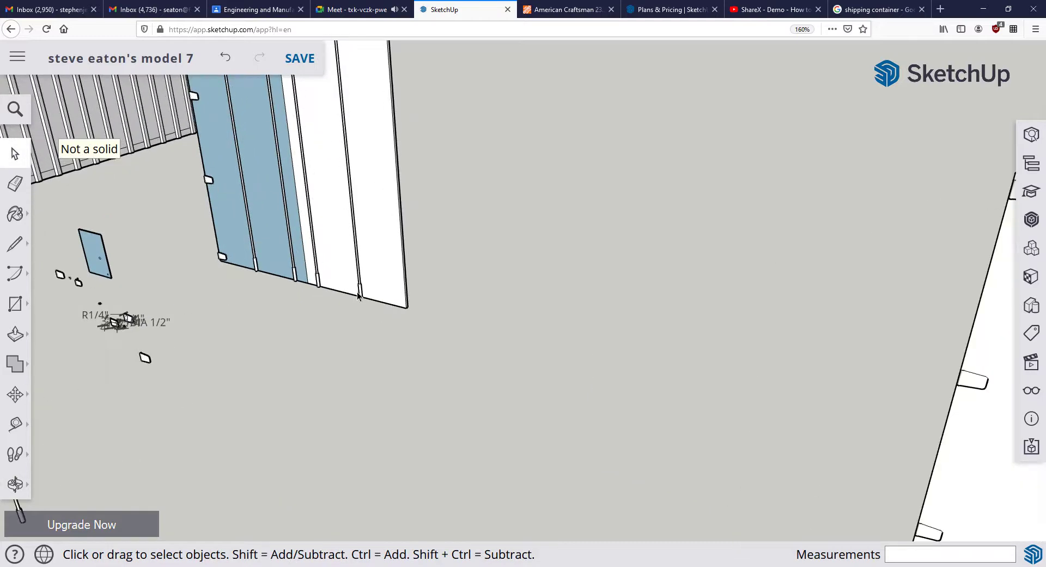
{"action": "middle_click_drag", "start_coordinate": [374, 283], "coordinate": [398, 363]}
{"action": "scroll", "coordinate": [398, 363], "scroll_direction": "down", "scroll_amount": 5}
{"action": "scroll", "coordinate": [395, 382], "scroll_direction": "up", "scroll_amount": 2}
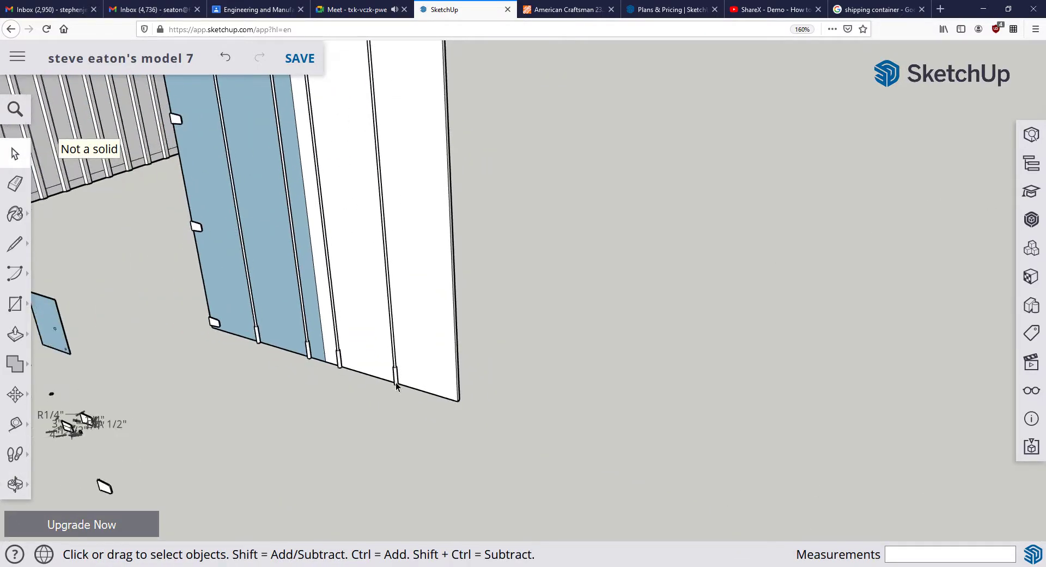
{"action": "middle_click_drag", "start_coordinate": [394, 375], "coordinate": [366, 110]}
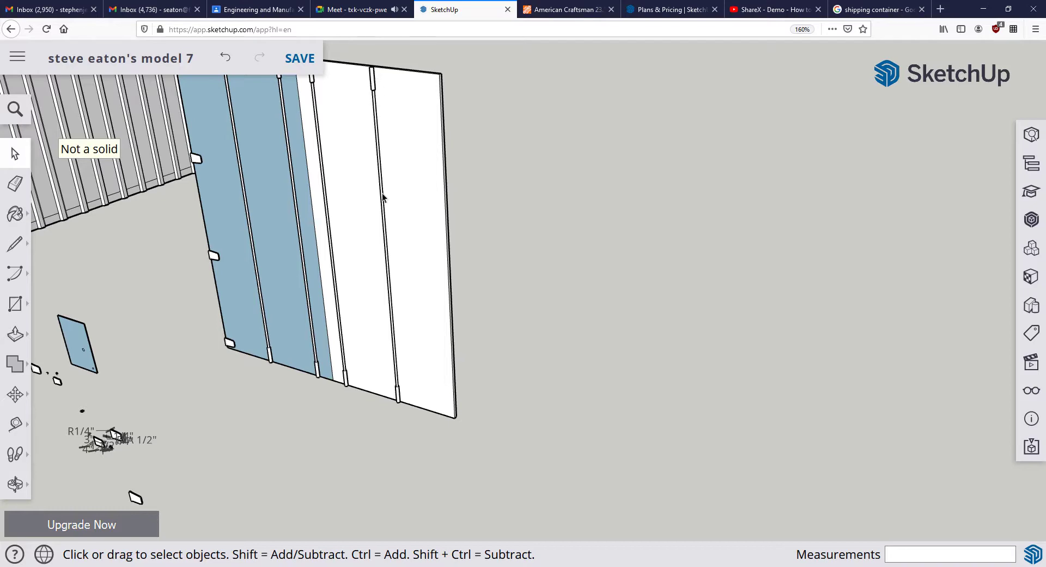
{"action": "scroll", "coordinate": [383, 267], "scroll_direction": "down", "scroll_amount": 6}
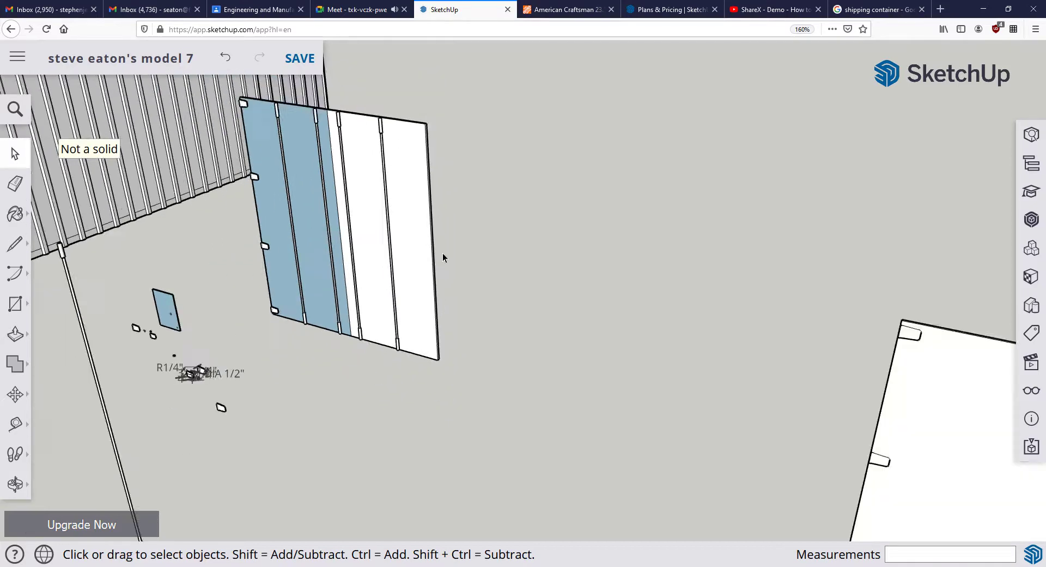
{"action": "middle_click_drag", "start_coordinate": [651, 412], "coordinate": [607, 427]}
{"action": "scroll", "coordinate": [580, 358], "scroll_direction": "up", "scroll_amount": 5}
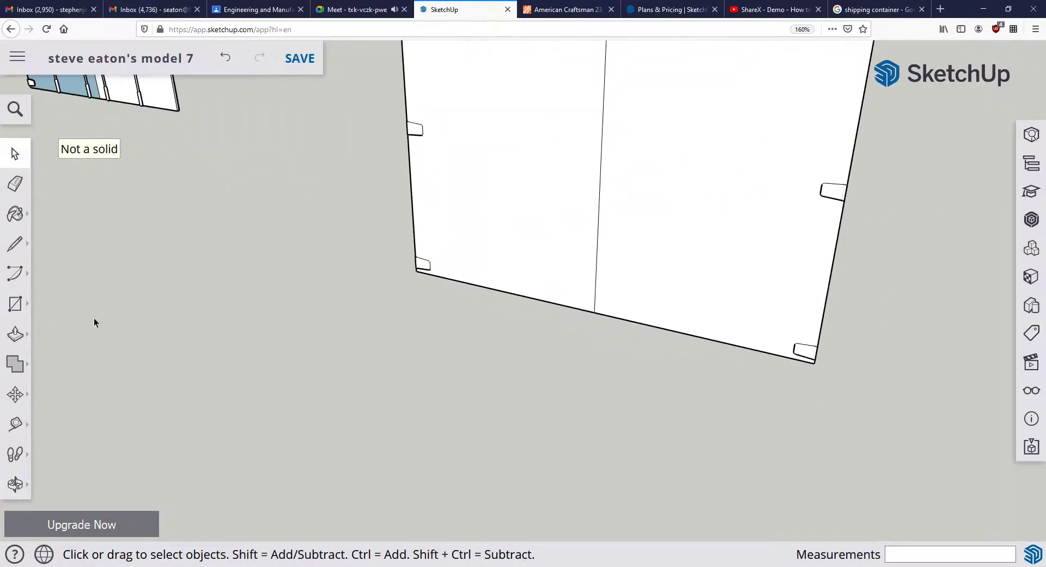
Draw a 1/2-inch-radius circle on the ground just below the white door panel's bottom edge.
{"action": "left_click", "coordinate": [16, 304]}
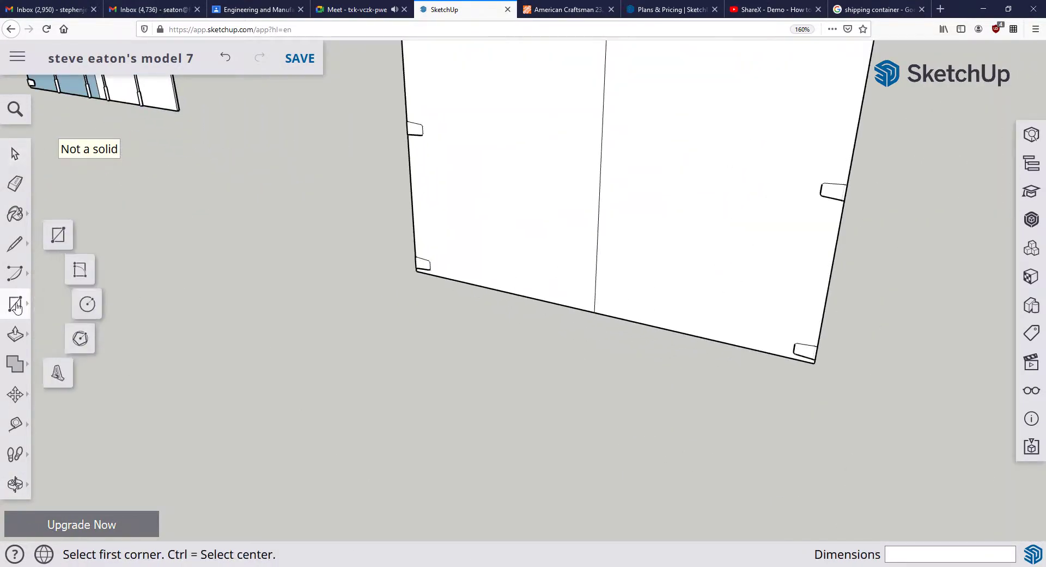
{"action": "left_click", "coordinate": [86, 308]}
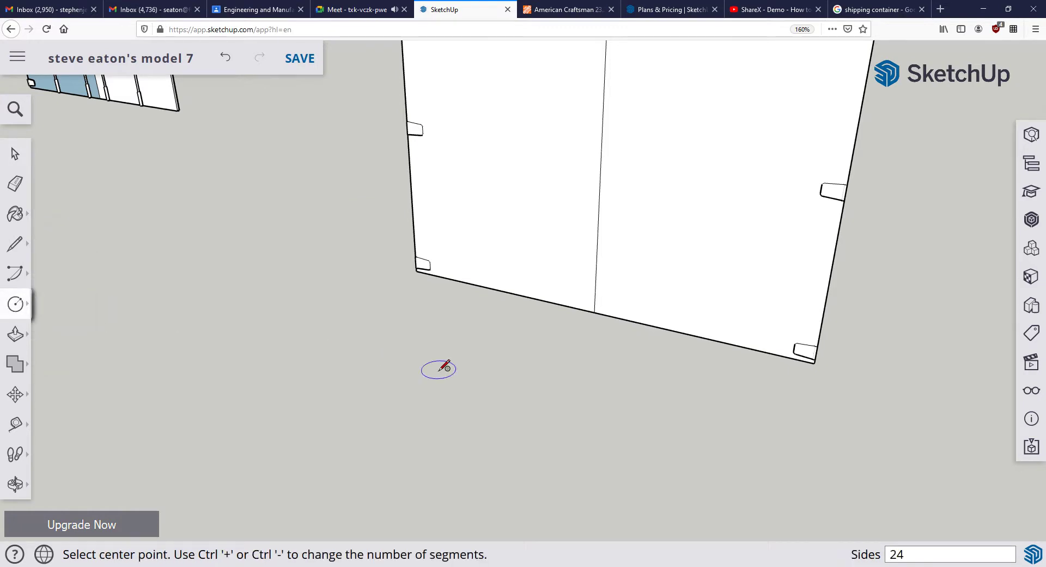
{"action": "left_click", "coordinate": [553, 349]}
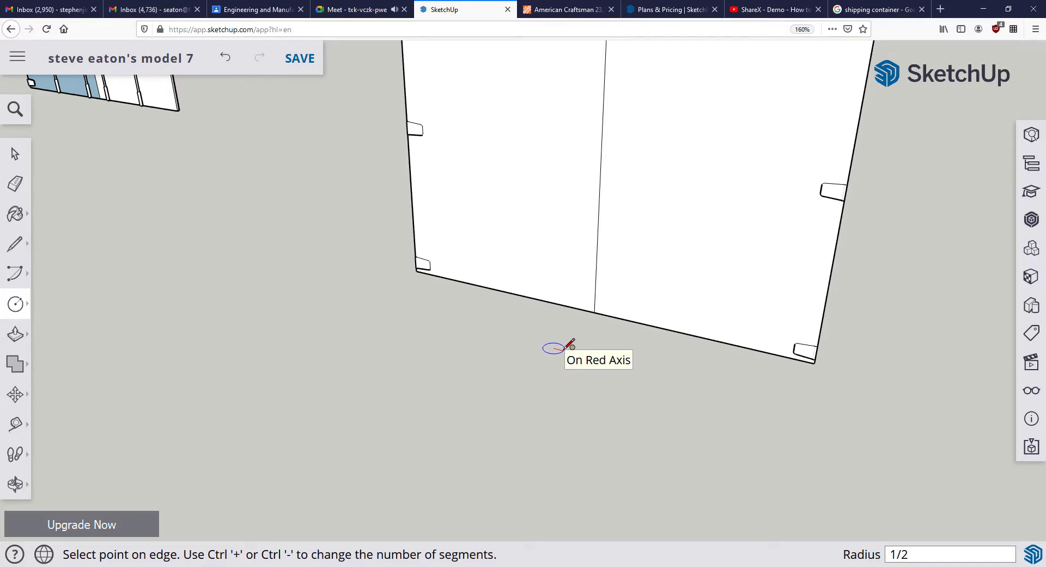
{"action": "key", "text": "Return"}
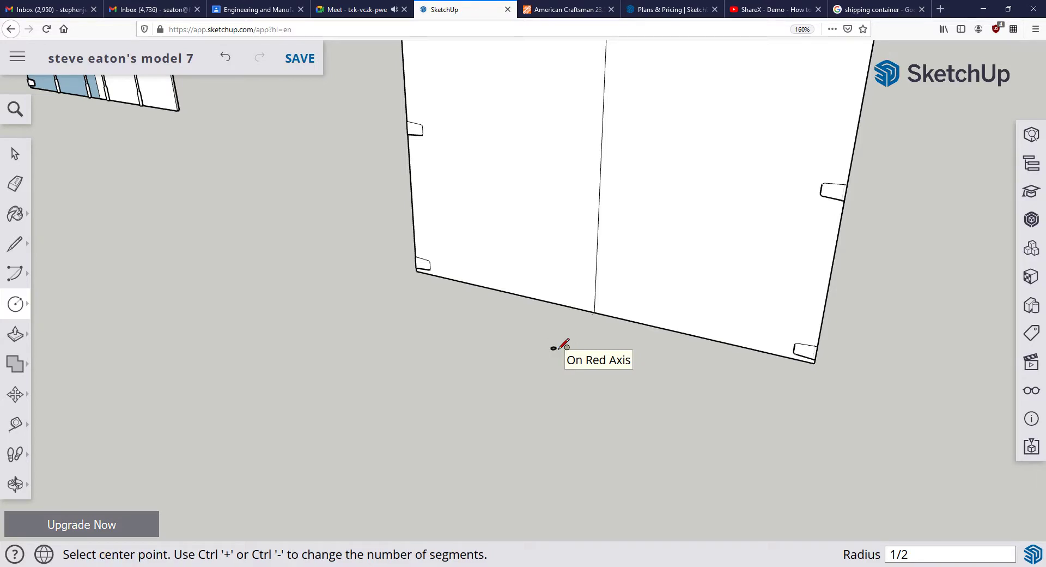
{"action": "scroll", "coordinate": [567, 346], "scroll_direction": "up", "scroll_amount": 10}
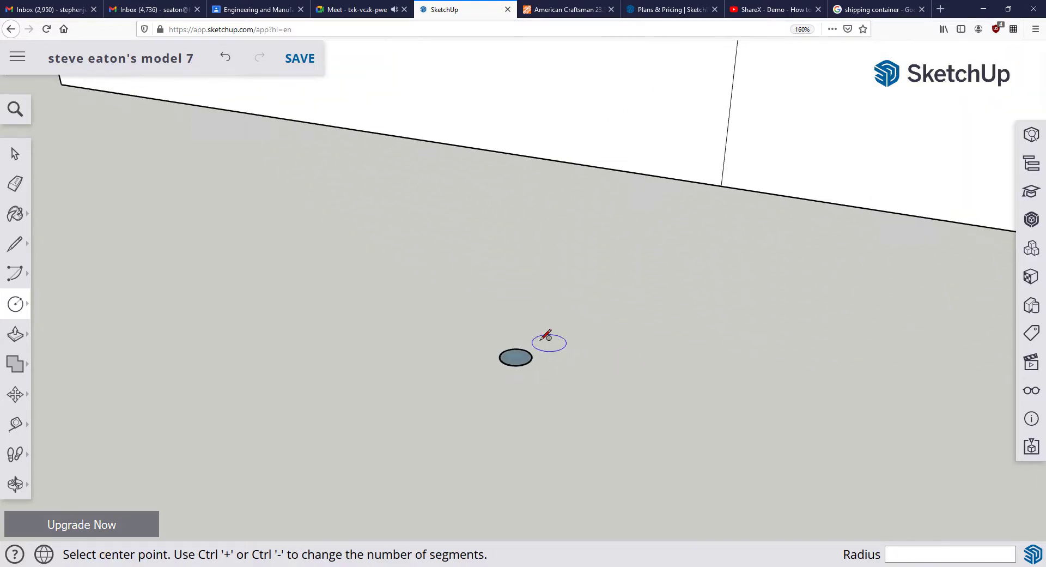
{"action": "scroll", "coordinate": [549, 336], "scroll_direction": "down", "scroll_amount": 6}
{"action": "middle_click_drag", "start_coordinate": [489, 320], "coordinate": [811, 538]}
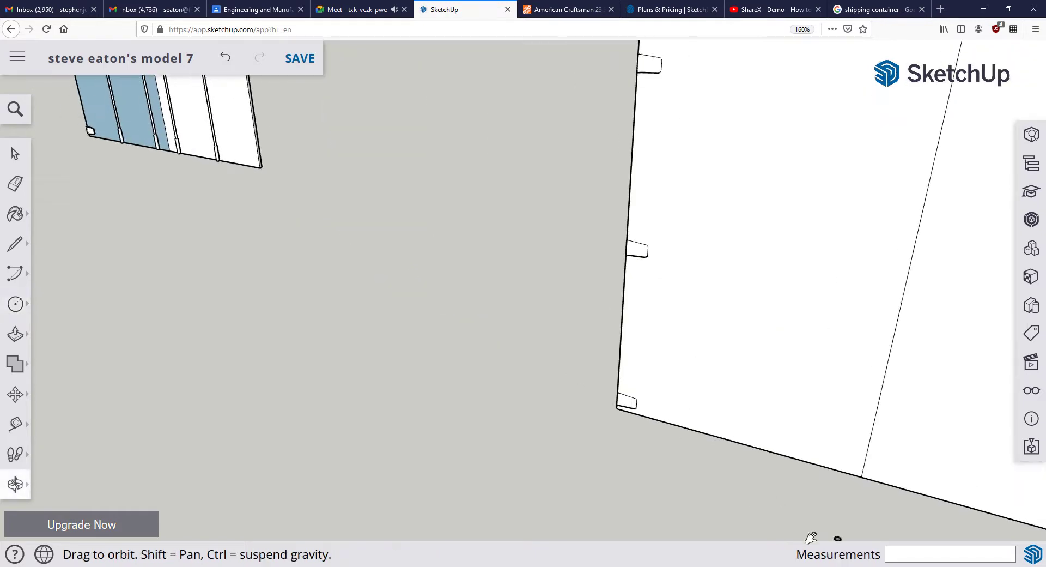
{"action": "middle_click_drag", "start_coordinate": [551, 434], "coordinate": [446, 266]}
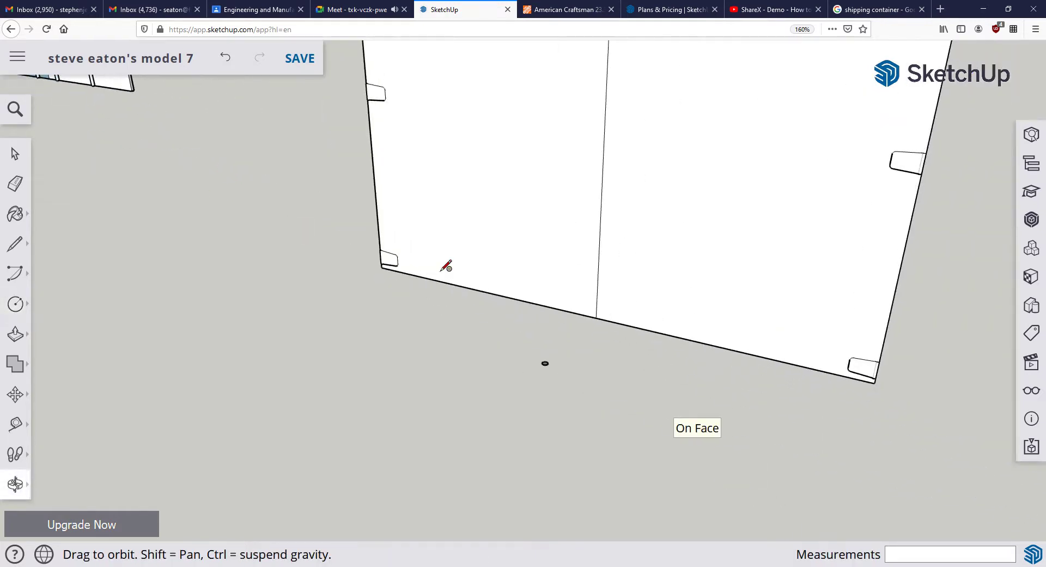
Pick up the 1/2-inch circle with the Move tool.
{"action": "left_click", "coordinate": [20, 155]}
{"action": "scroll", "coordinate": [521, 360], "scroll_direction": "up", "scroll_amount": 3}
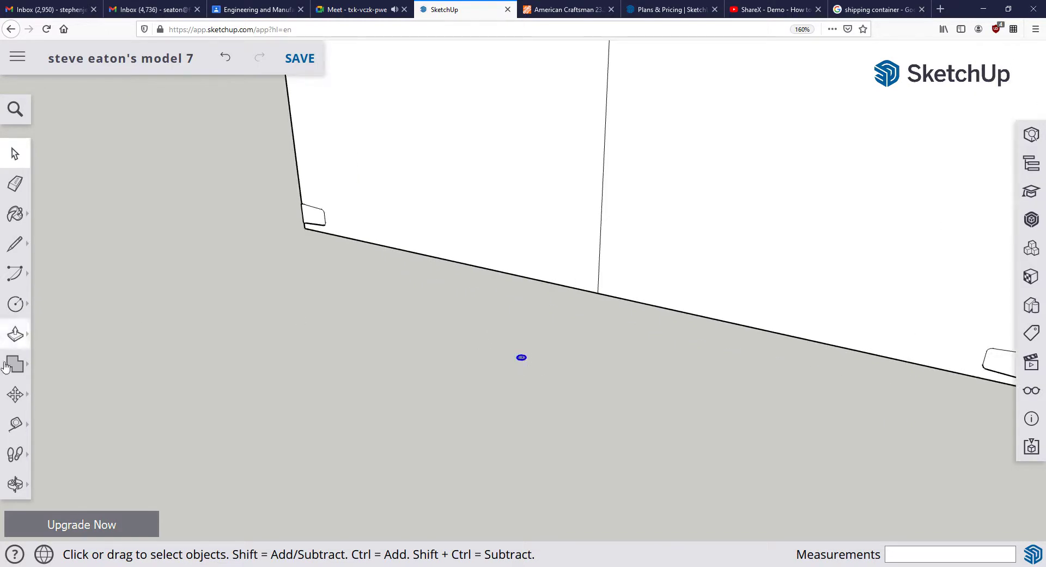
{"action": "left_click", "coordinate": [16, 394]}
{"action": "left_click", "coordinate": [525, 358]}
{"action": "scroll", "coordinate": [273, 254], "scroll_direction": "down", "scroll_amount": 5}
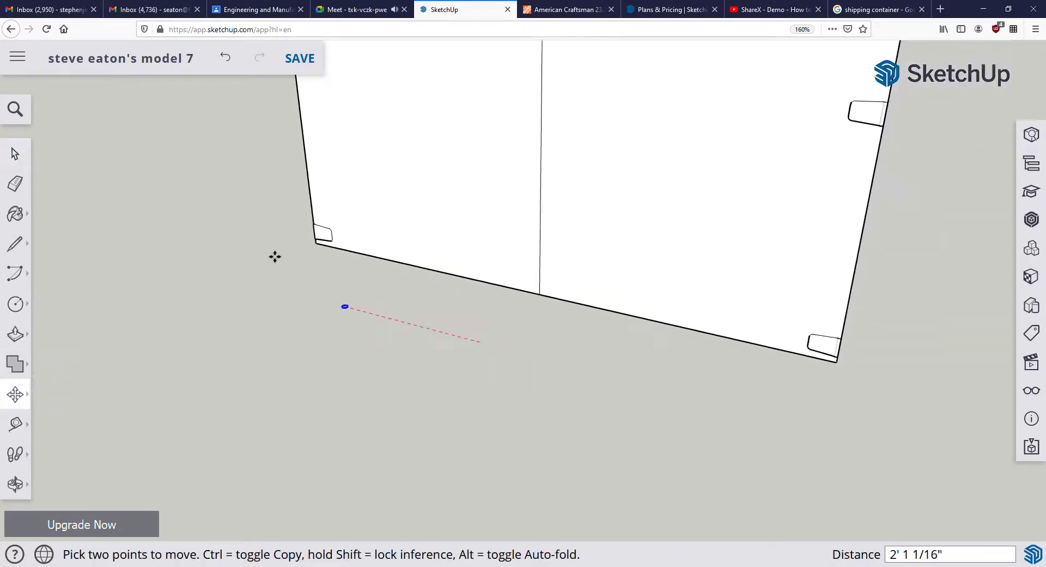
{"action": "middle_click_drag", "start_coordinate": [203, 157], "coordinate": [461, 279]}
{"action": "scroll", "coordinate": [460, 279], "scroll_direction": "up", "scroll_amount": 6}
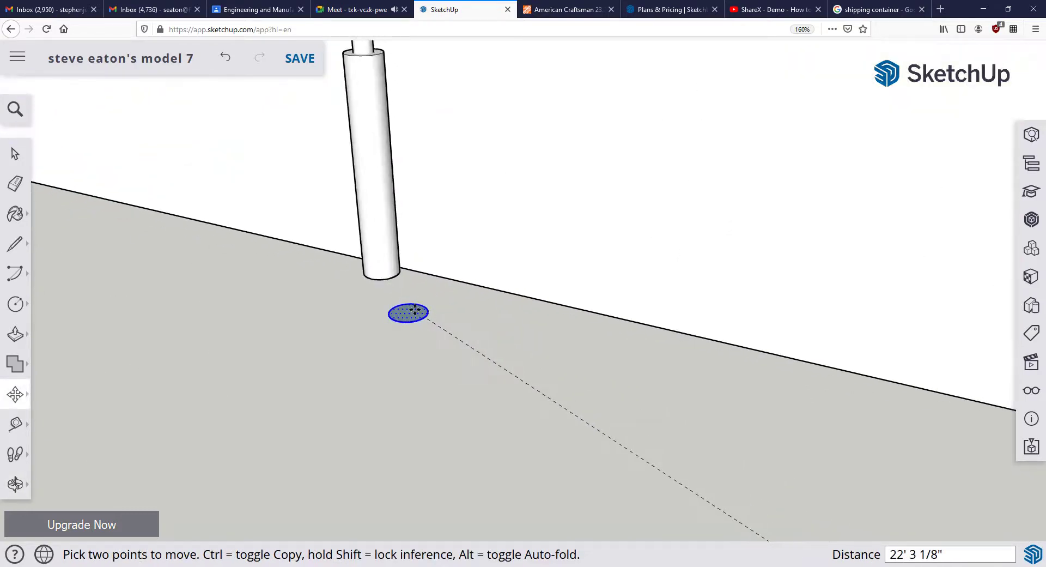
{"action": "scroll", "coordinate": [402, 303], "scroll_direction": "down", "scroll_amount": 5}
{"action": "scroll", "coordinate": [561, 355], "scroll_direction": "down", "scroll_amount": 4}
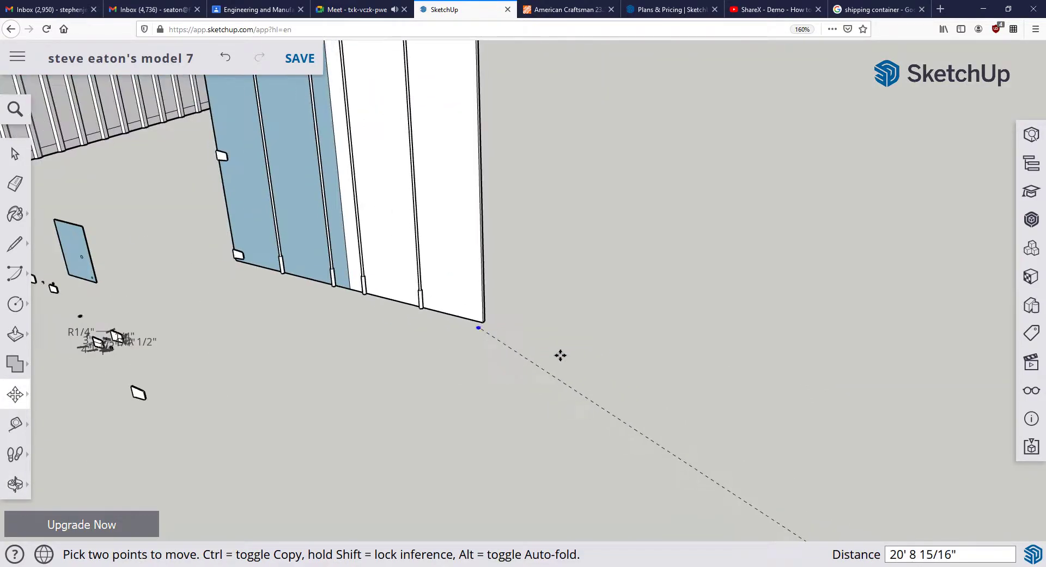
Reposition the circle on the ground in front of the door's bottom edge.
{"action": "middle_click_drag", "start_coordinate": [670, 374], "coordinate": [554, 299]}
{"action": "scroll", "coordinate": [554, 297], "scroll_direction": "up", "scroll_amount": 2}
{"action": "scroll", "coordinate": [554, 305], "scroll_direction": "down", "scroll_amount": 6}
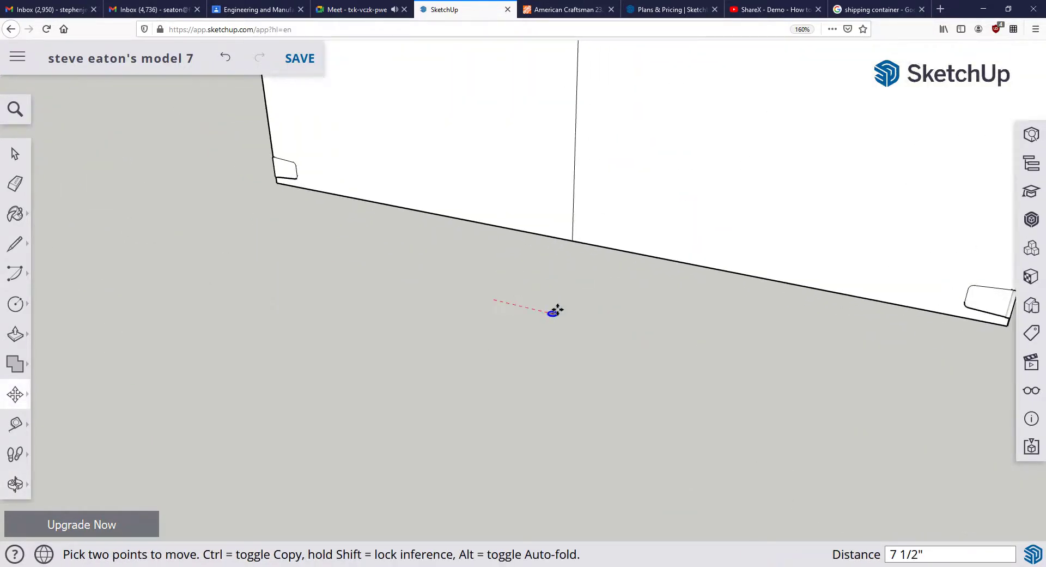
{"action": "middle_click_drag", "start_coordinate": [402, 185], "coordinate": [362, 208]}
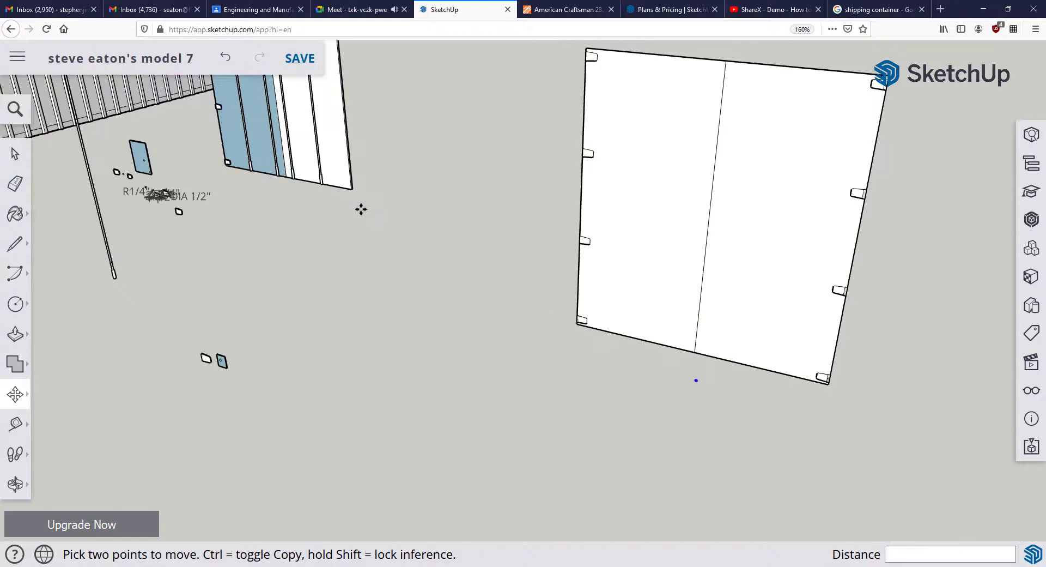
{"action": "scroll", "coordinate": [306, 177], "scroll_direction": "up", "scroll_amount": 5}
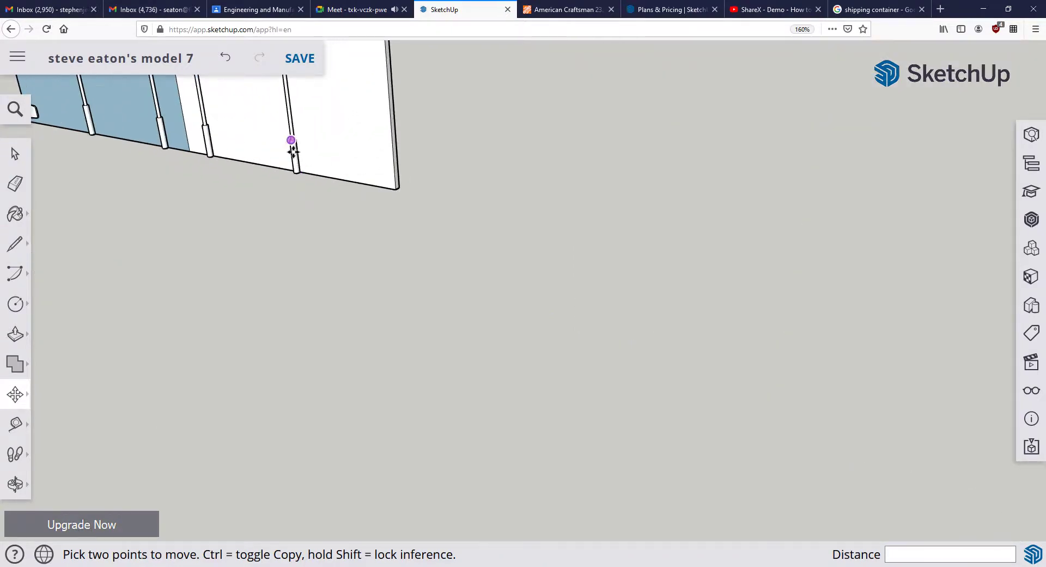
{"action": "scroll", "coordinate": [297, 157], "scroll_direction": "down", "scroll_amount": 6}
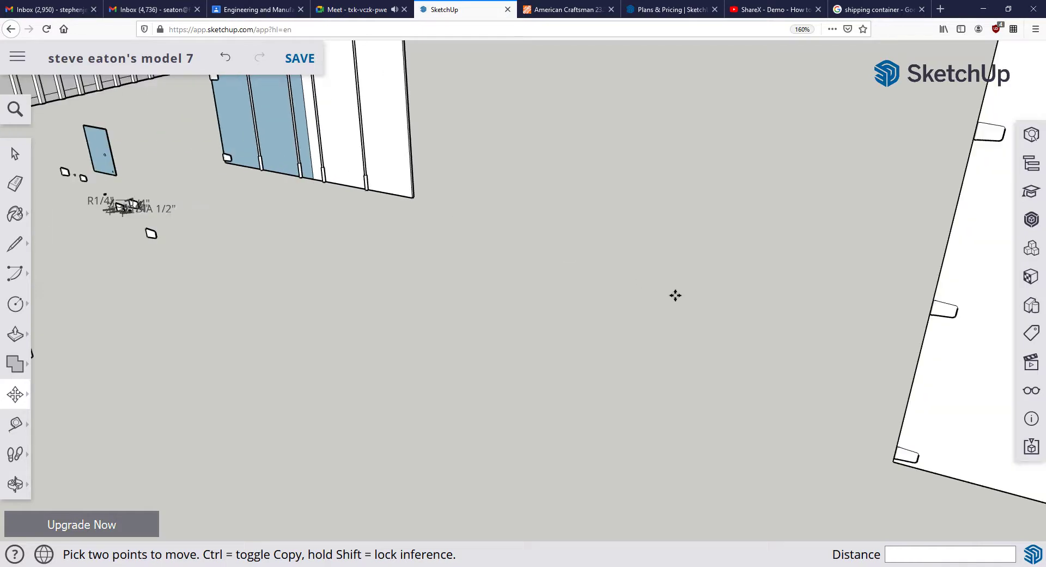
{"action": "scroll", "coordinate": [821, 346], "scroll_direction": "up", "scroll_amount": 3}
{"action": "middle_click_drag", "start_coordinate": [821, 346], "coordinate": [344, 325], "text": "shift"}
{"action": "scroll", "coordinate": [358, 357], "scroll_direction": "up", "scroll_amount": 7}
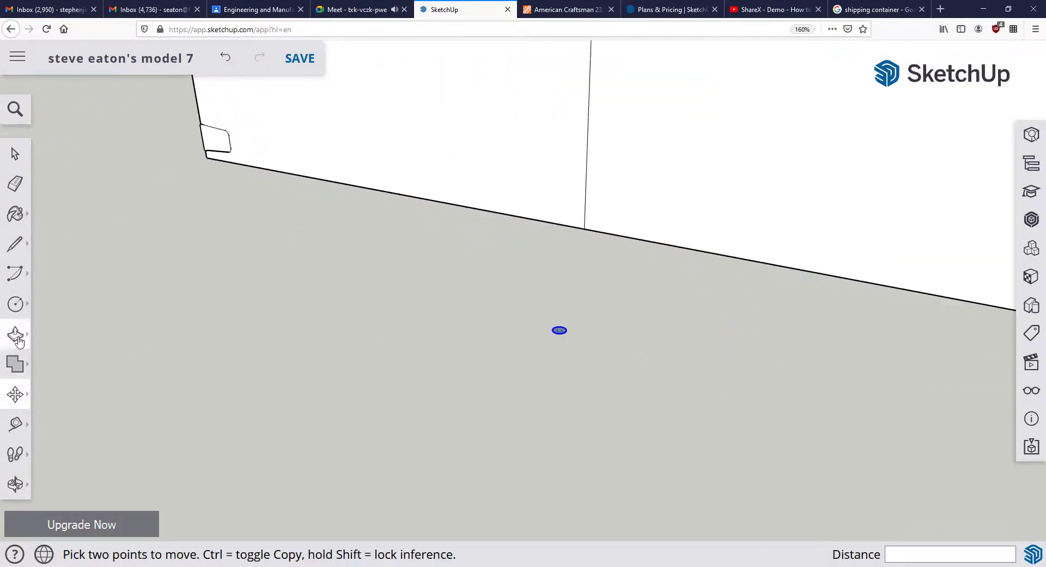
Push/Pull the 1/2-inch circle up 6 inches into a short upright cylinder.
{"action": "left_click", "coordinate": [16, 335]}
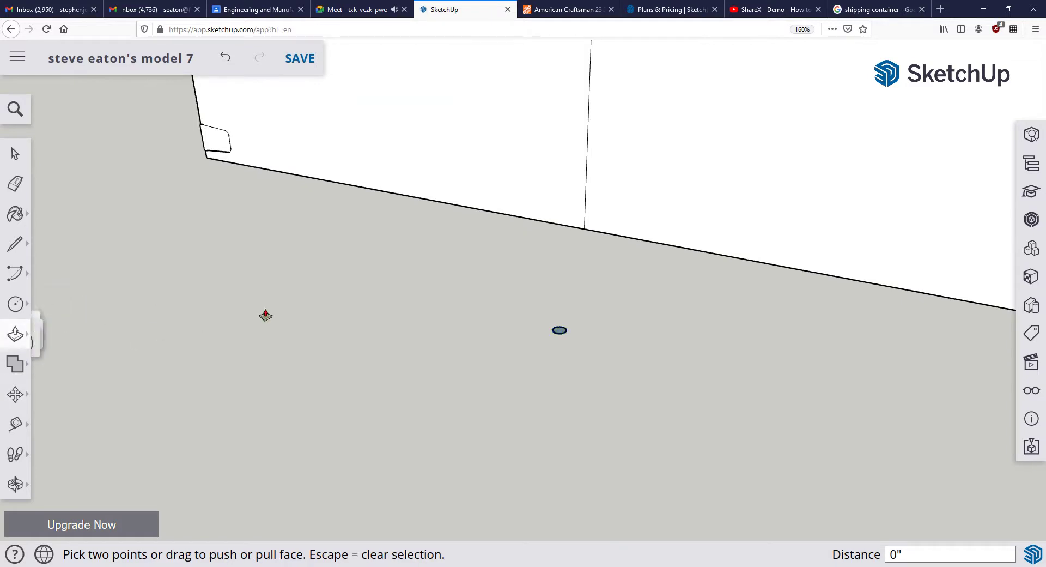
{"action": "scroll", "coordinate": [587, 354], "scroll_direction": "up", "scroll_amount": 2}
{"action": "scroll", "coordinate": [559, 331], "scroll_direction": "up", "scroll_amount": 2}
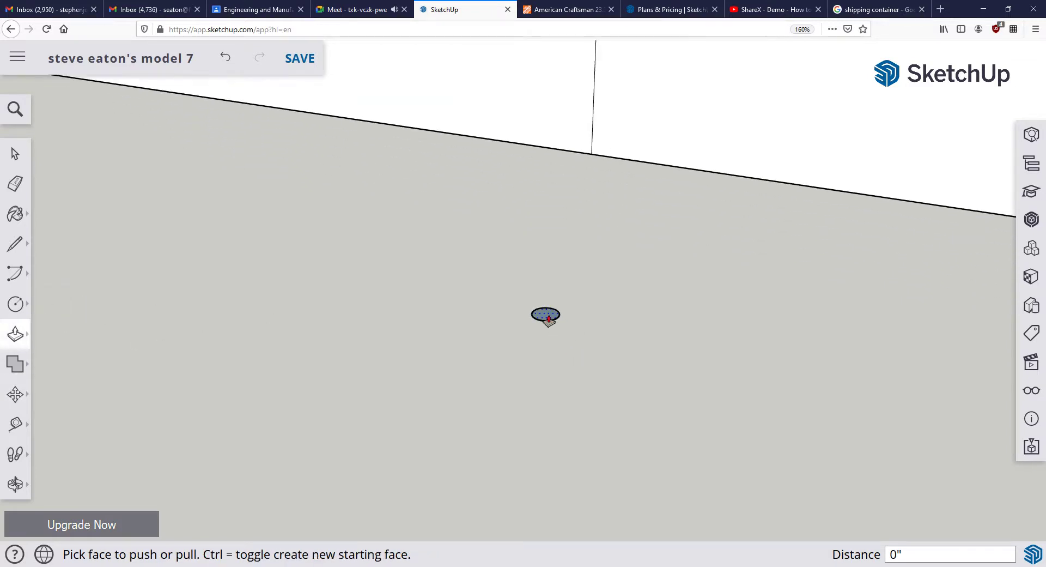
{"action": "left_click", "coordinate": [547, 316]}
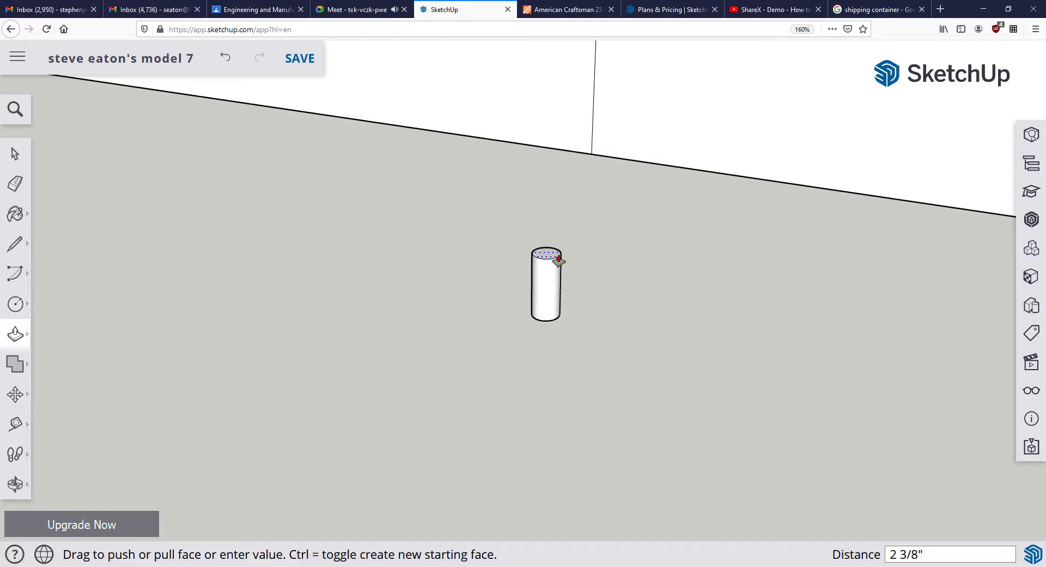
{"action": "type", "text": "6"}
{"action": "key", "text": "Return"}
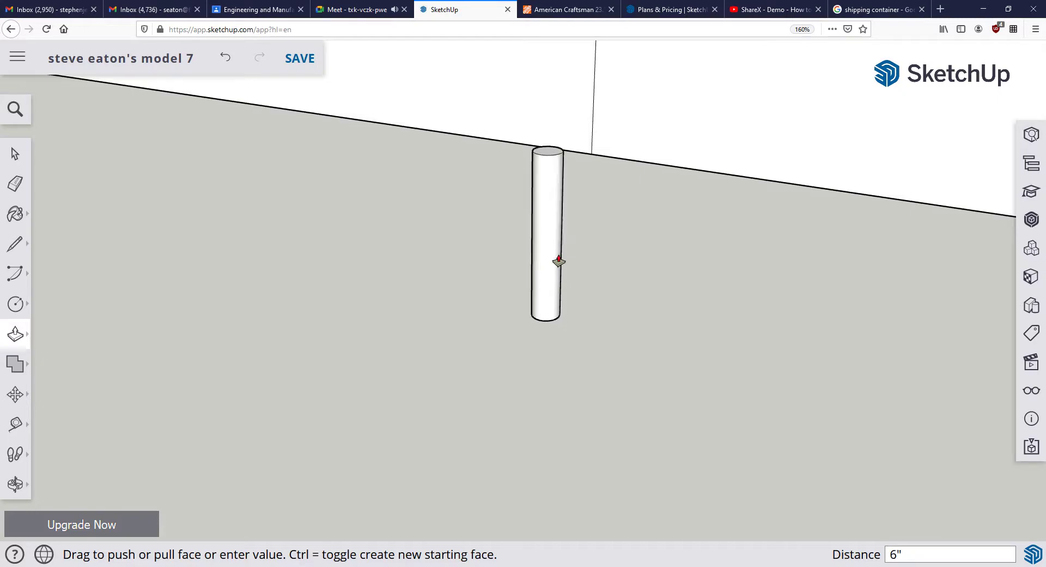
{"action": "scroll", "coordinate": [512, 240], "scroll_direction": "down", "scroll_amount": 8}
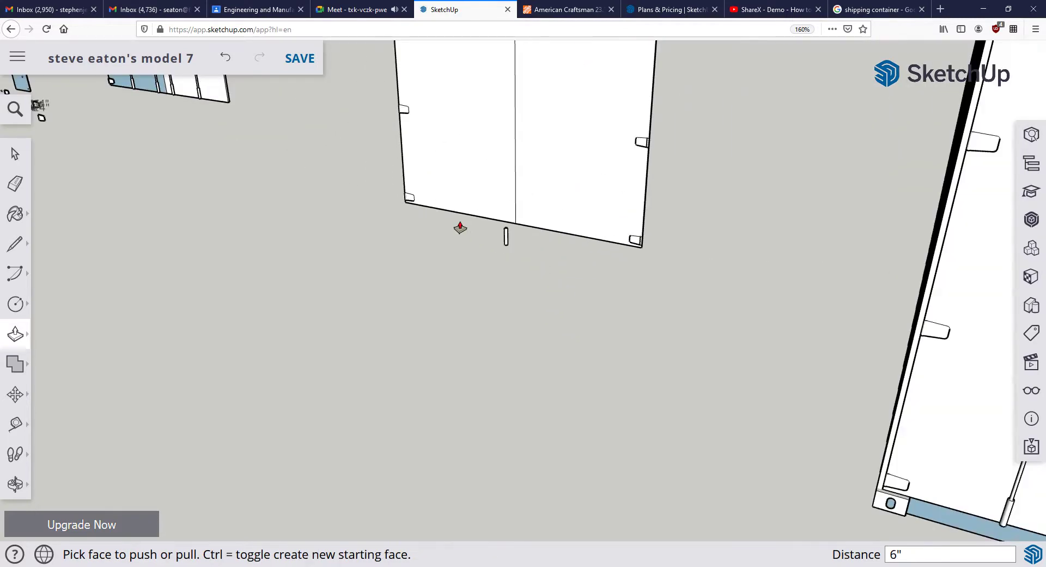
{"action": "middle_click_drag", "start_coordinate": [599, 362], "coordinate": [672, 415], "text": "shift"}
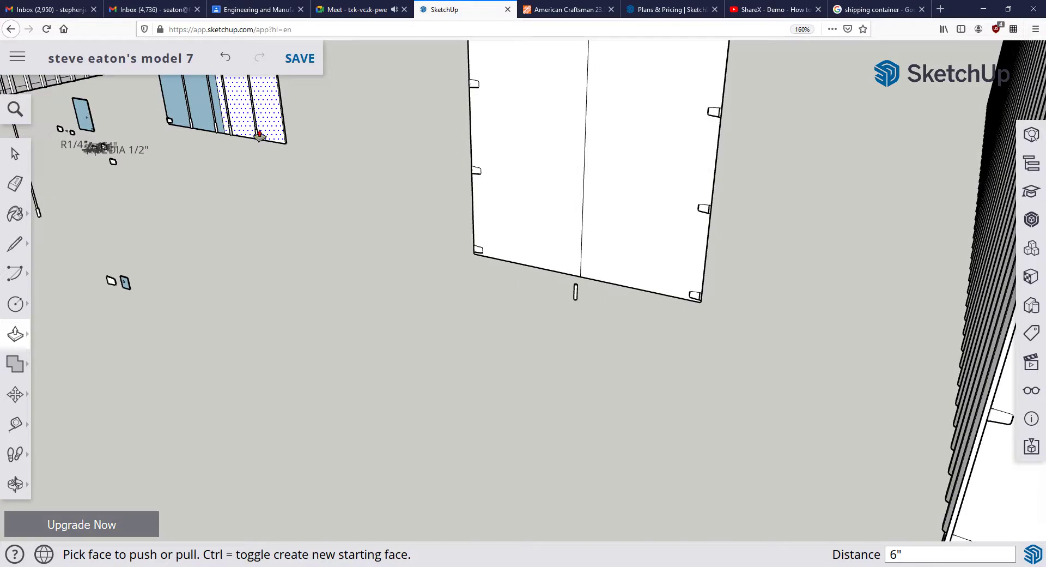
{"action": "scroll", "coordinate": [559, 285], "scroll_direction": "down", "scroll_amount": 5}
{"action": "middle_click_drag", "start_coordinate": [561, 248], "coordinate": [567, 299]}
{"action": "scroll", "coordinate": [586, 333], "scroll_direction": "up", "scroll_amount": 5}
{"action": "scroll", "coordinate": [587, 333], "scroll_direction": "up", "scroll_amount": 4}
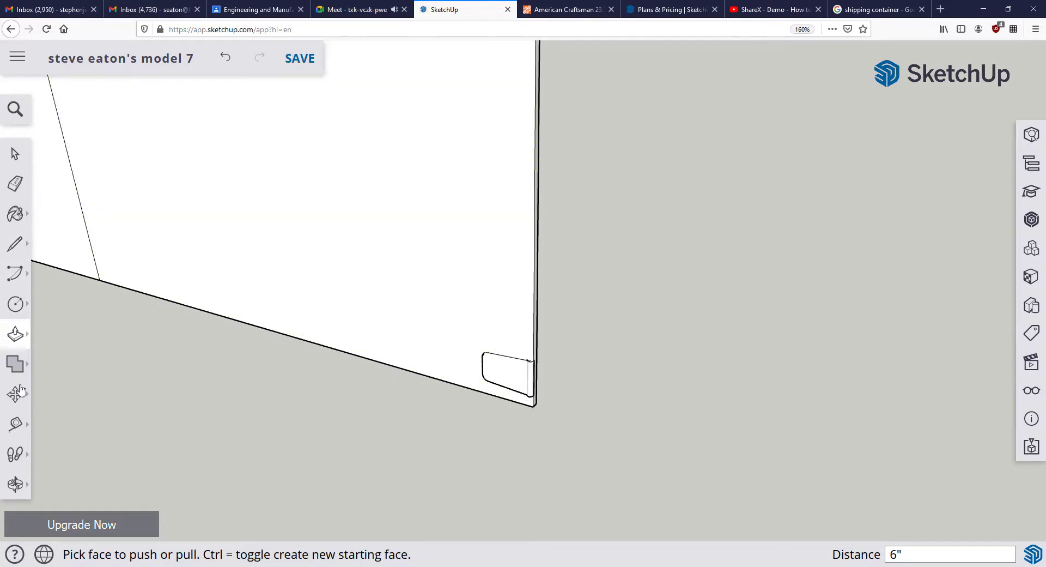
{"action": "left_click", "coordinate": [14, 425]}
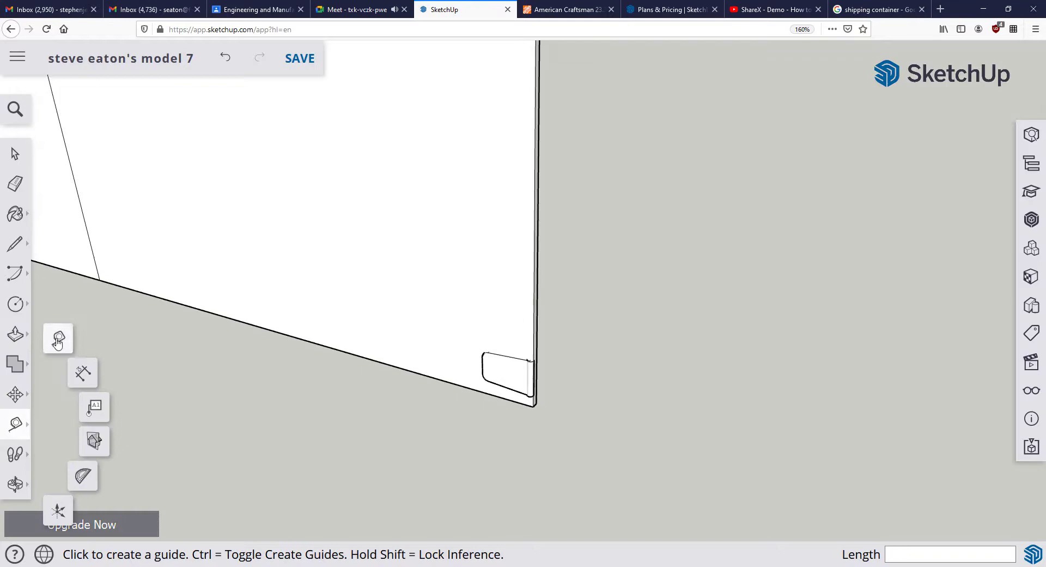
{"action": "left_click", "coordinate": [537, 406]}
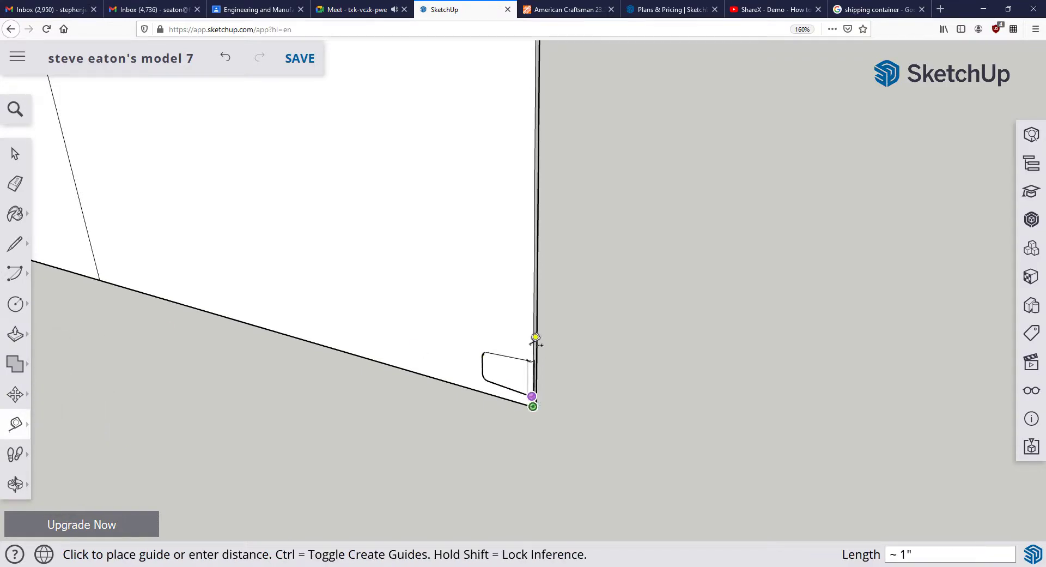
{"action": "scroll", "coordinate": [535, 284], "scroll_direction": "down", "scroll_amount": 5}
{"action": "middle_click_drag", "start_coordinate": [549, 221], "coordinate": [537, 386]}
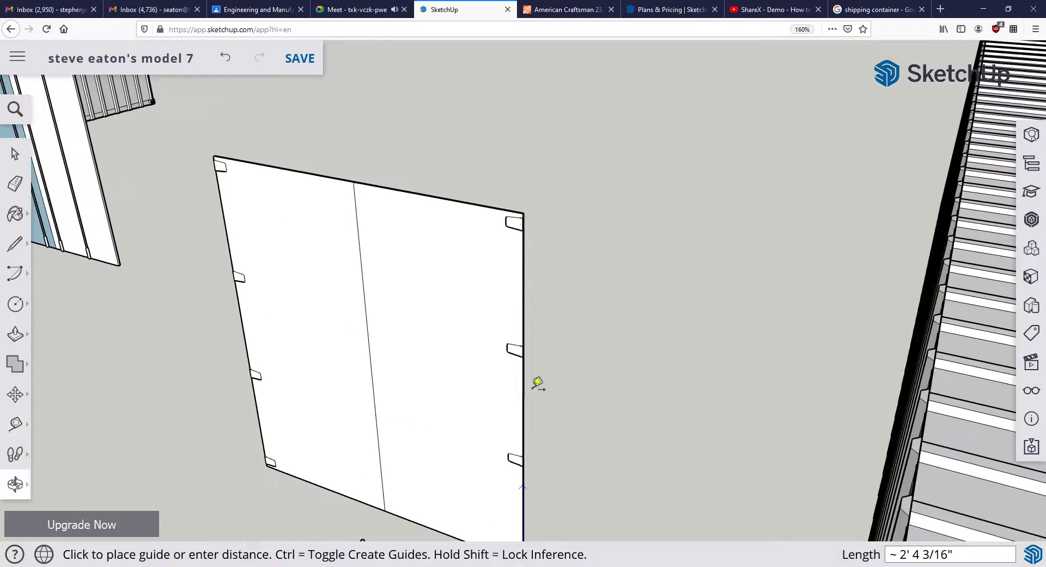
{"action": "scroll", "coordinate": [528, 182], "scroll_direction": "up", "scroll_amount": 10}
{"action": "scroll", "coordinate": [505, 164], "scroll_direction": "down", "scroll_amount": 3}
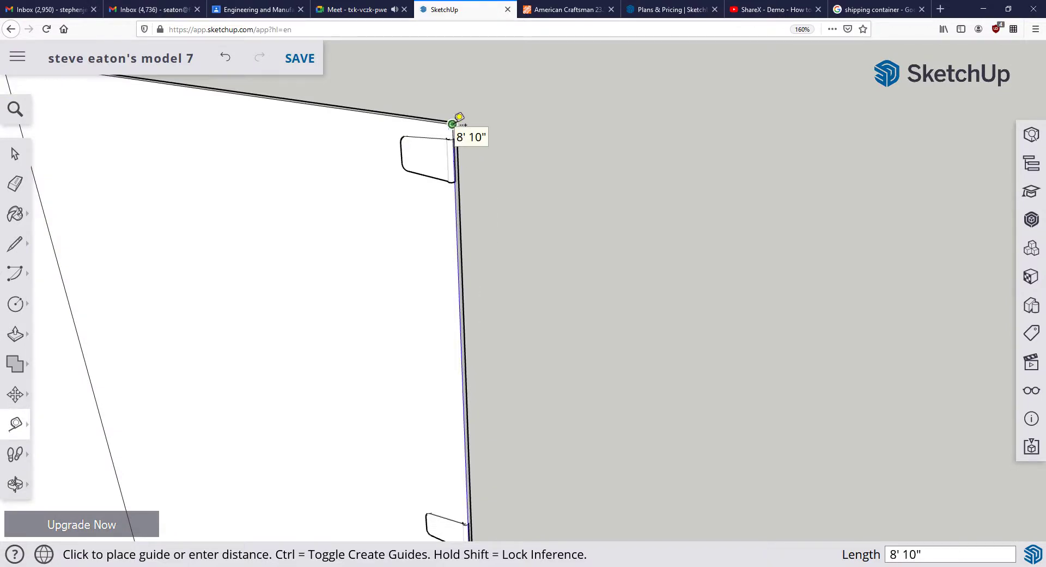
{"action": "scroll", "coordinate": [460, 117], "scroll_direction": "down", "scroll_amount": 5}
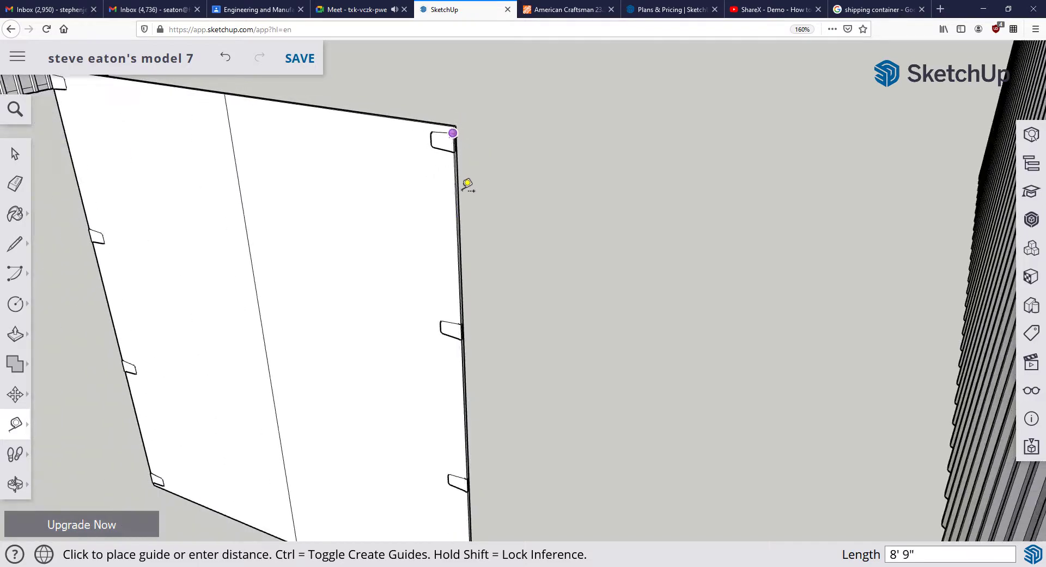
{"action": "middle_click_drag", "start_coordinate": [415, 359], "coordinate": [497, 301]}
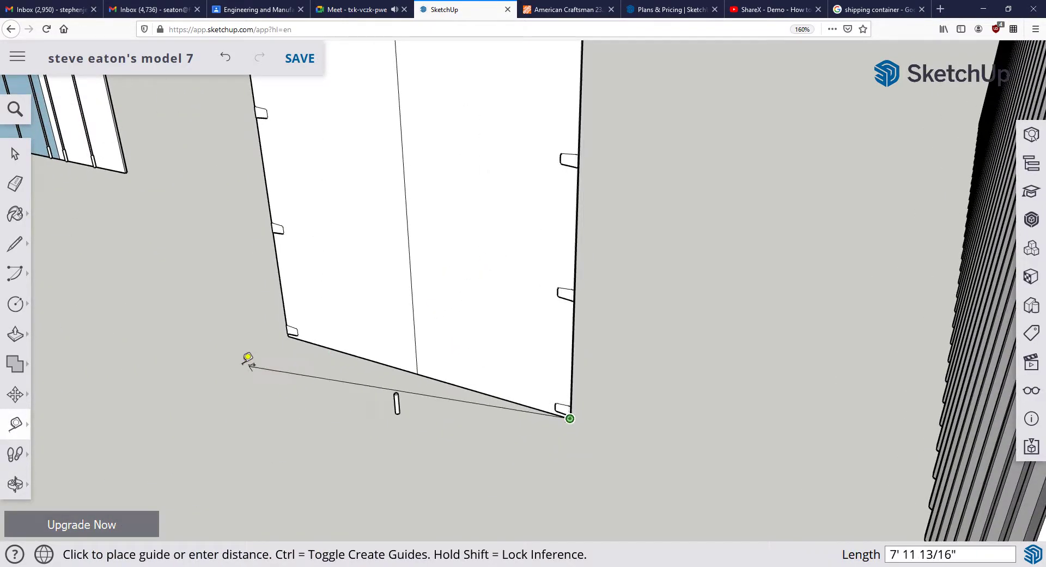
{"action": "key", "text": "Escape"}
{"action": "scroll", "coordinate": [310, 435], "scroll_direction": "up", "scroll_amount": 2}
{"action": "scroll", "coordinate": [419, 423], "scroll_direction": "down", "scroll_amount": 2}
{"action": "scroll", "coordinate": [481, 397], "scroll_direction": "up", "scroll_amount": 2}
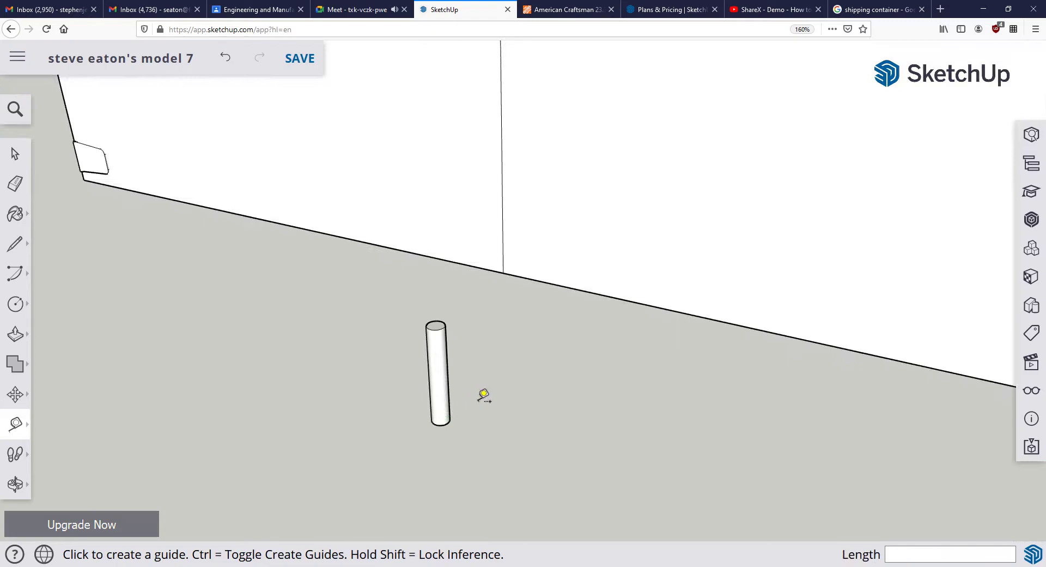
{"action": "middle_click_drag", "start_coordinate": [481, 397], "coordinate": [418, 400]}
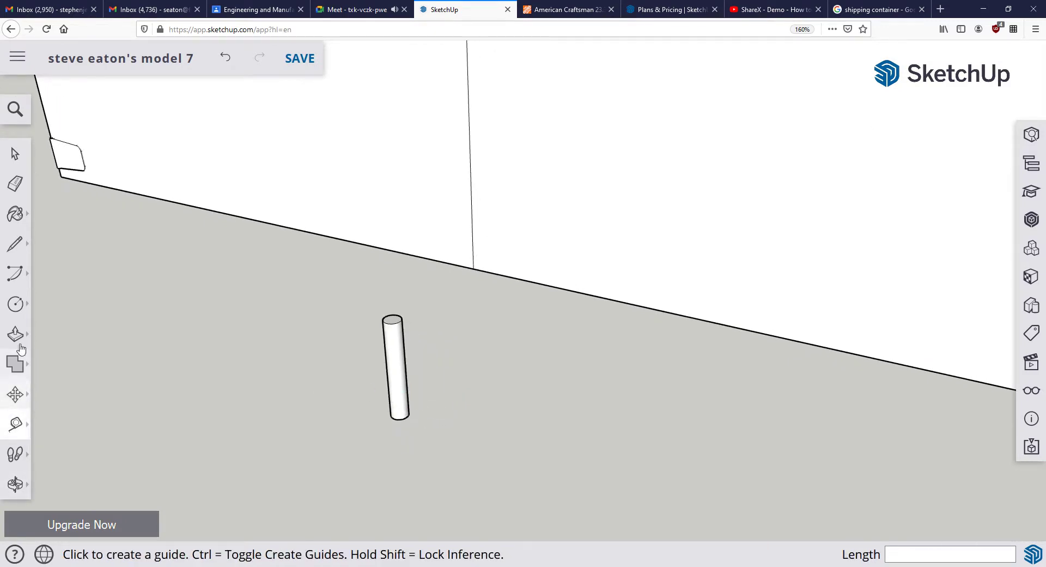
Draw a 1/4-inch-radius circle on the ground beside the short cylinder.
{"action": "left_click", "coordinate": [15, 303]}
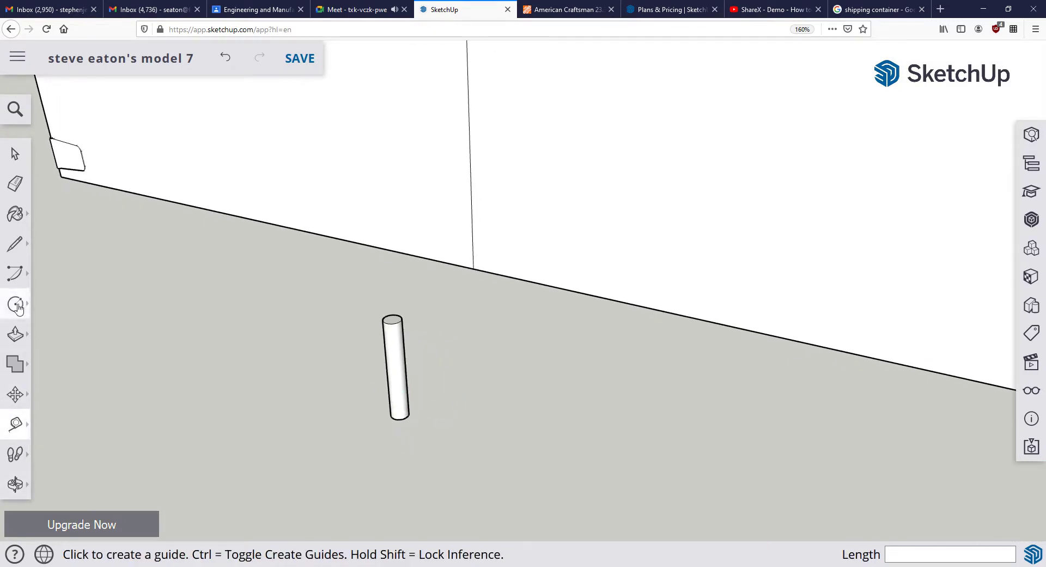
{"action": "left_click", "coordinate": [478, 417]}
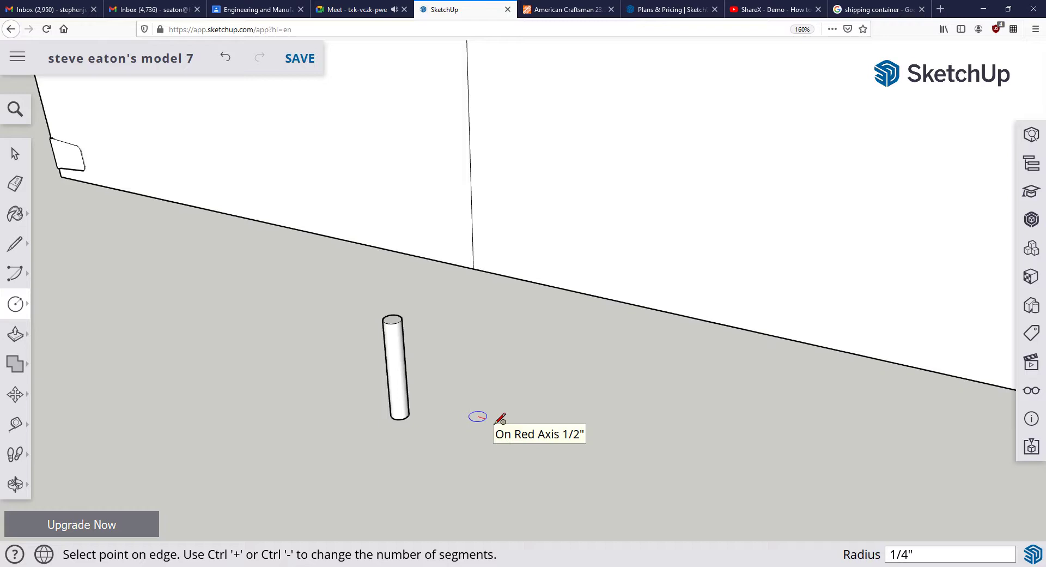
{"action": "key", "text": "Return"}
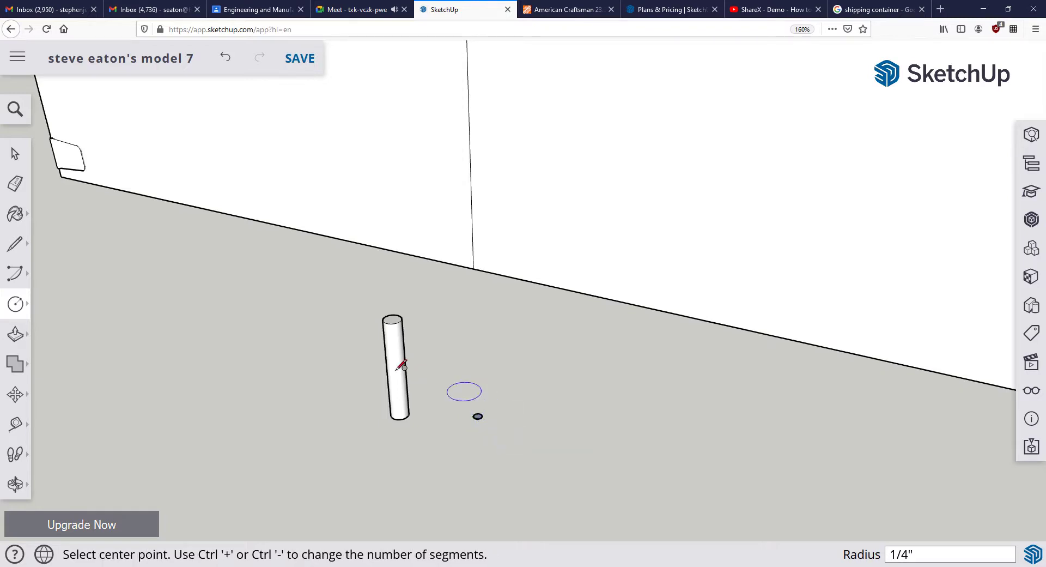
Push/Pull the 1/4-inch circle up 8' 10" into a slender rod beside the door.
{"action": "key", "text": "p"}
{"action": "scroll", "coordinate": [479, 416], "scroll_direction": "up", "scroll_amount": 5}
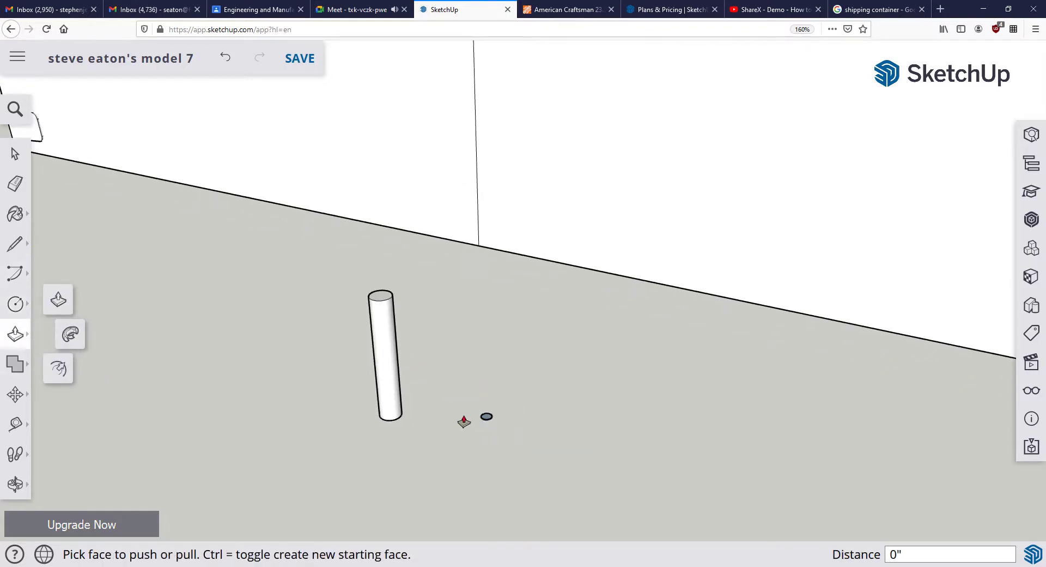
{"action": "left_click_drag", "start_coordinate": [486, 413], "coordinate": [492, 255]}
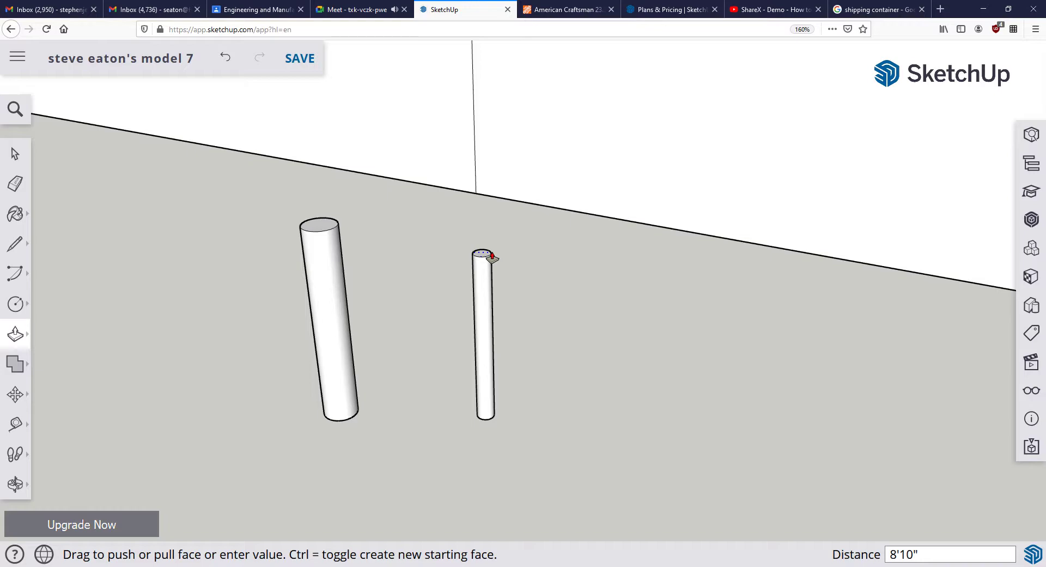
{"action": "key", "text": "Return"}
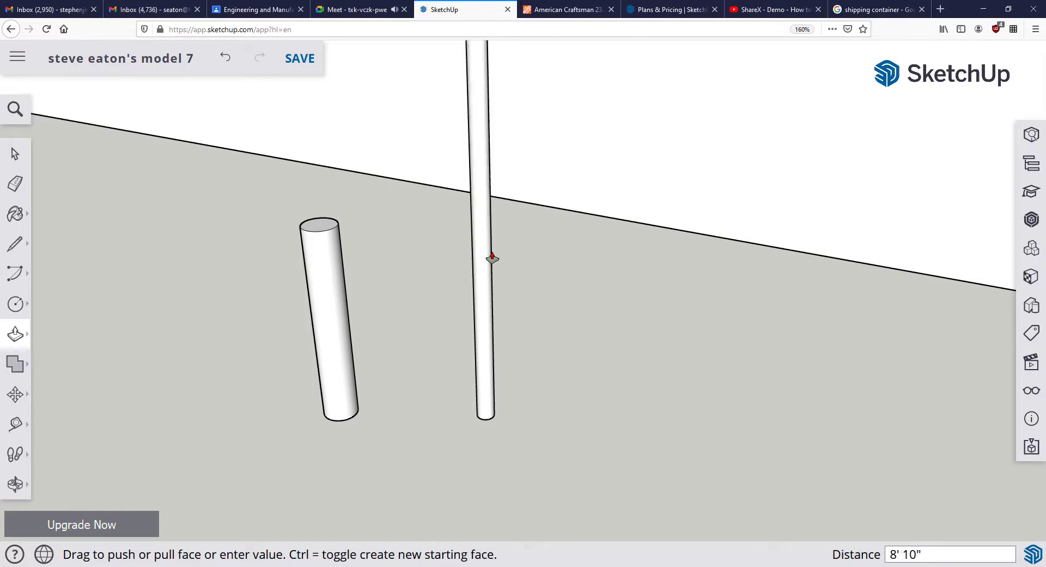
{"action": "scroll", "coordinate": [494, 240], "scroll_direction": "down", "scroll_amount": 6}
{"action": "middle_click_drag", "start_coordinate": [506, 175], "coordinate": [484, 405]}
{"action": "scroll", "coordinate": [481, 341], "scroll_direction": "up", "scroll_amount": 6}
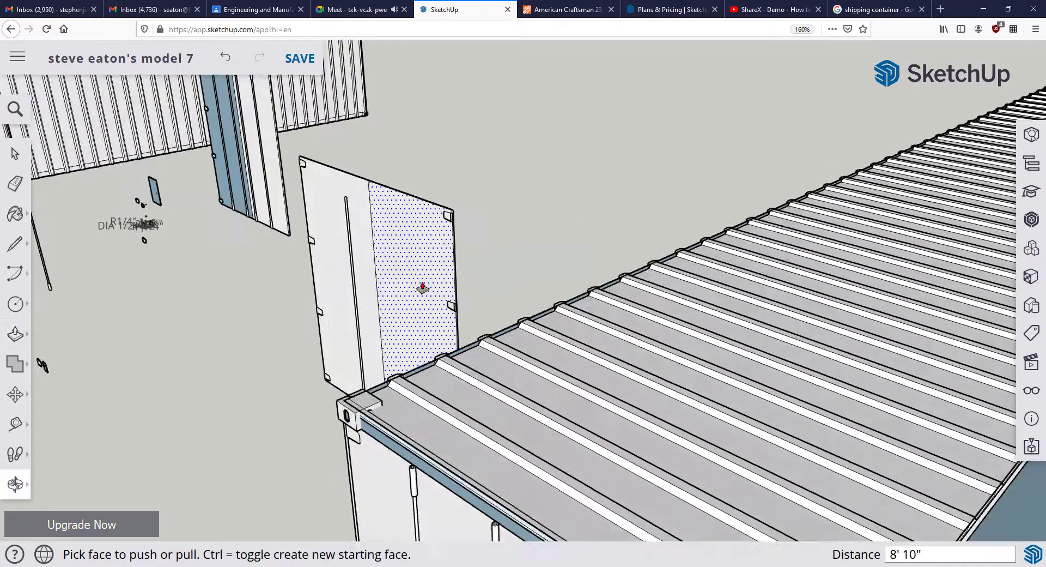
{"action": "middle_click_drag", "start_coordinate": [357, 310], "coordinate": [514, 490]}
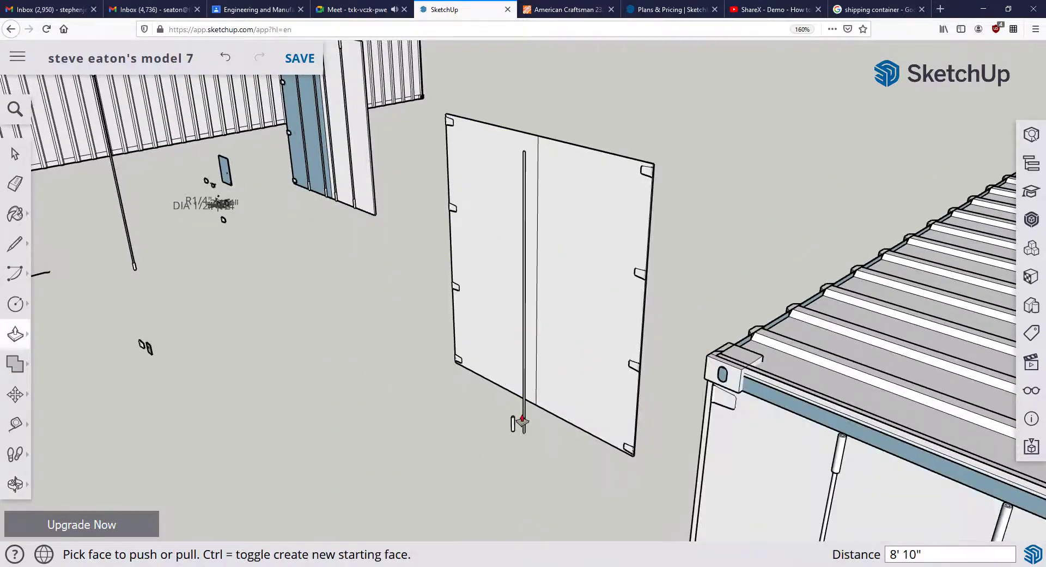
{"action": "scroll", "coordinate": [523, 462], "scroll_direction": "up", "scroll_amount": 4}
{"action": "scroll", "coordinate": [523, 462], "scroll_direction": "up", "scroll_amount": 3}
Copy and paste the short 6-inch cylinder, setting the duplicate beside the original.
{"action": "left_click", "coordinate": [13, 163]}
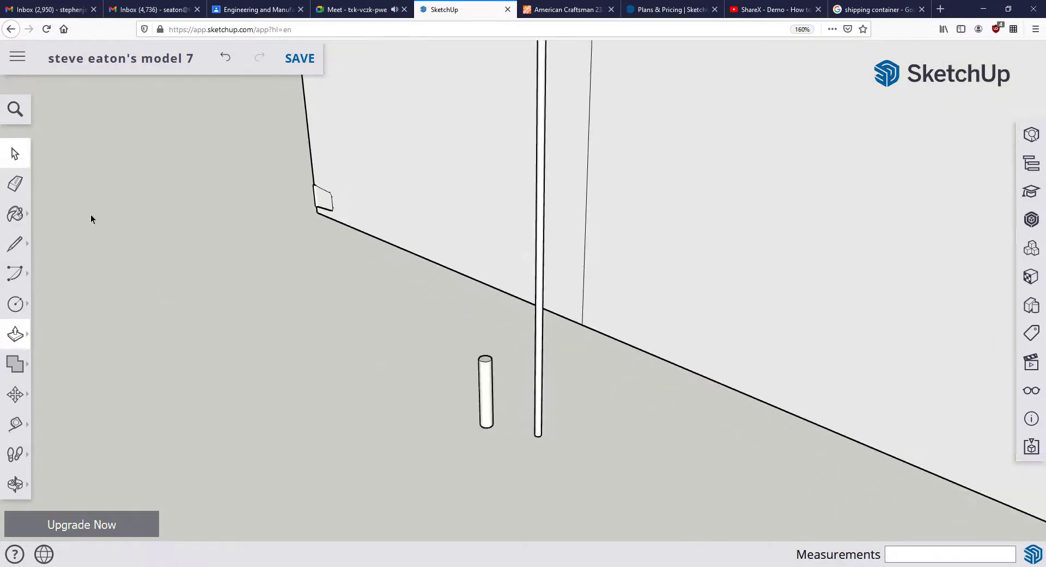
{"action": "left_click_drag", "start_coordinate": [476, 397], "coordinate": [451, 323]}
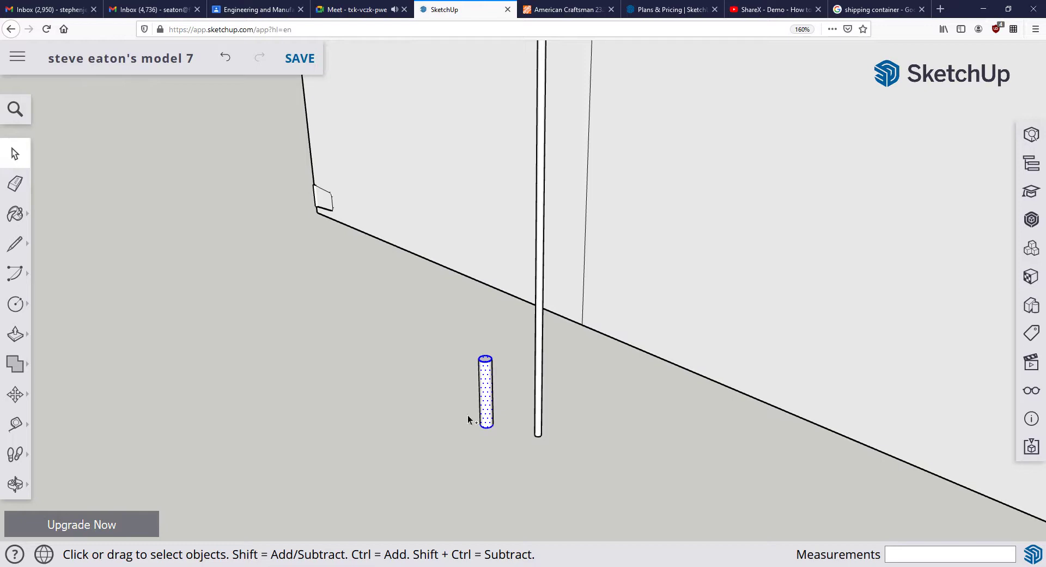
{"action": "key", "text": "ctrl+c"}
{"action": "key", "text": "ctrl+v"}
{"action": "left_click", "coordinate": [438, 417]}
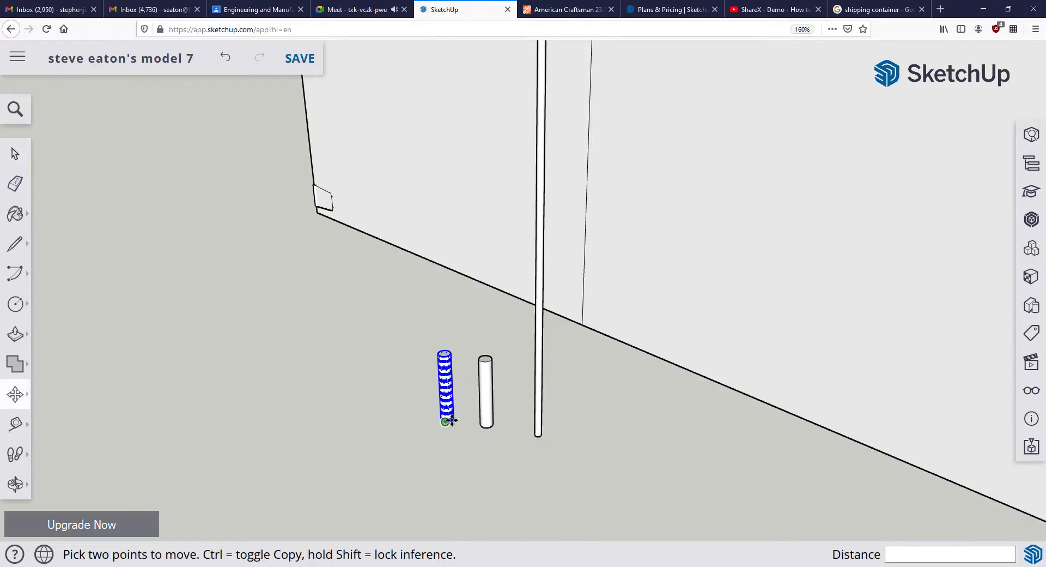
{"action": "scroll", "coordinate": [449, 419], "scroll_direction": "up", "scroll_amount": 3}
{"action": "scroll", "coordinate": [456, 417], "scroll_direction": "up", "scroll_amount": 3}
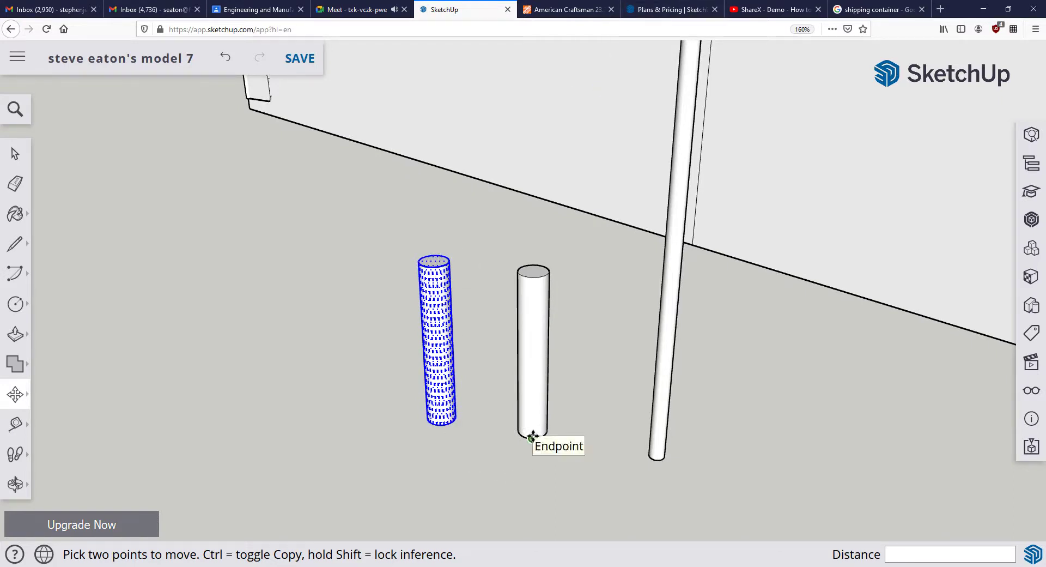
{"action": "middle_click_drag", "start_coordinate": [588, 500], "coordinate": [590, 311]}
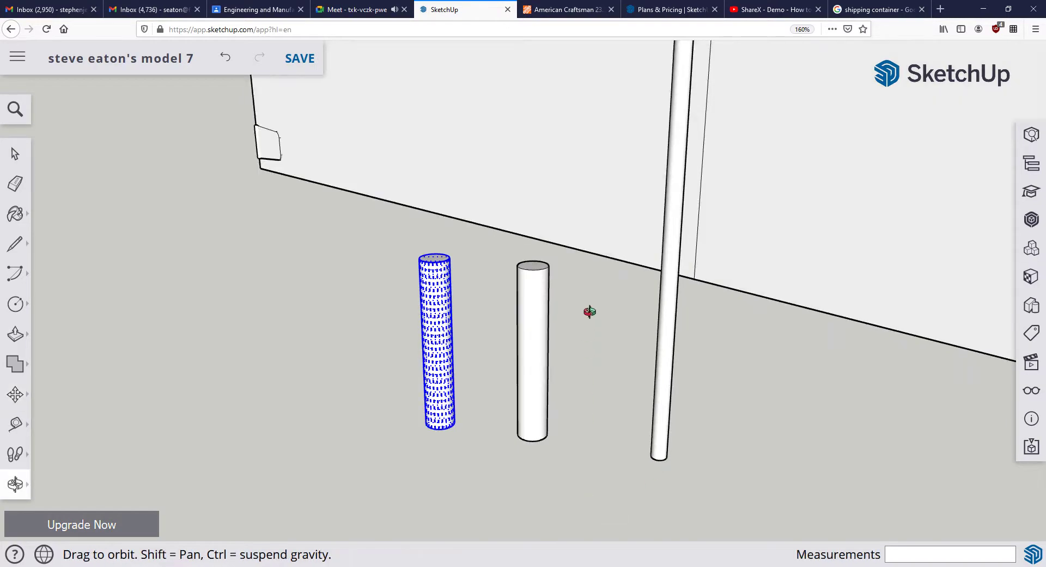
{"action": "middle_click_drag", "start_coordinate": [619, 440], "coordinate": [600, 392]}
{"action": "scroll", "coordinate": [600, 392], "scroll_direction": "down", "scroll_amount": 5}
{"action": "scroll", "coordinate": [451, 446], "scroll_direction": "down", "scroll_amount": 4}
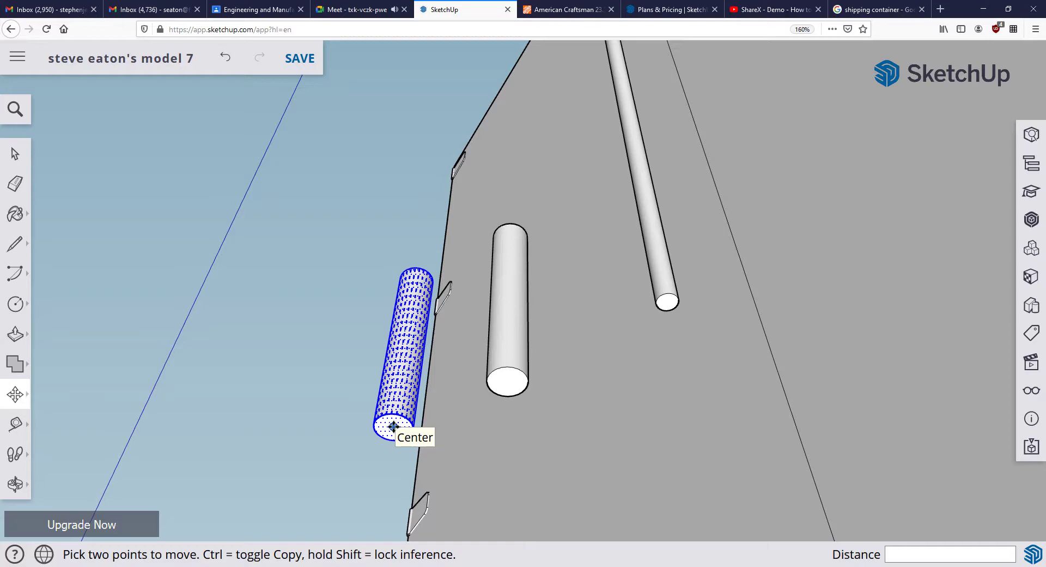
Snap the copied 6" cylinder's end centre onto the centre of the tall rod's bottom end.
{"action": "left_click", "coordinate": [447, 420]}
{"action": "scroll", "coordinate": [603, 345], "scroll_direction": "up", "scroll_amount": 3}
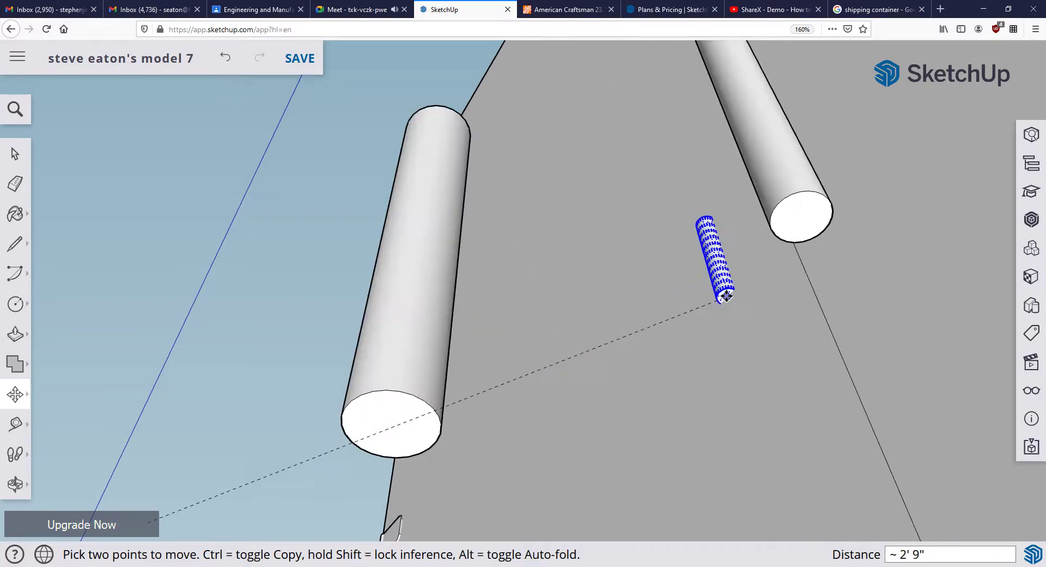
{"action": "middle_click_drag", "start_coordinate": [726, 296], "coordinate": [626, 306]}
{"action": "scroll", "coordinate": [520, 285], "scroll_direction": "up", "scroll_amount": 3}
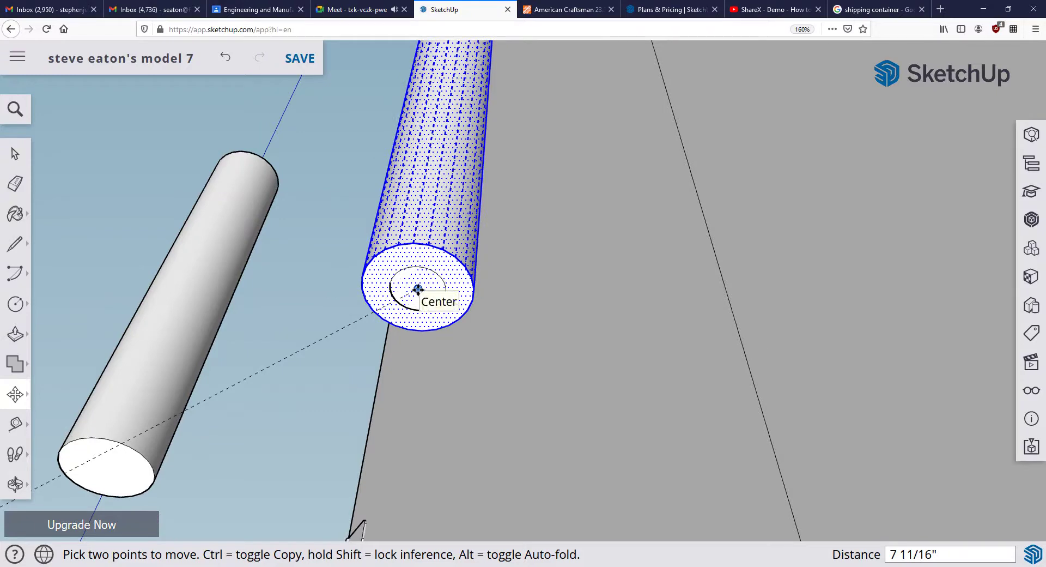
{"action": "left_click", "coordinate": [418, 289]}
{"action": "scroll", "coordinate": [418, 286], "scroll_direction": "down", "scroll_amount": 5}
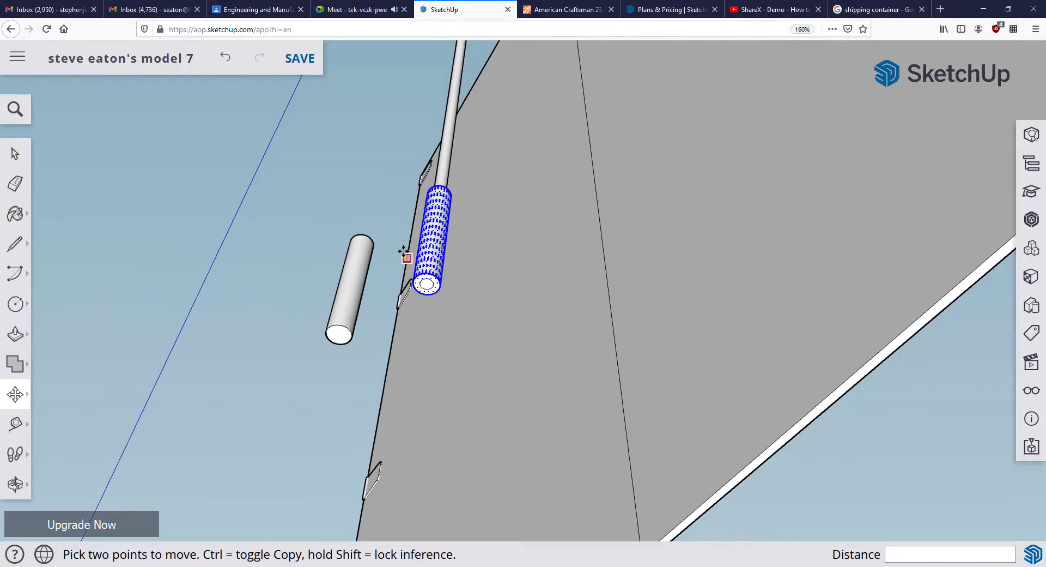
{"action": "middle_click_drag", "start_coordinate": [405, 253], "coordinate": [493, 374]}
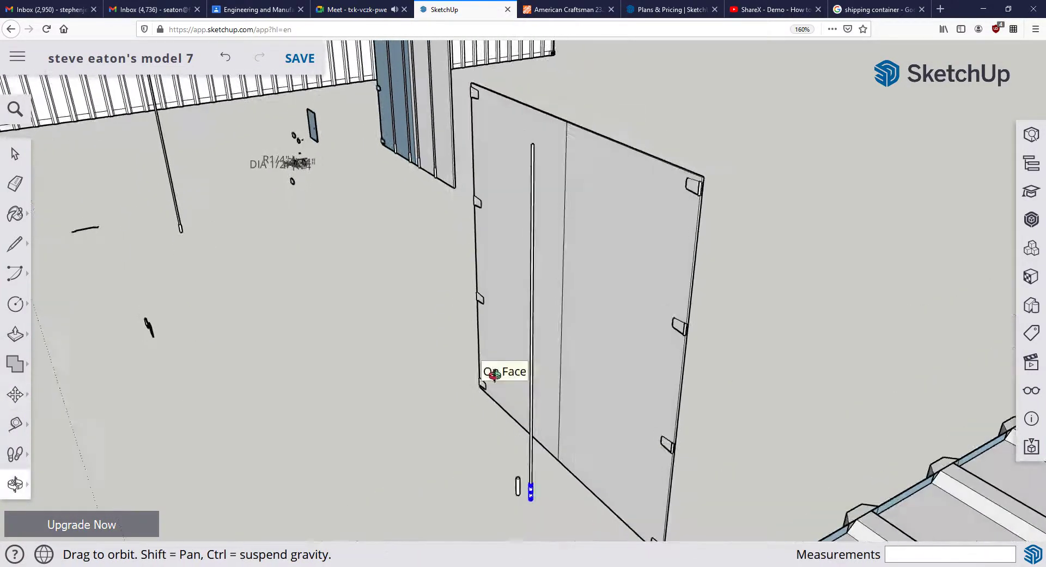
{"action": "scroll", "coordinate": [580, 498], "scroll_direction": "up", "scroll_amount": 8}
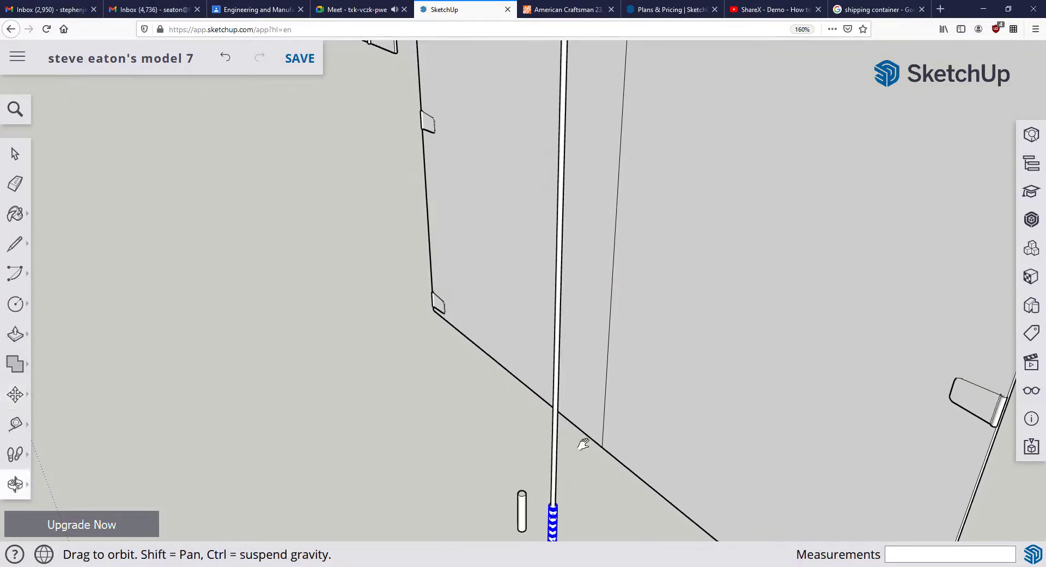
{"action": "middle_click_drag", "start_coordinate": [583, 444], "coordinate": [598, 222]}
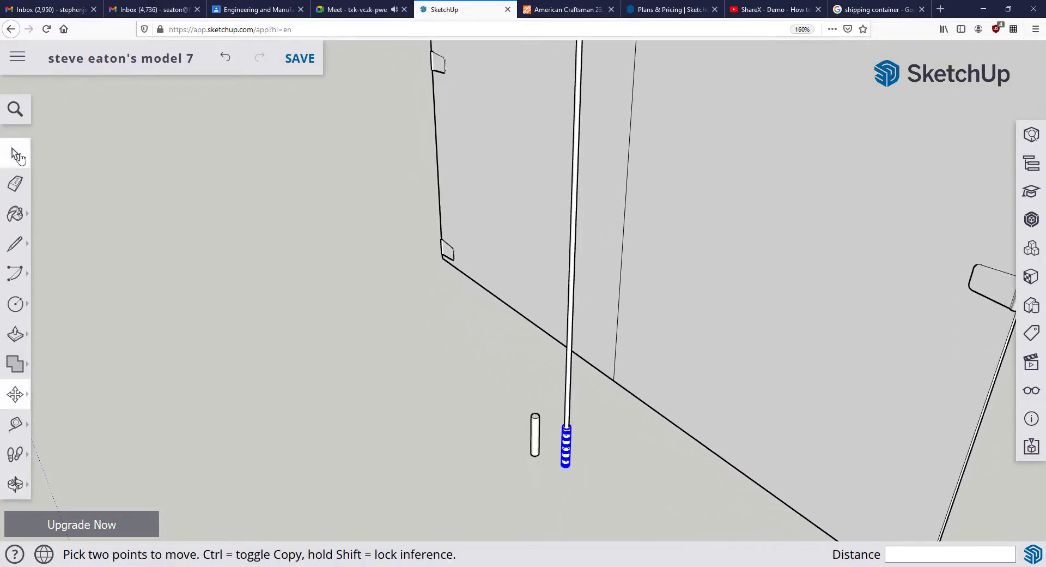
Move the other 6" cylinder so its top centre snaps onto the centre of the long rod's upper end.
{"action": "left_click", "coordinate": [15, 154]}
{"action": "left_click_drag", "start_coordinate": [547, 467], "coordinate": [521, 376]}
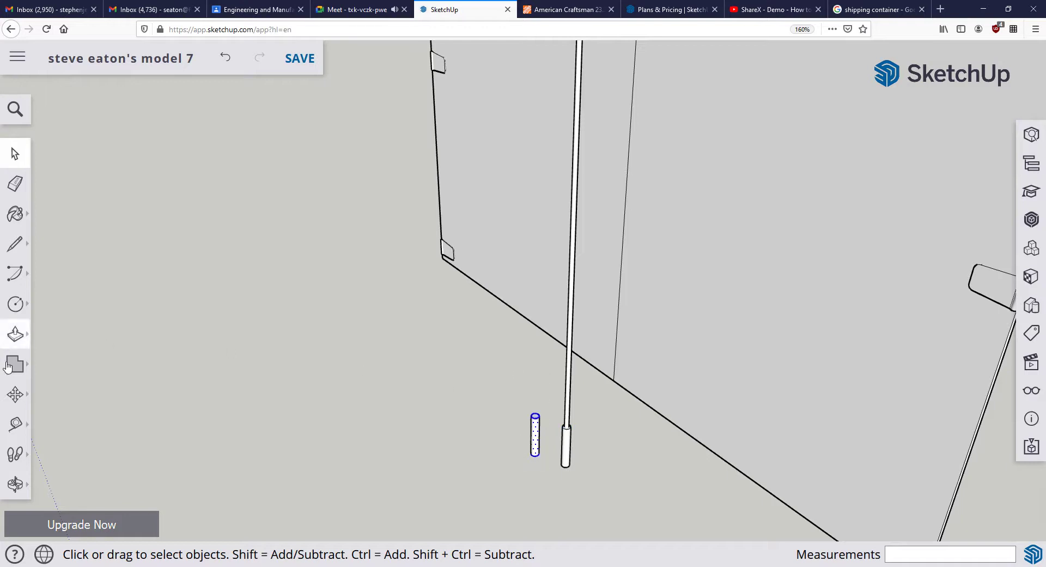
{"action": "left_click", "coordinate": [15, 393]}
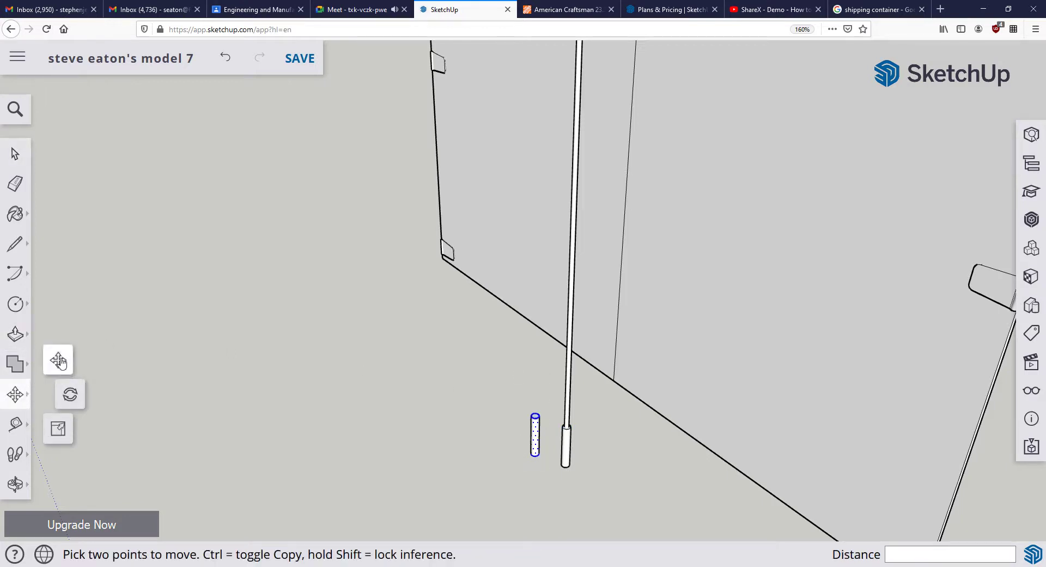
{"action": "scroll", "coordinate": [553, 447], "scroll_direction": "up", "scroll_amount": 5}
{"action": "scroll", "coordinate": [514, 423], "scroll_direction": "up", "scroll_amount": 3}
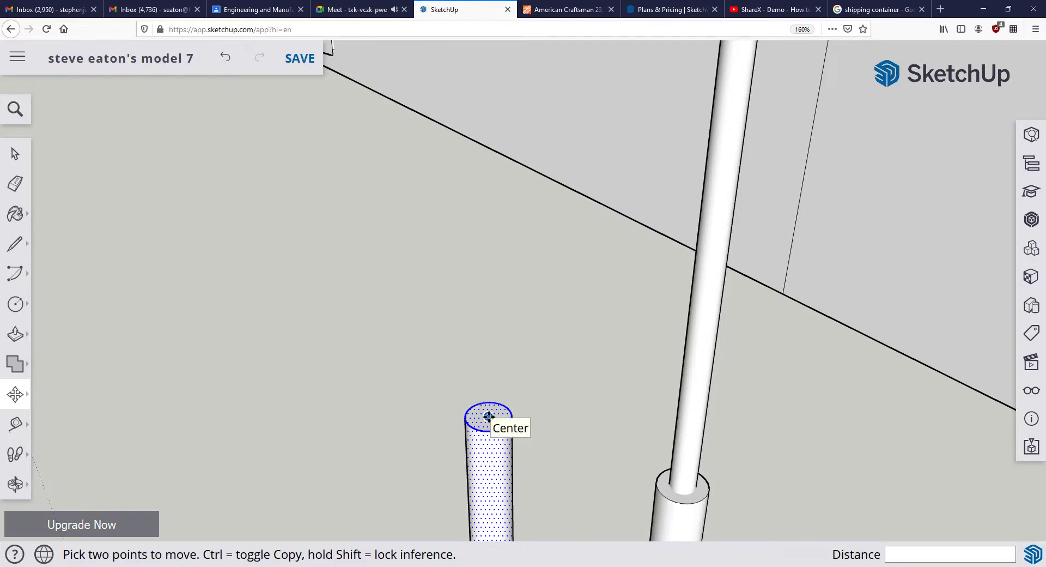
{"action": "left_click", "coordinate": [489, 417]}
{"action": "scroll", "coordinate": [498, 365], "scroll_direction": "down", "scroll_amount": 6}
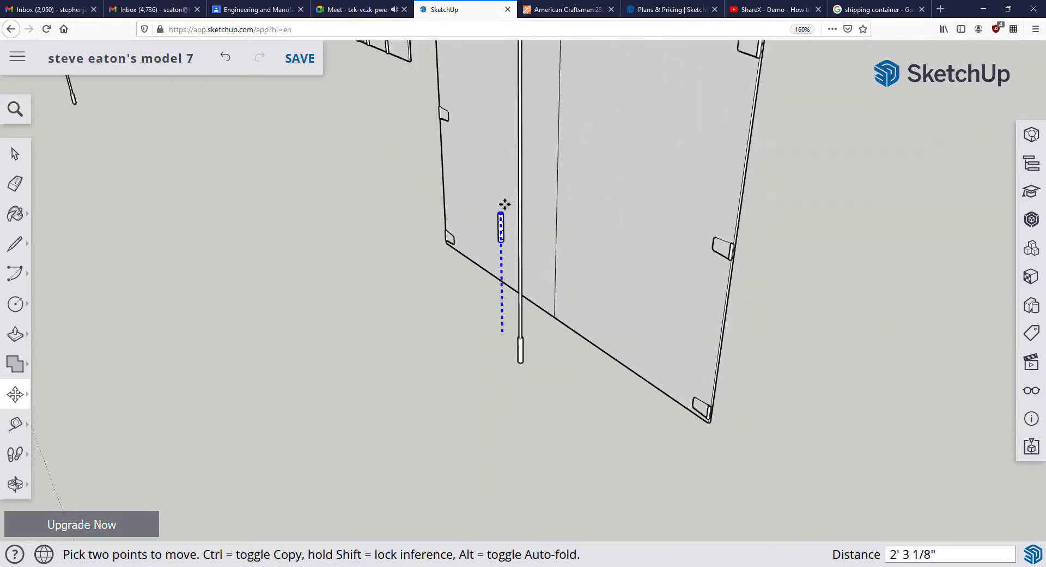
{"action": "middle_click_drag", "start_coordinate": [505, 204], "coordinate": [507, 287]}
{"action": "scroll", "coordinate": [510, 186], "scroll_direction": "up", "scroll_amount": 5}
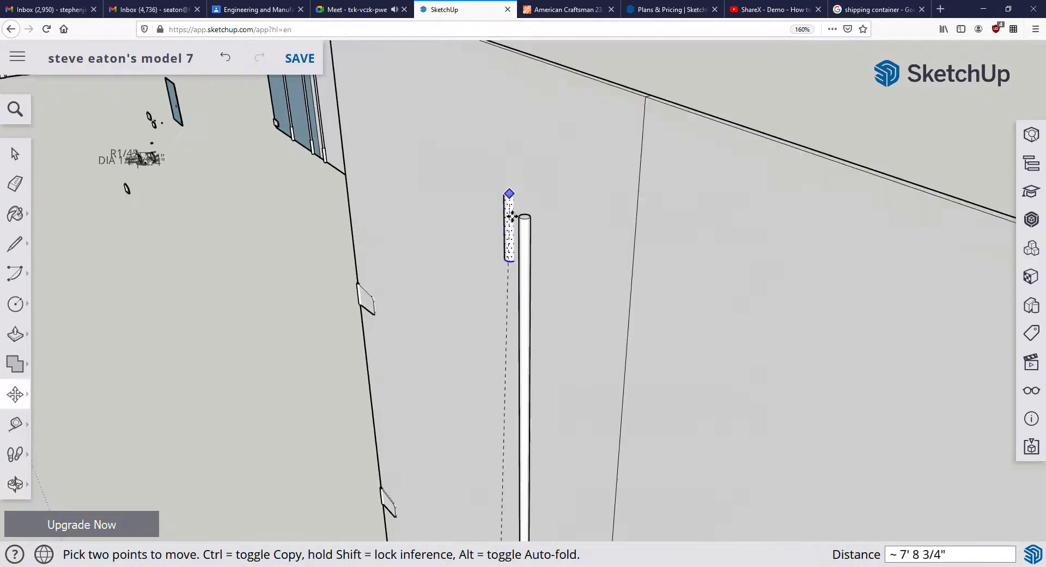
{"action": "scroll", "coordinate": [511, 216], "scroll_direction": "up", "scroll_amount": 2}
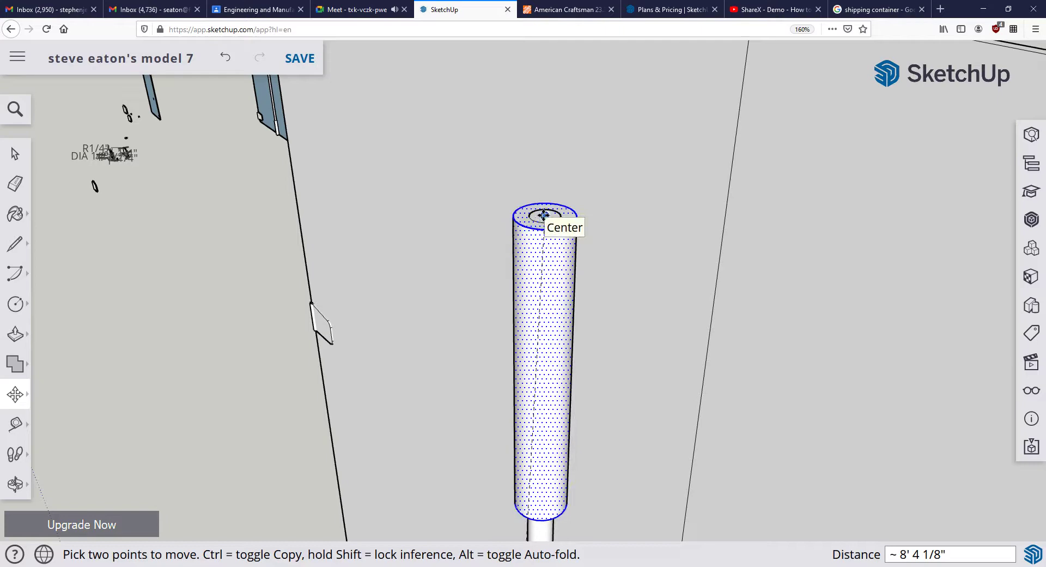
{"action": "left_click", "coordinate": [543, 215]}
{"action": "scroll", "coordinate": [544, 215], "scroll_direction": "down", "scroll_amount": 8}
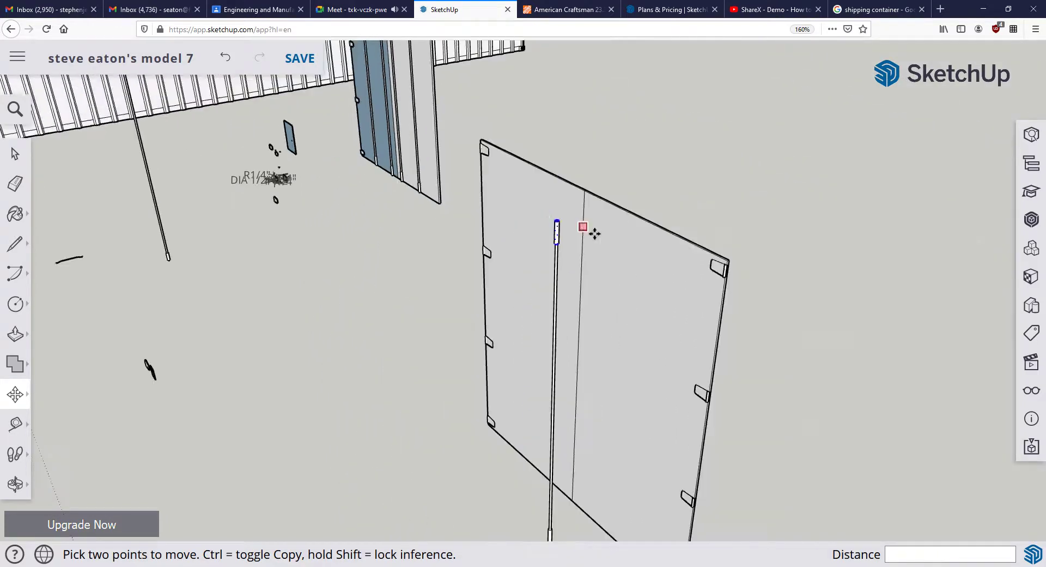
{"action": "middle_click_drag", "start_coordinate": [619, 280], "coordinate": [479, 238]}
Combine the 8' 10" rod and both end caps into a component with definition name 'Rod 10'.
{"action": "left_click", "coordinate": [15, 153]}
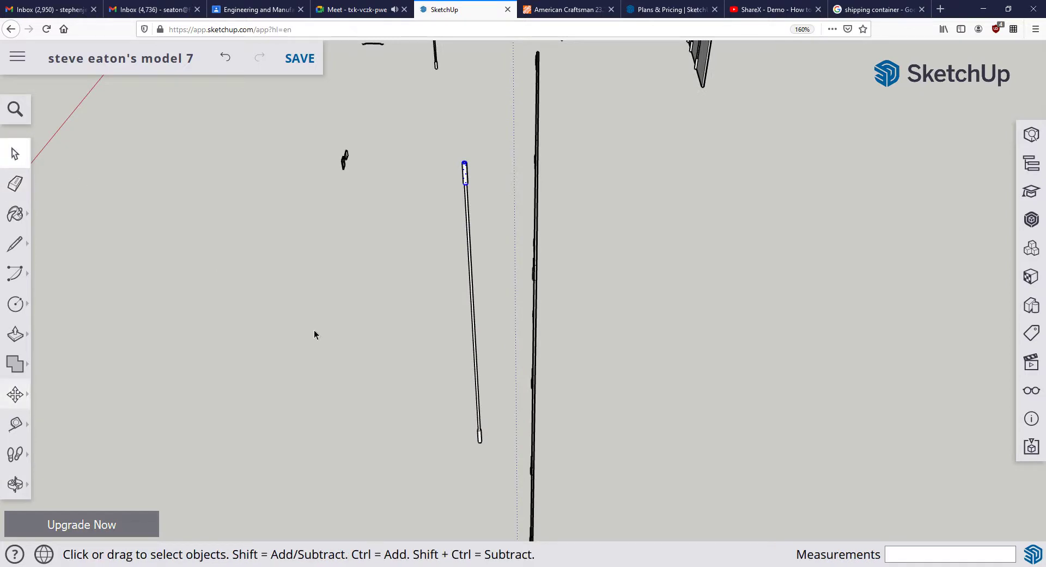
{"action": "left_click_drag", "start_coordinate": [461, 358], "coordinate": [418, 115]}
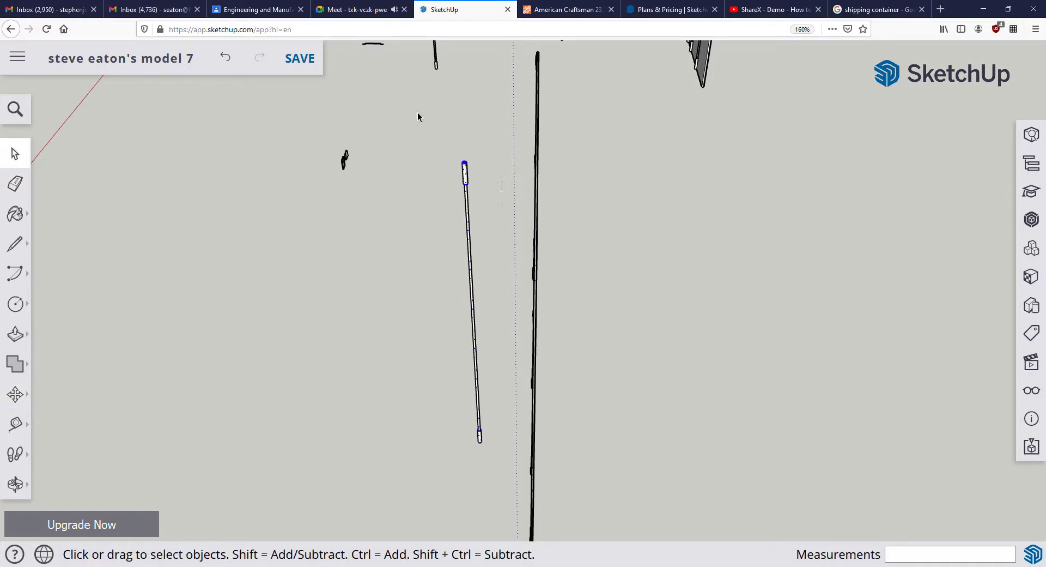
{"action": "right_click", "coordinate": [466, 178]}
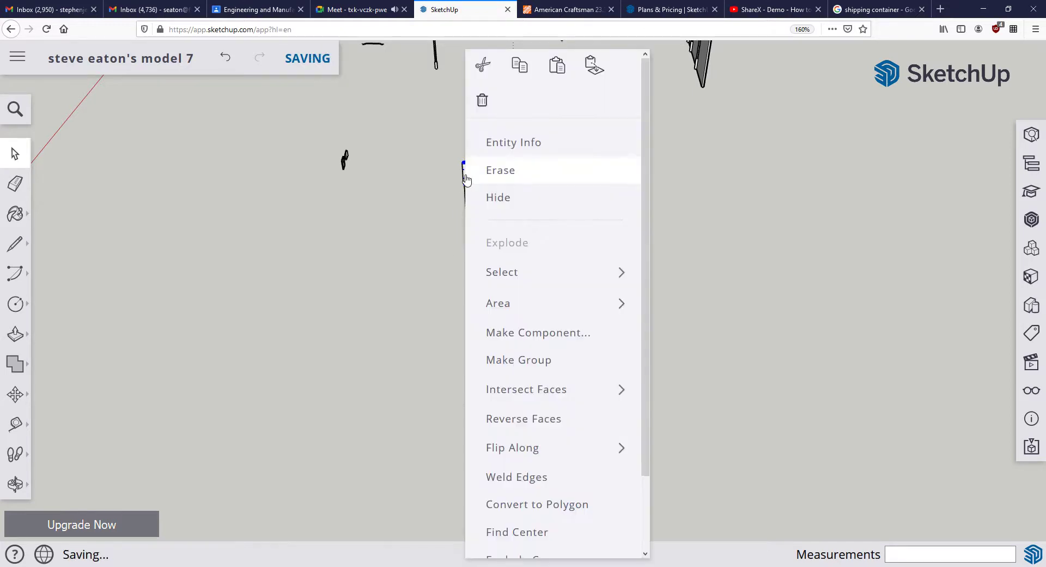
{"action": "left_click", "coordinate": [559, 336]}
{"action": "type", "text": "Rod"}
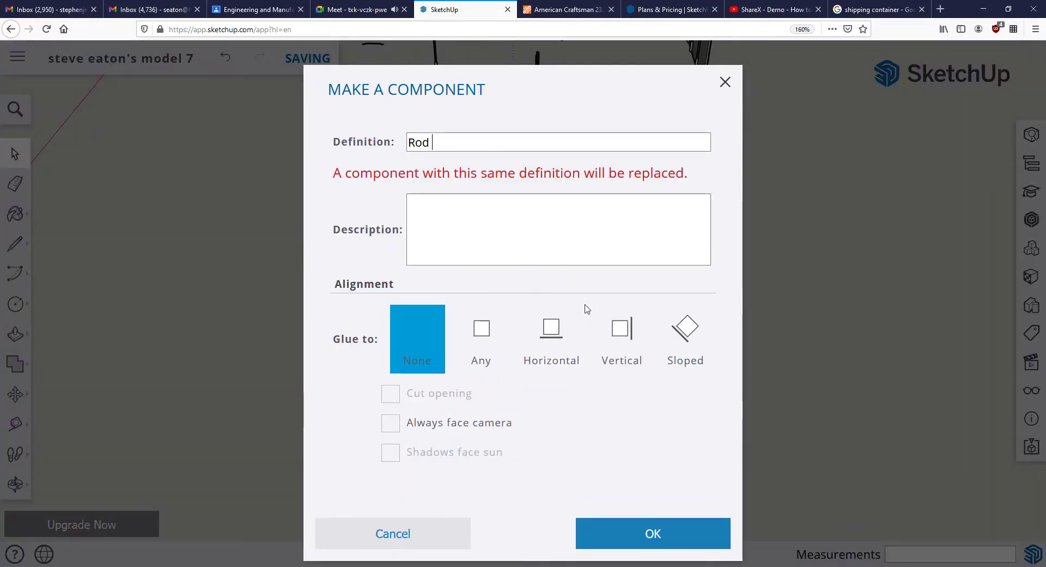
{"action": "type", "text": " 10"}
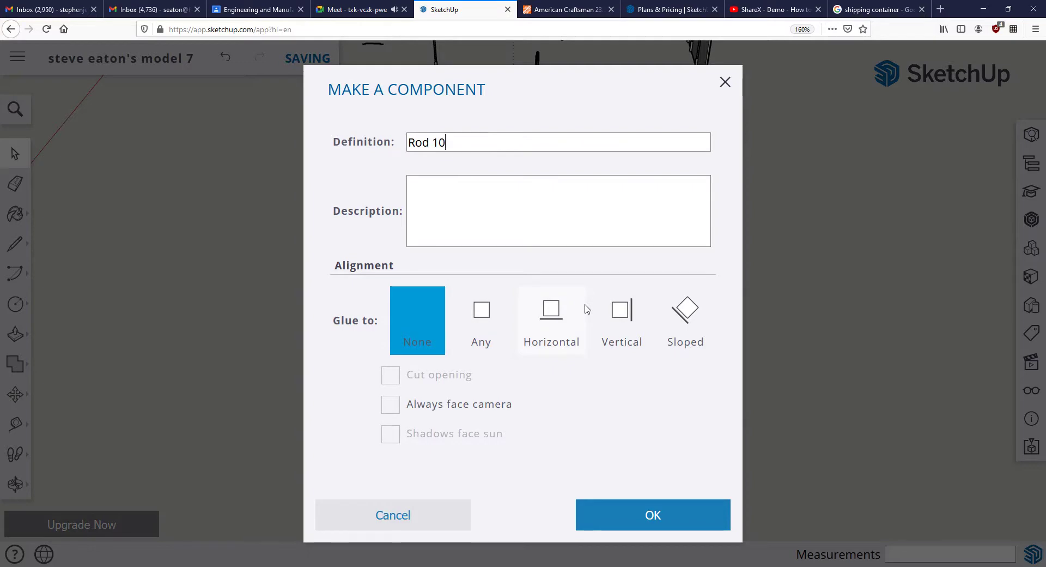
{"action": "left_click", "coordinate": [655, 520]}
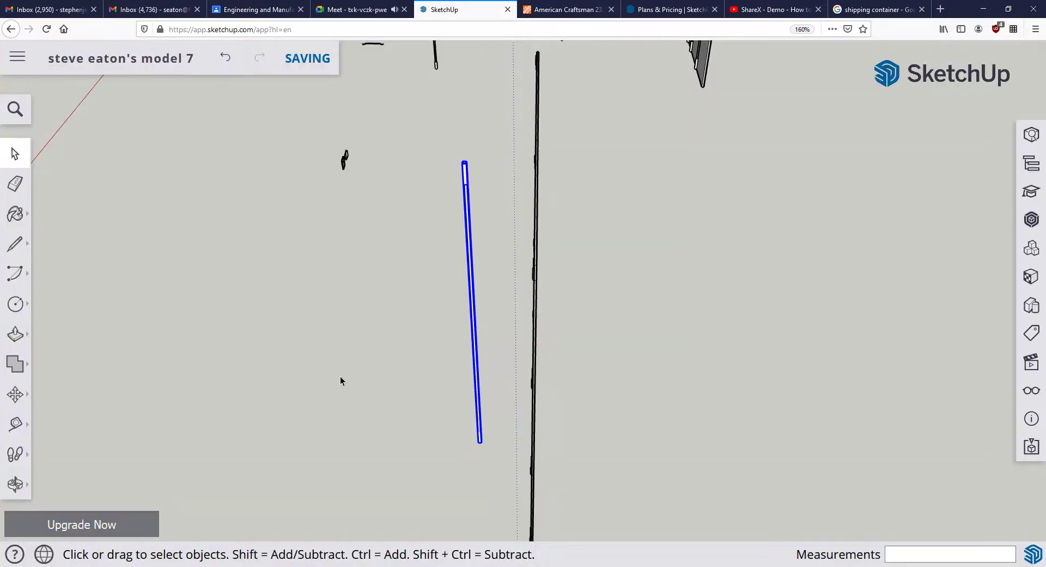
{"action": "middle_click_drag", "start_coordinate": [340, 376], "coordinate": [682, 378]}
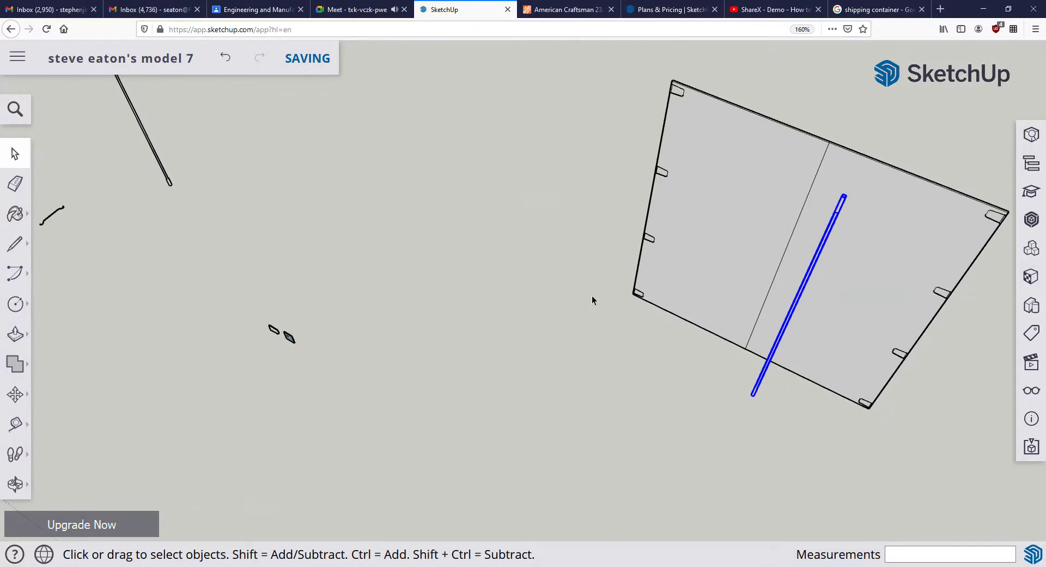
Draw a 6" line rightward along the door's top edge, starting at the top of the centre seam.
{"action": "middle_click_drag", "start_coordinate": [592, 296], "coordinate": [329, 299]}
{"action": "middle_click_drag", "start_coordinate": [435, 339], "coordinate": [603, 358]}
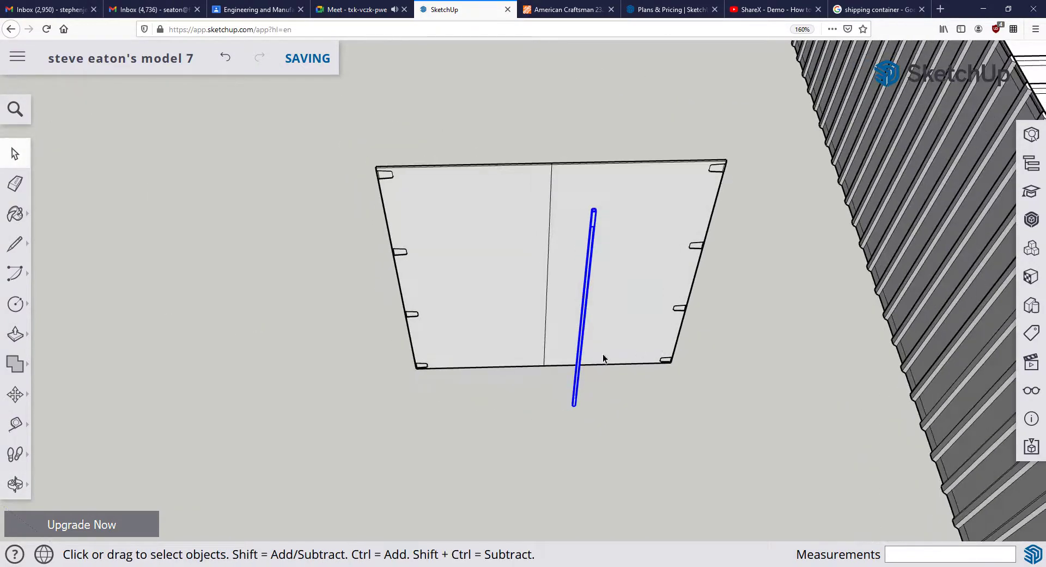
{"action": "scroll", "coordinate": [630, 106], "scroll_direction": "up", "scroll_amount": 5}
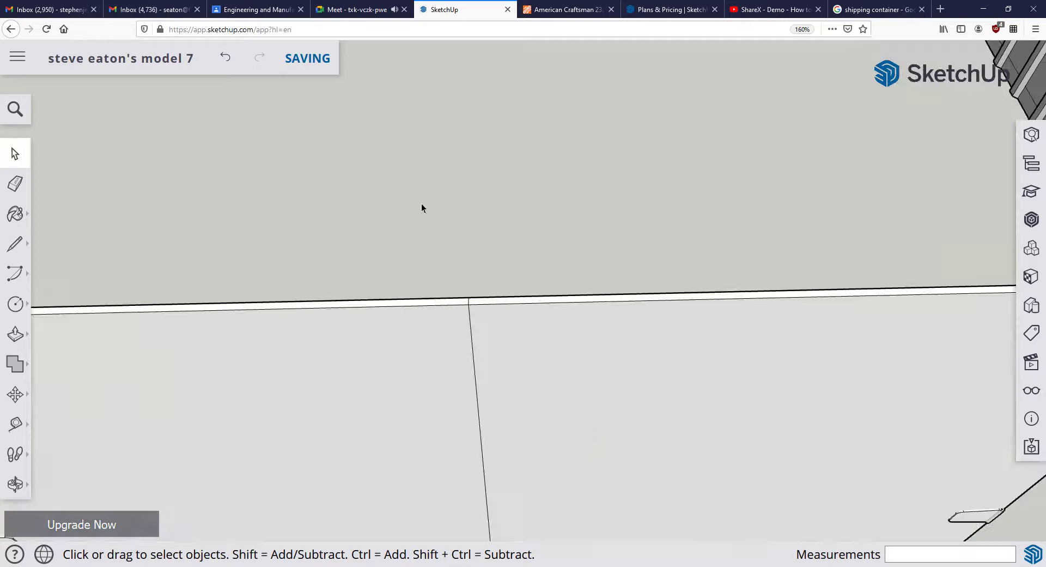
{"action": "left_click", "coordinate": [18, 244]}
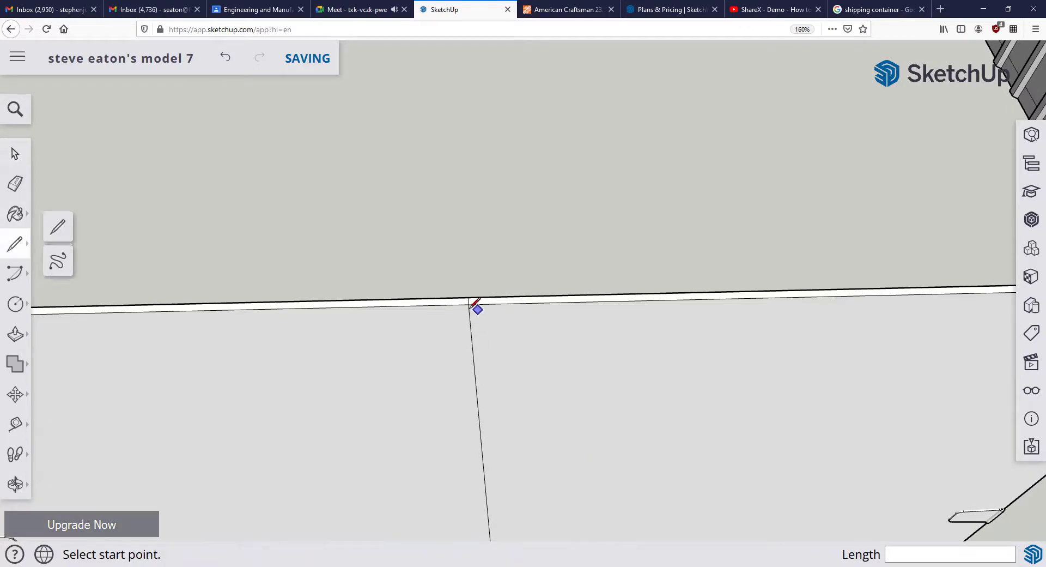
{"action": "left_click", "coordinate": [468, 304]}
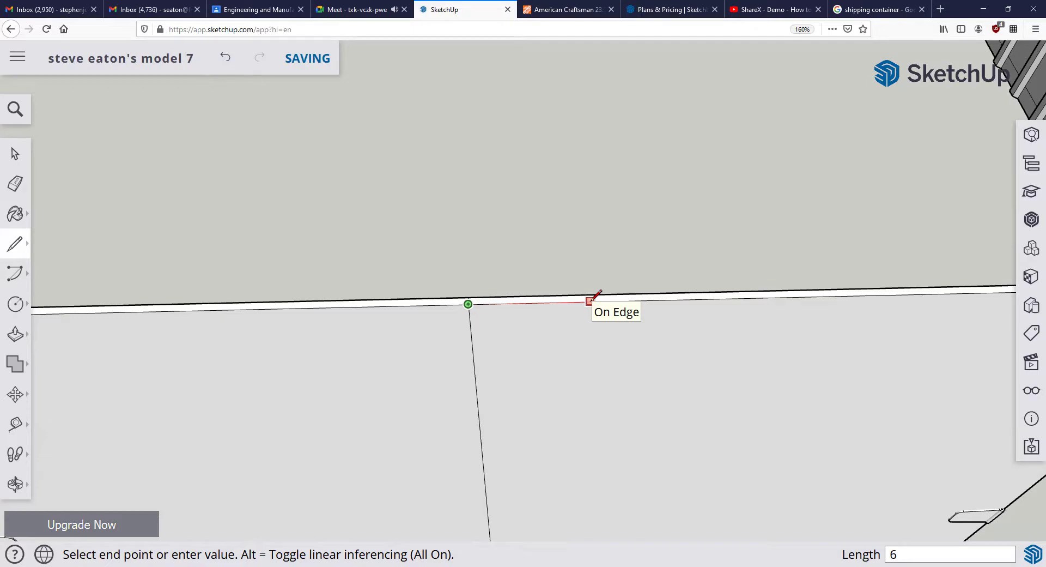
{"action": "type", "text": "6"}
{"action": "key", "text": "Return"}
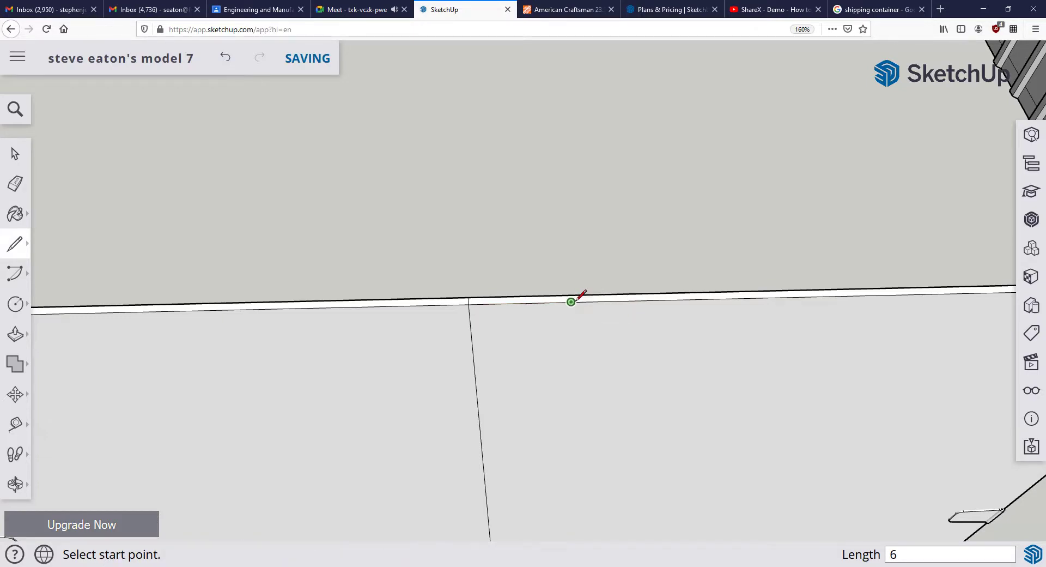
{"action": "scroll", "coordinate": [581, 300], "scroll_direction": "down", "scroll_amount": 5}
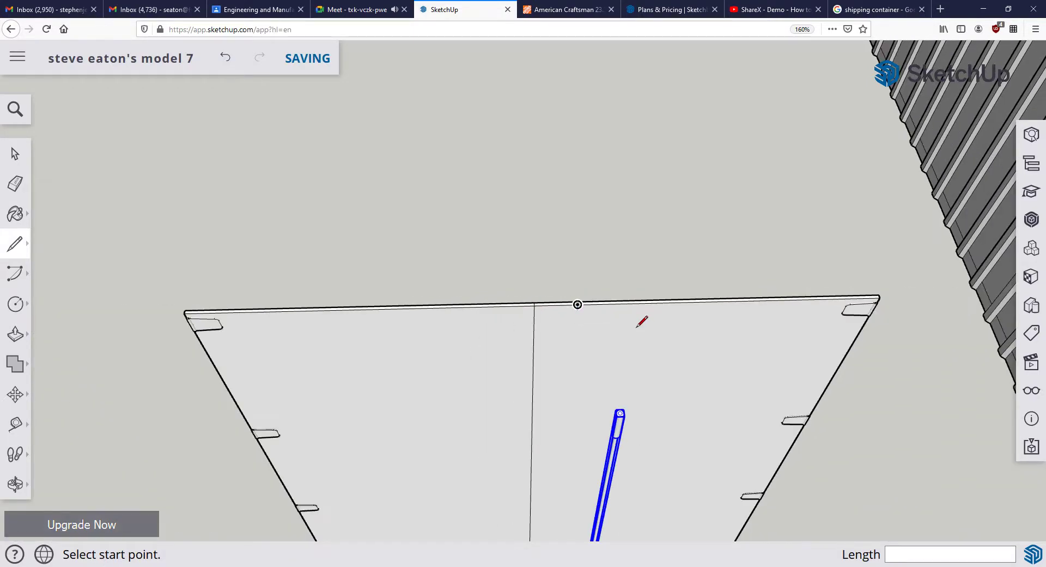
Paste copies of the Rod 10 component onto the door area.
{"action": "left_click", "coordinate": [13, 151]}
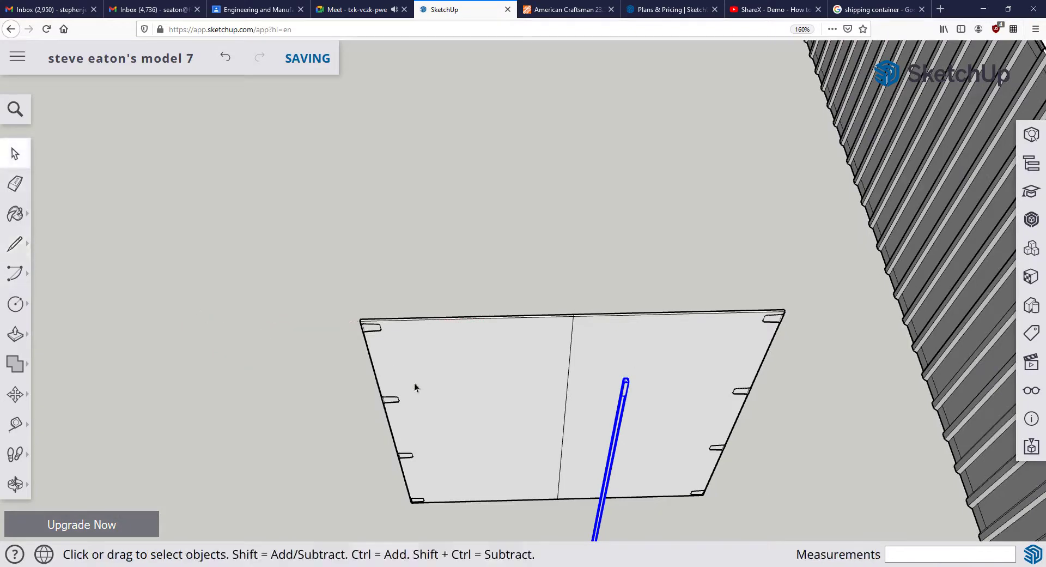
{"action": "scroll", "coordinate": [414, 383], "scroll_direction": "down", "scroll_amount": 2}
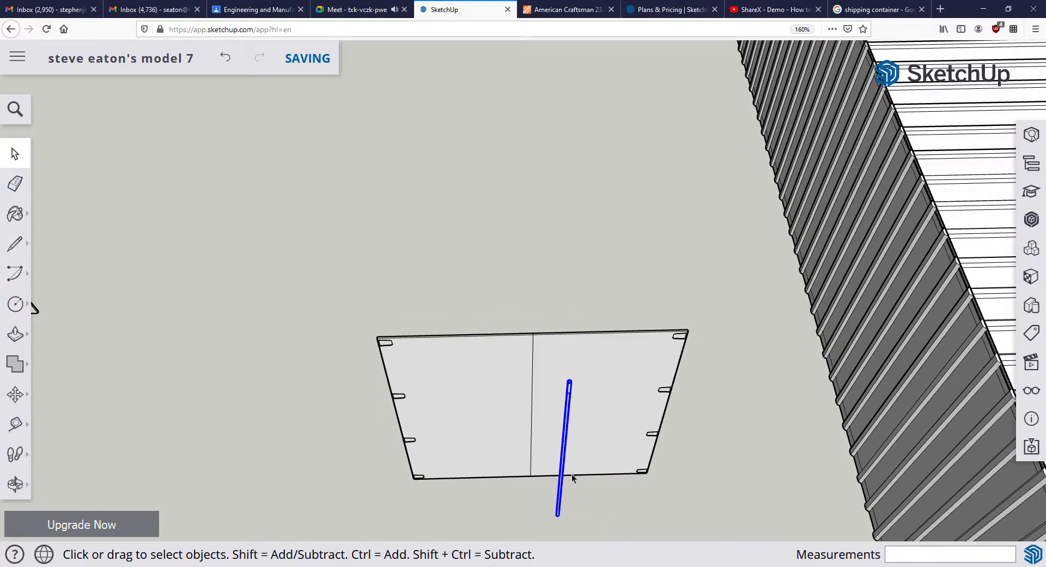
{"action": "key", "text": "ctrl+v"}
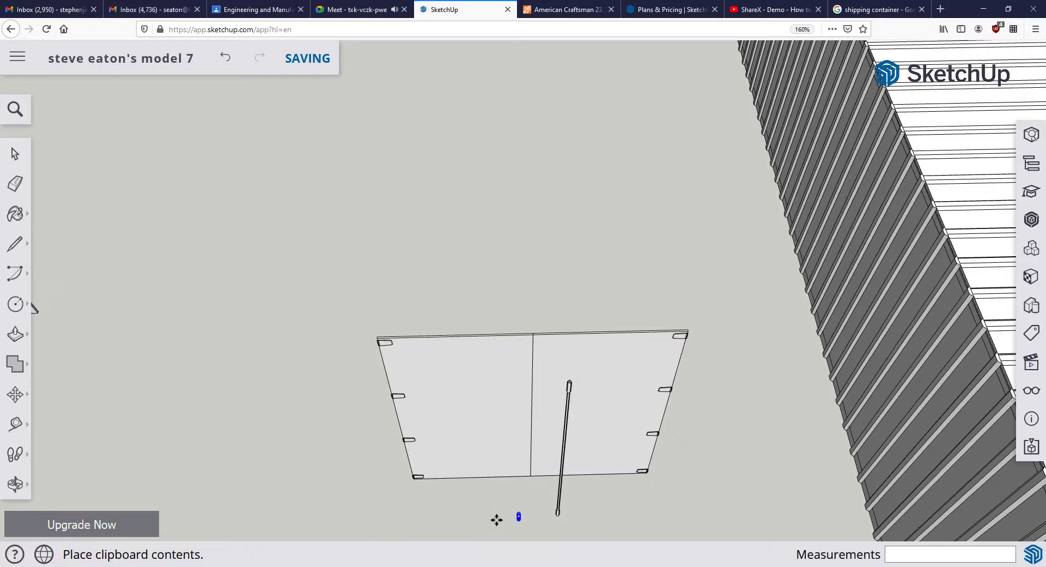
{"action": "scroll", "coordinate": [463, 504], "scroll_direction": "down", "scroll_amount": 2}
{"action": "left_click", "coordinate": [539, 514]}
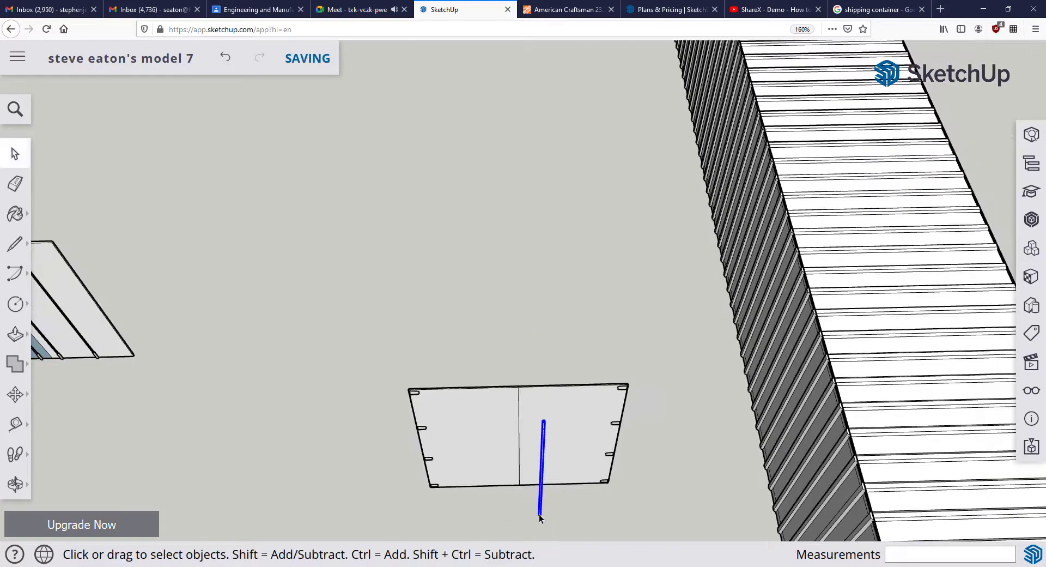
{"action": "scroll", "coordinate": [539, 513], "scroll_direction": "up", "scroll_amount": 2}
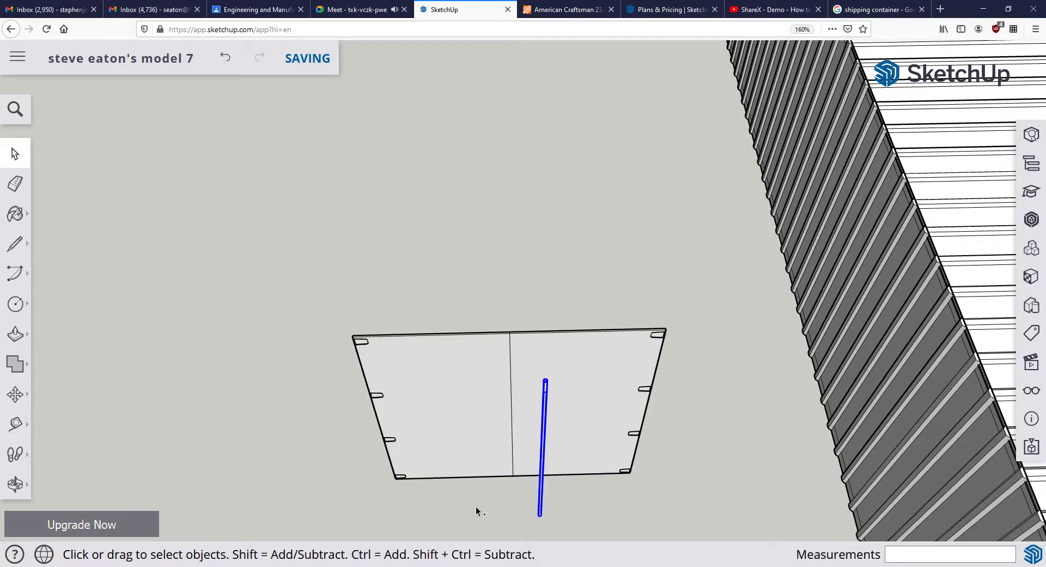
{"action": "key", "text": "ctrl+v"}
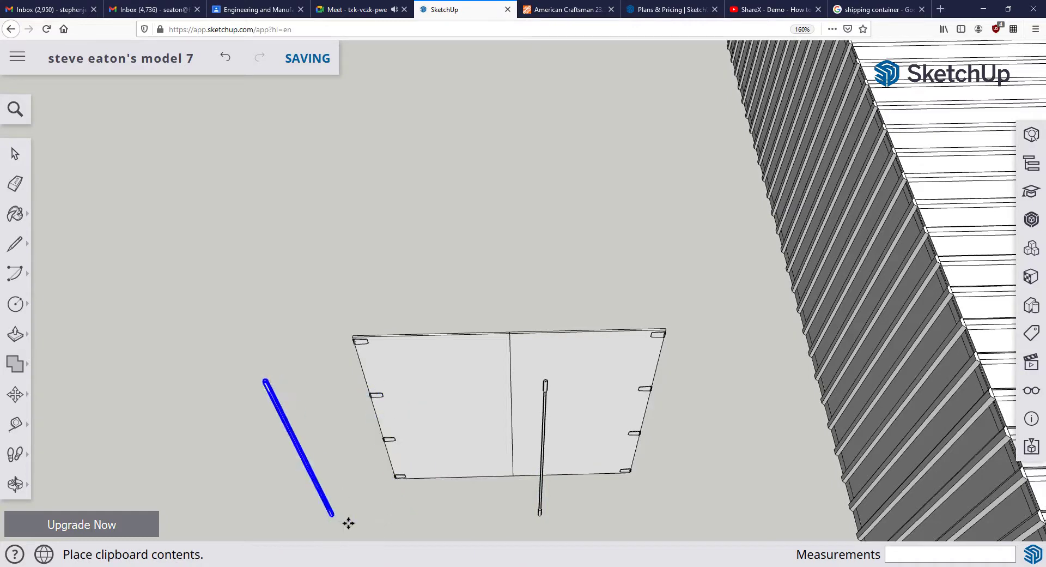
{"action": "left_click", "coordinate": [479, 519]}
Move the pasted rod so its top endpoint snaps to the end of the 6" line.
{"action": "key", "text": "m"}
{"action": "scroll", "coordinate": [460, 414], "scroll_direction": "up", "scroll_amount": 2}
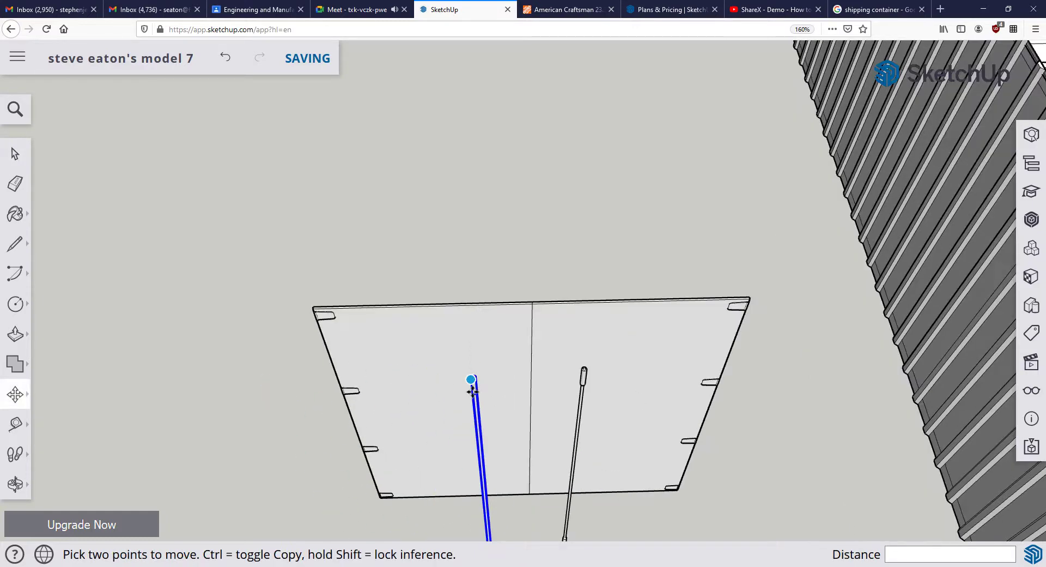
{"action": "scroll", "coordinate": [472, 391], "scroll_direction": "up", "scroll_amount": 5}
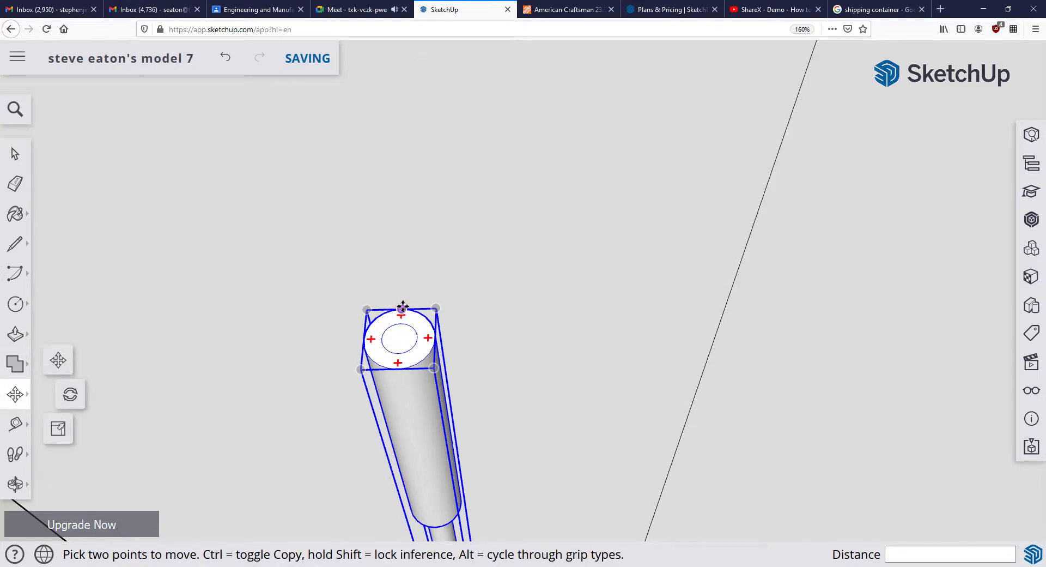
{"action": "left_click", "coordinate": [403, 306]}
{"action": "scroll", "coordinate": [530, 299], "scroll_direction": "down", "scroll_amount": 8}
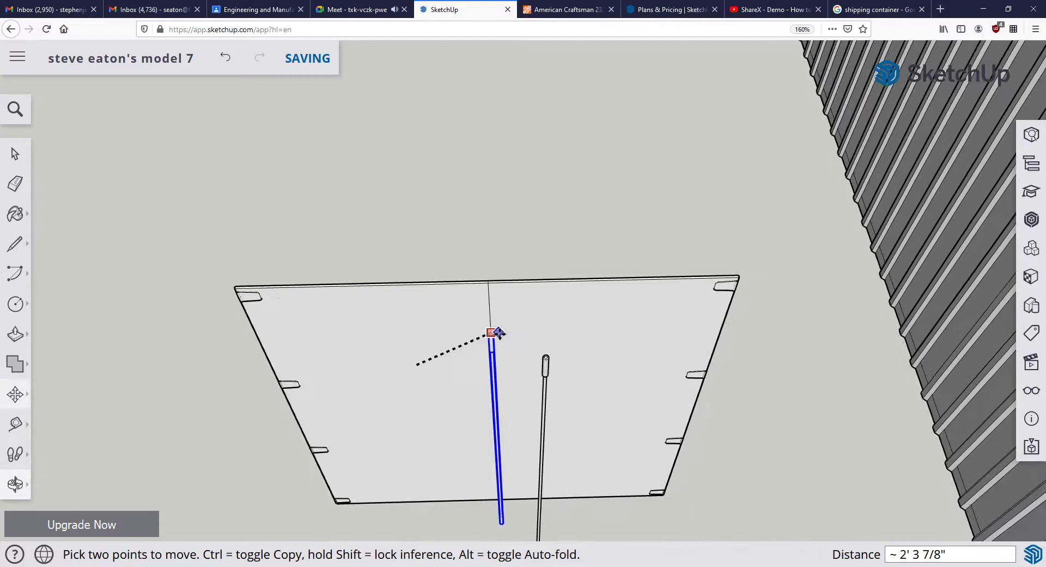
{"action": "scroll", "coordinate": [497, 333], "scroll_direction": "up", "scroll_amount": 10}
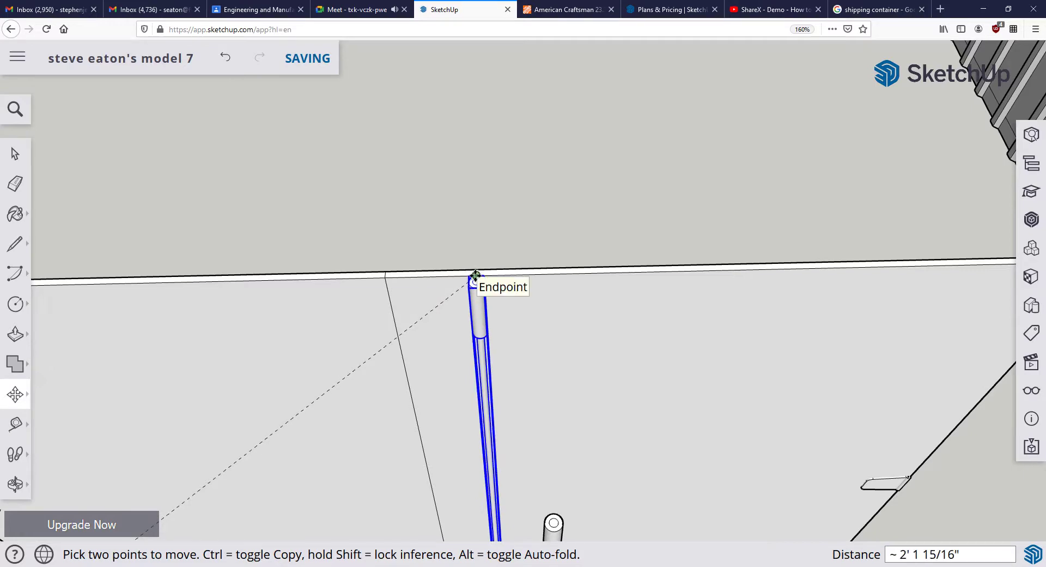
{"action": "left_click", "coordinate": [476, 274]}
{"action": "scroll", "coordinate": [545, 298], "scroll_direction": "down", "scroll_amount": 5}
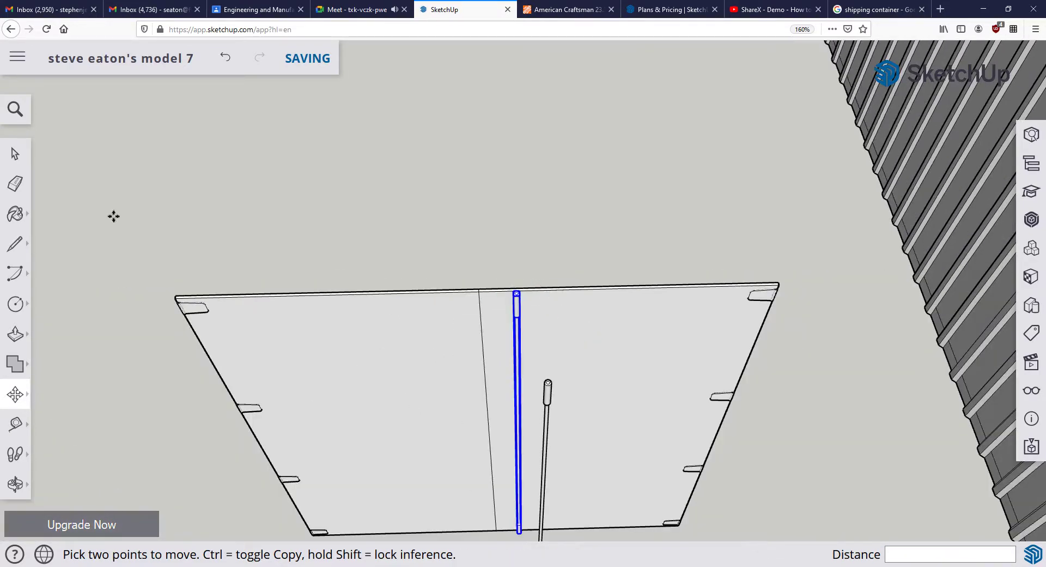
Draw a 6" line leftward along the top edge from the top of the centre seam.
{"action": "left_click", "coordinate": [15, 243]}
{"action": "left_click", "coordinate": [393, 227]}
{"action": "scroll", "coordinate": [520, 316], "scroll_direction": "up", "scroll_amount": 1}
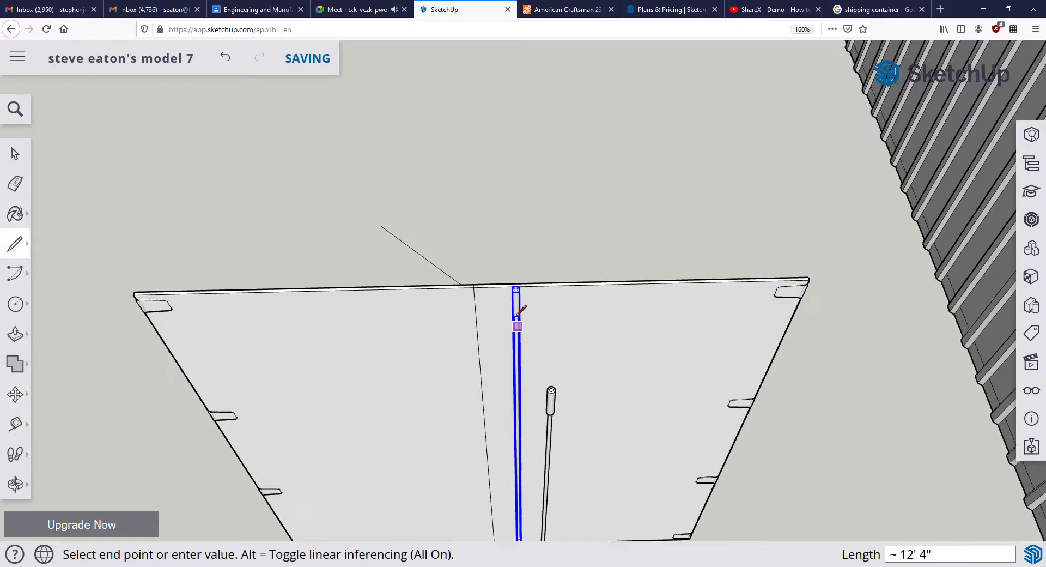
{"action": "scroll", "coordinate": [517, 315], "scroll_direction": "up", "scroll_amount": 1}
{"action": "key", "text": "Escape"}
{"action": "scroll", "coordinate": [458, 276], "scroll_direction": "up", "scroll_amount": 1}
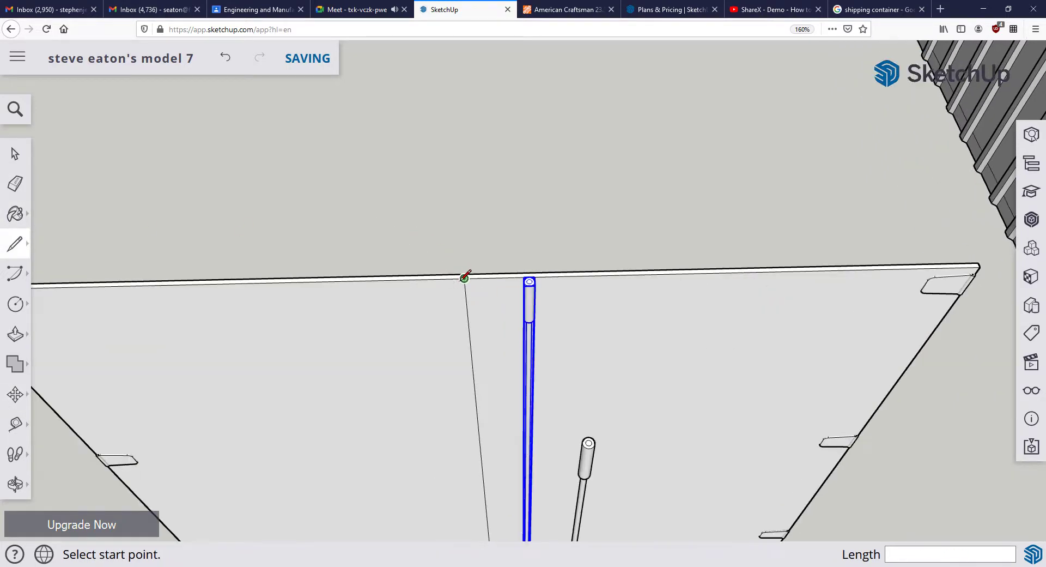
{"action": "left_click", "coordinate": [464, 277]}
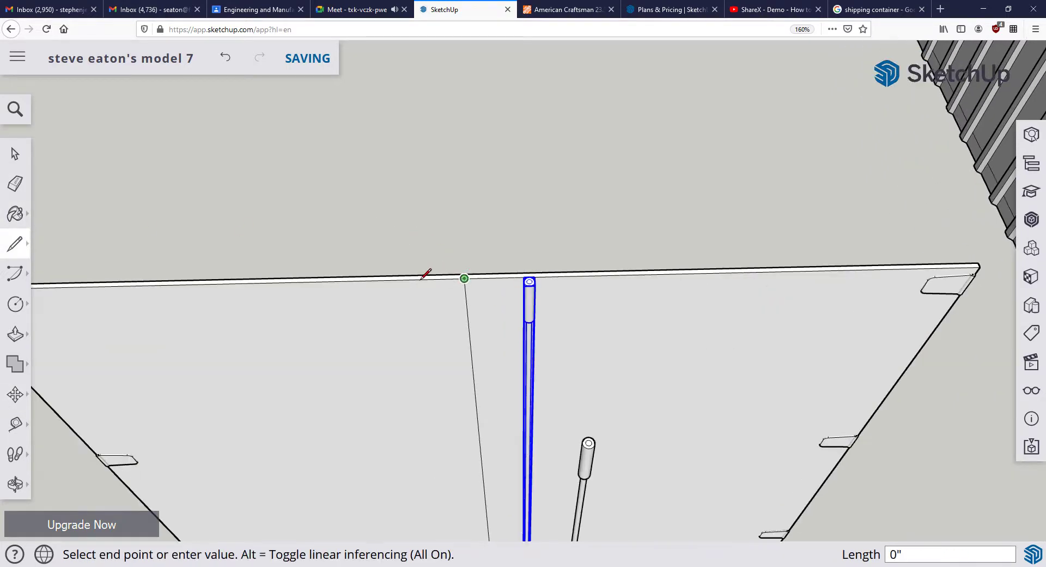
{"action": "left_click", "coordinate": [345, 280]}
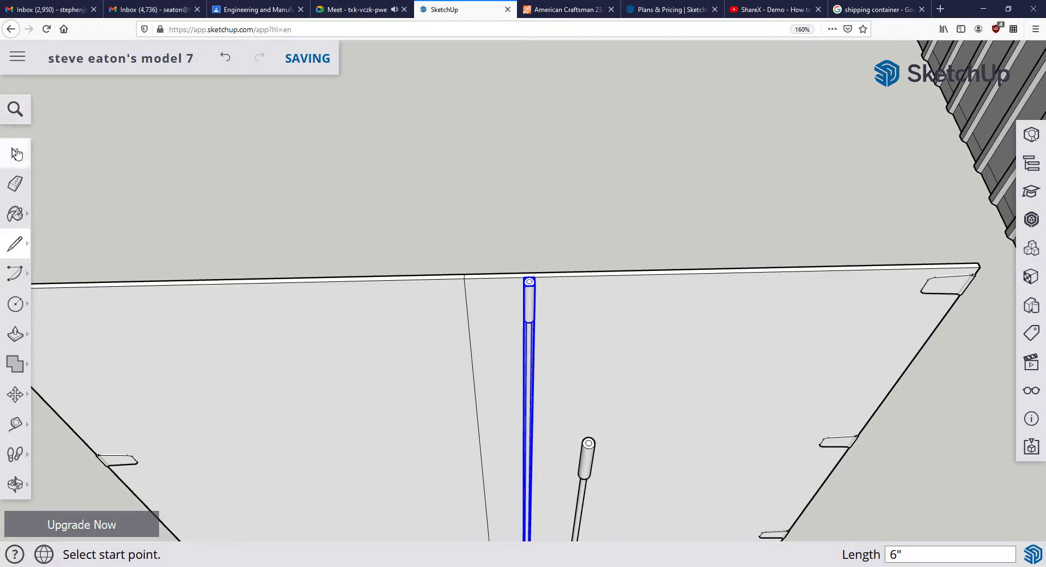
Copy the shorter angled rod and paste the copy beside the door.
{"action": "left_click", "coordinate": [15, 154]}
{"action": "left_click", "coordinate": [588, 456]}
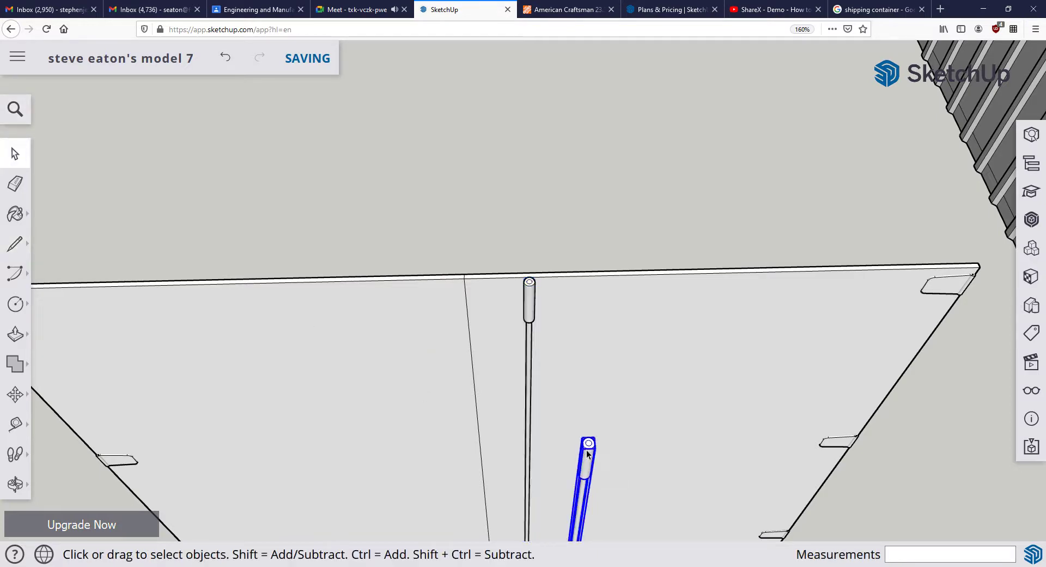
{"action": "key", "text": "ctrl+c"}
{"action": "key", "text": "ctrl+v"}
{"action": "scroll", "coordinate": [572, 448], "scroll_direction": "down", "scroll_amount": 3}
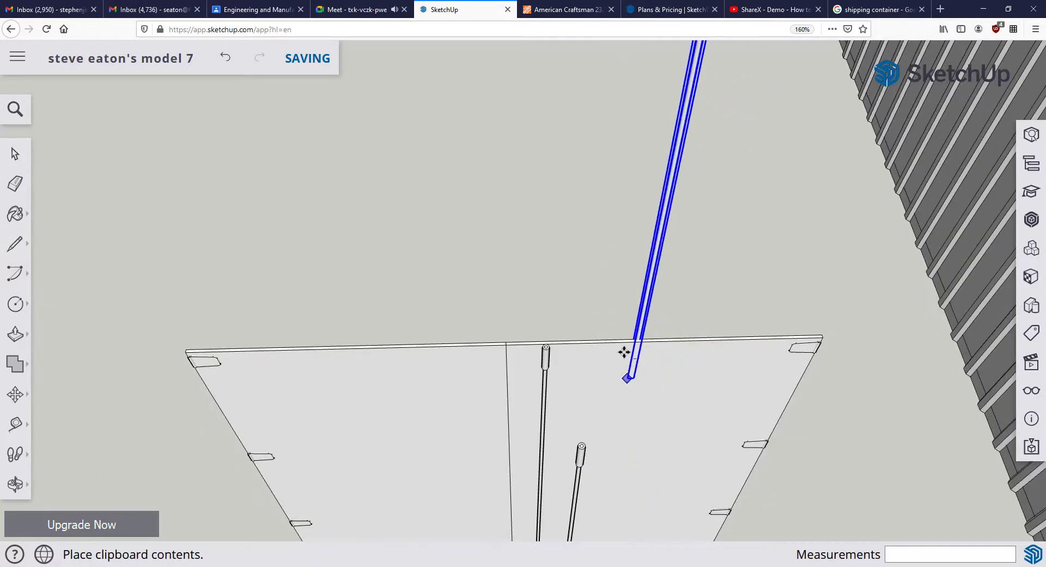
{"action": "scroll", "coordinate": [591, 327], "scroll_direction": "down", "scroll_amount": 3}
{"action": "scroll", "coordinate": [402, 399], "scroll_direction": "down", "scroll_amount": 3}
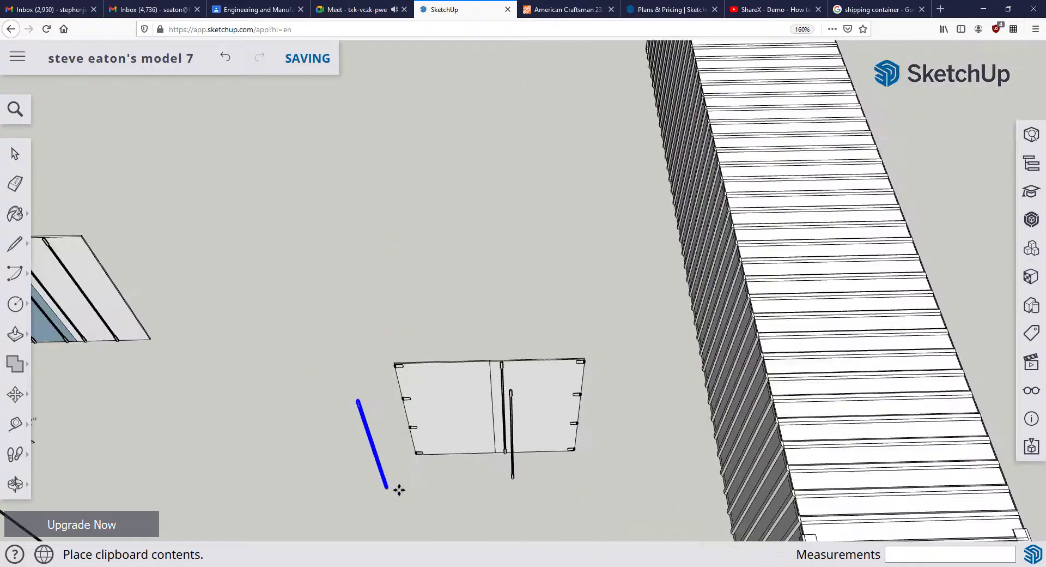
{"action": "left_click", "coordinate": [440, 494]}
Move the pasted rod so its top endpoint lands on the left 6" mark.
{"action": "key", "text": "m"}
{"action": "scroll", "coordinate": [427, 409], "scroll_direction": "up", "scroll_amount": 10}
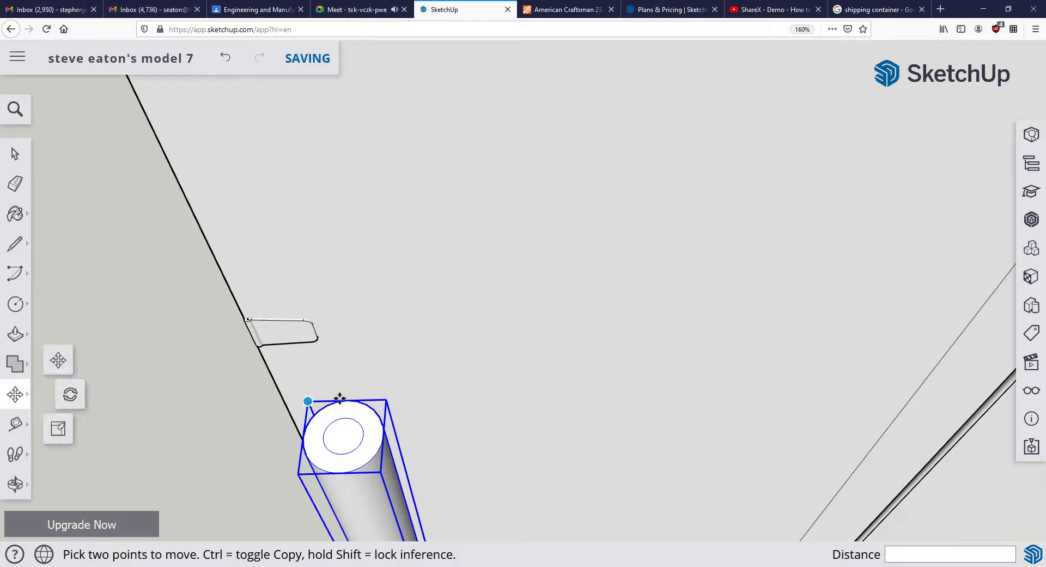
{"action": "left_click", "coordinate": [343, 399]}
{"action": "scroll", "coordinate": [401, 374], "scroll_direction": "down", "scroll_amount": 8}
{"action": "scroll", "coordinate": [545, 267], "scroll_direction": "down", "scroll_amount": 2}
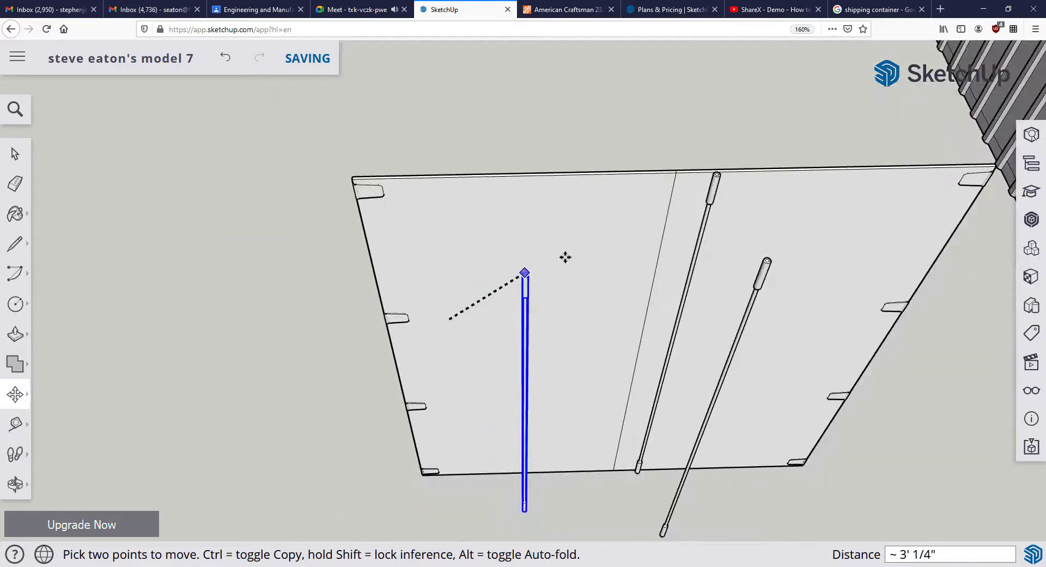
{"action": "middle_click_drag", "start_coordinate": [565, 257], "coordinate": [471, 271]}
{"action": "scroll", "coordinate": [485, 256], "scroll_direction": "up", "scroll_amount": 3}
{"action": "scroll", "coordinate": [474, 240], "scroll_direction": "up", "scroll_amount": 2}
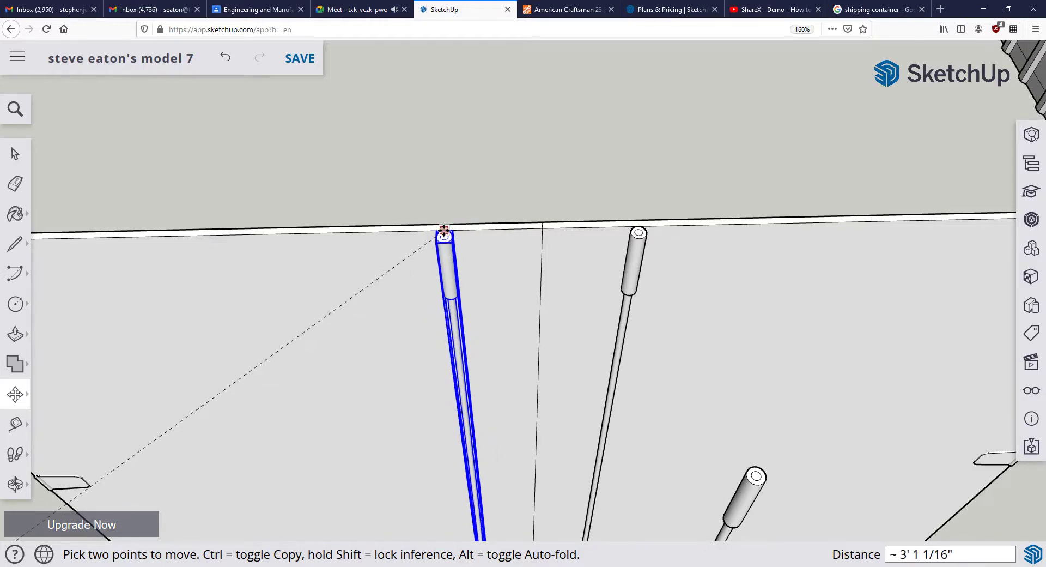
{"action": "scroll", "coordinate": [444, 235], "scroll_direction": "up", "scroll_amount": 2}
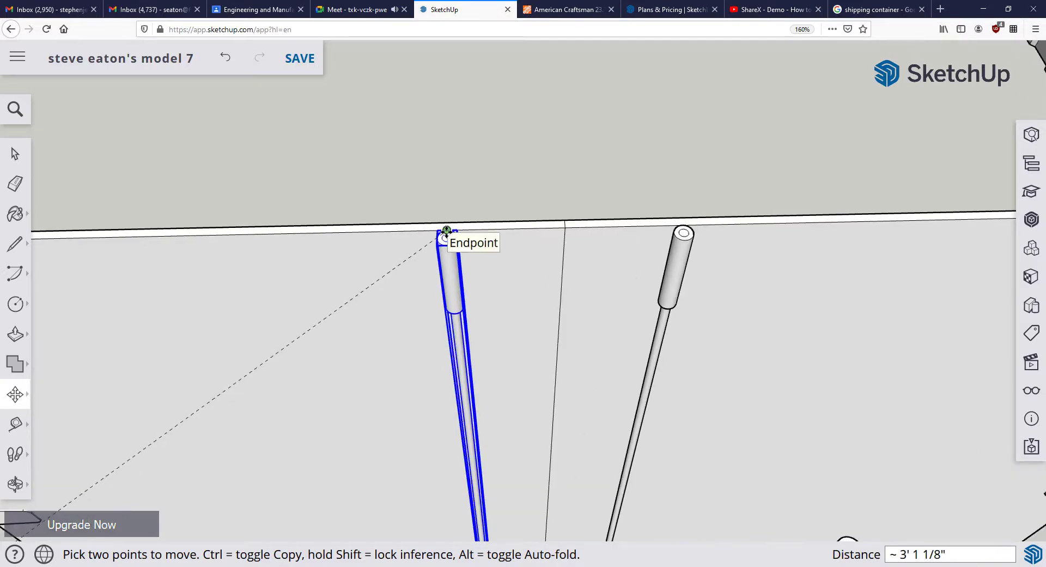
{"action": "left_click", "coordinate": [446, 230]}
{"action": "scroll", "coordinate": [515, 251], "scroll_direction": "down", "scroll_amount": 6}
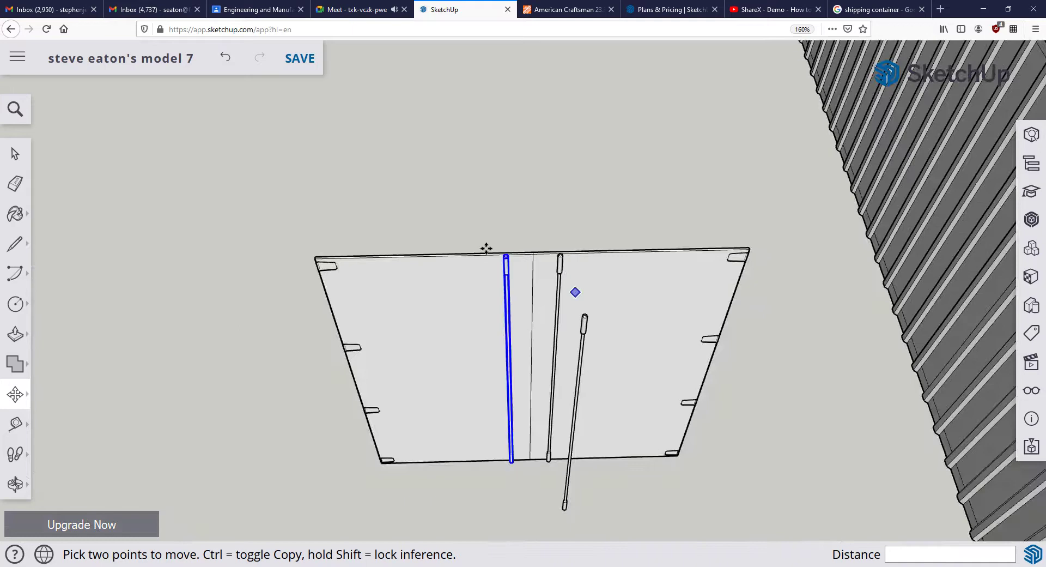
Paste another Rod 10 copy below the door, abandoning a first move attempt.
{"action": "key", "text": "ctrl+v"}
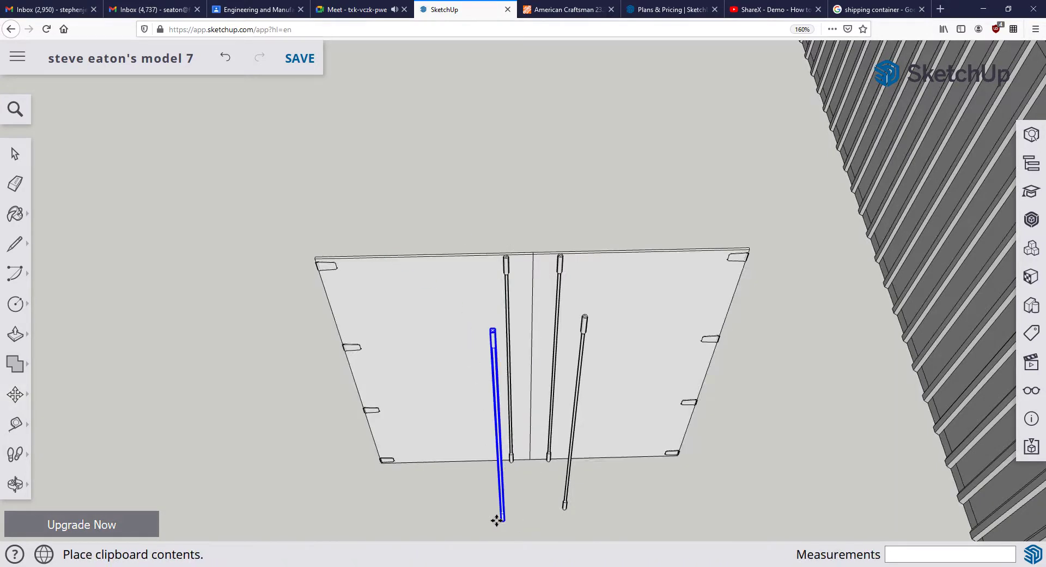
{"action": "left_click", "coordinate": [448, 513]}
{"action": "scroll", "coordinate": [415, 327], "scroll_direction": "up", "scroll_amount": 10}
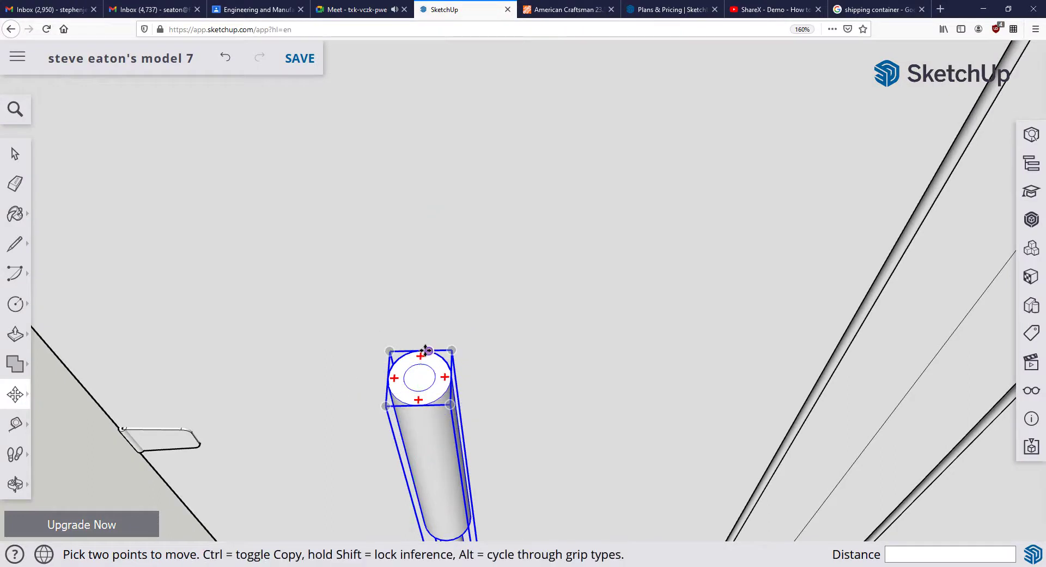
{"action": "left_click", "coordinate": [429, 350]}
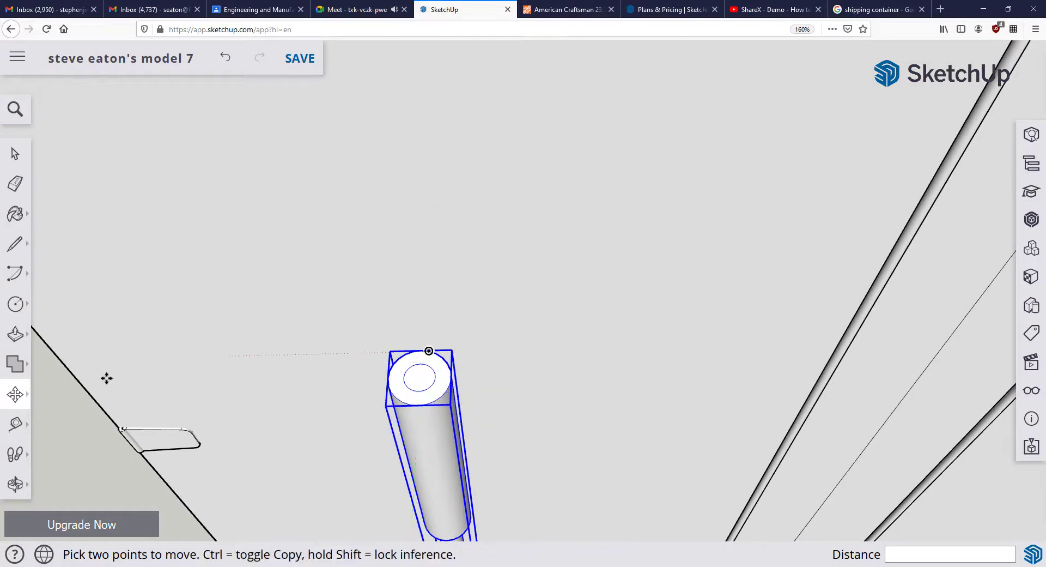
{"action": "left_click", "coordinate": [10, 403]}
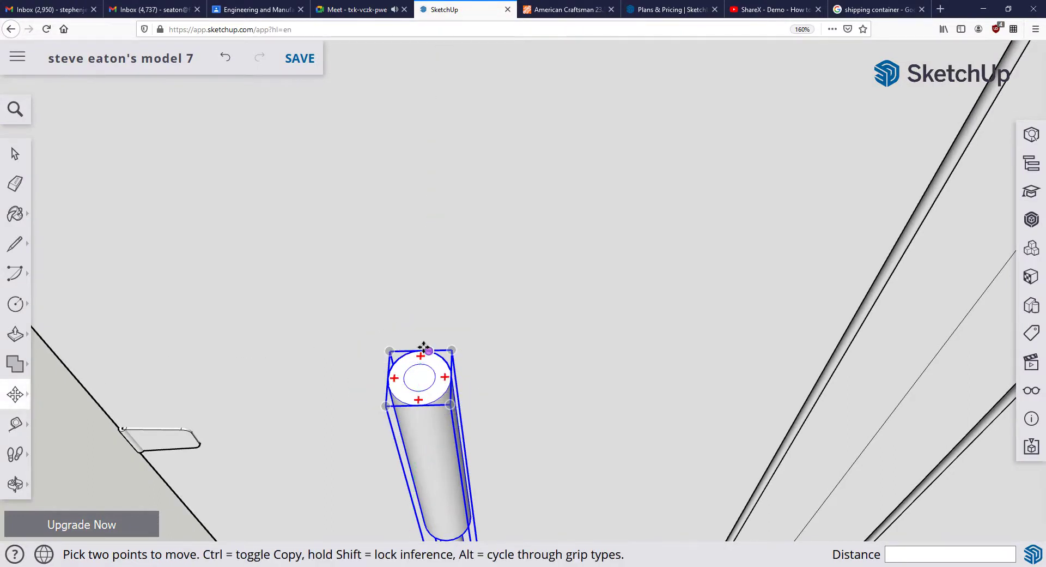
{"action": "scroll", "coordinate": [416, 348], "scroll_direction": "up", "scroll_amount": 4}
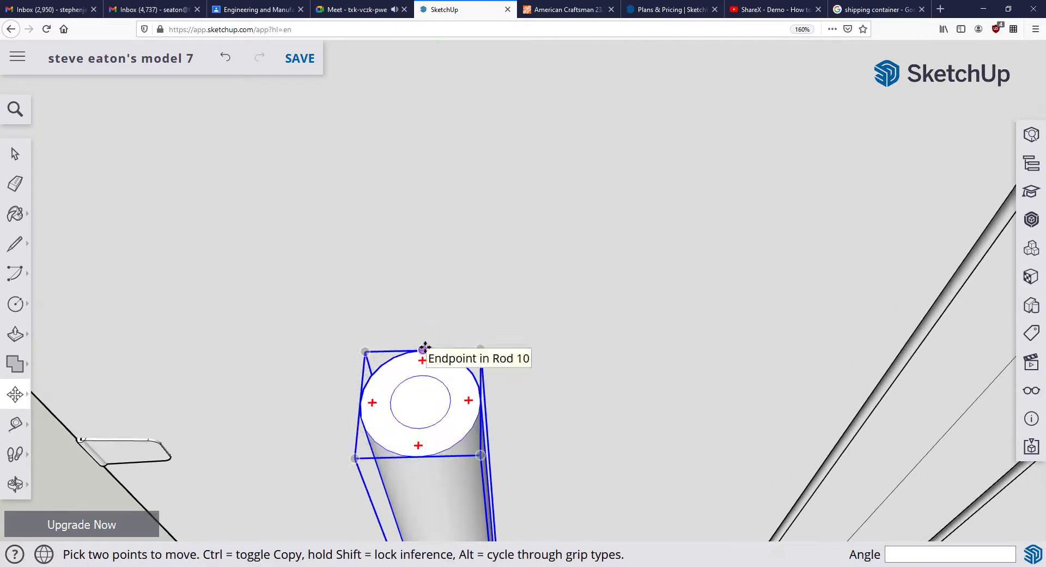
Move the new rod so its top endpoint sits on the door's top edge, left of the other rods.
{"action": "left_click", "coordinate": [423, 350]}
{"action": "scroll", "coordinate": [433, 328], "scroll_direction": "down", "scroll_amount": 6}
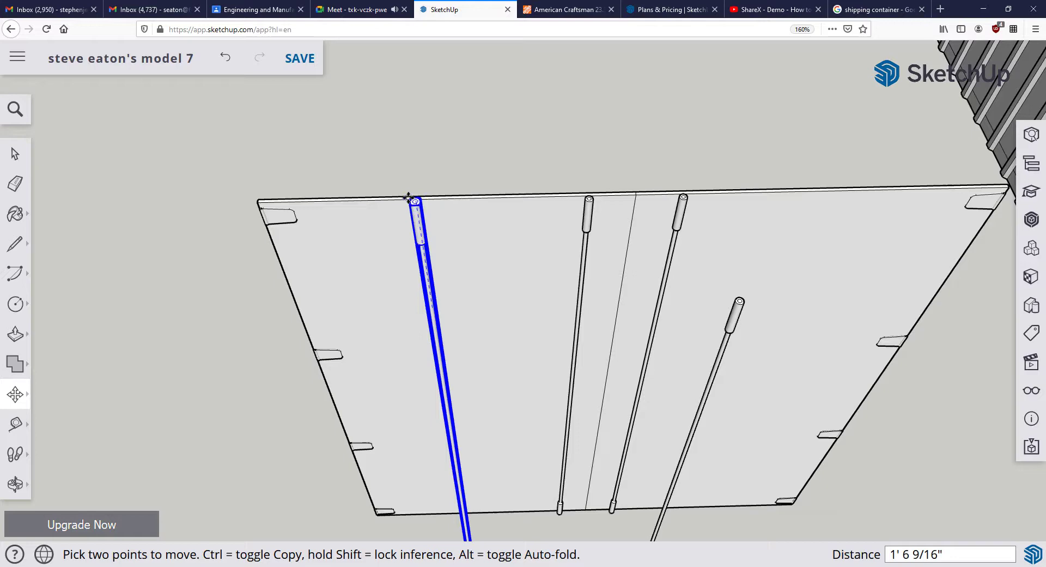
{"action": "scroll", "coordinate": [422, 213], "scroll_direction": "up", "scroll_amount": 2}
{"action": "scroll", "coordinate": [414, 198], "scroll_direction": "up", "scroll_amount": 1}
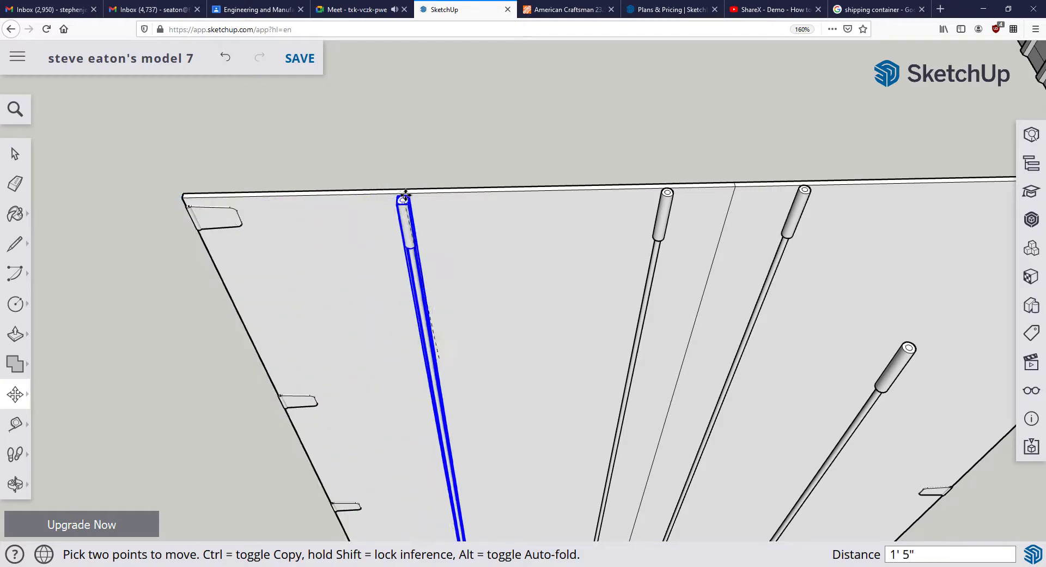
{"action": "scroll", "coordinate": [409, 195], "scroll_direction": "up", "scroll_amount": 3}
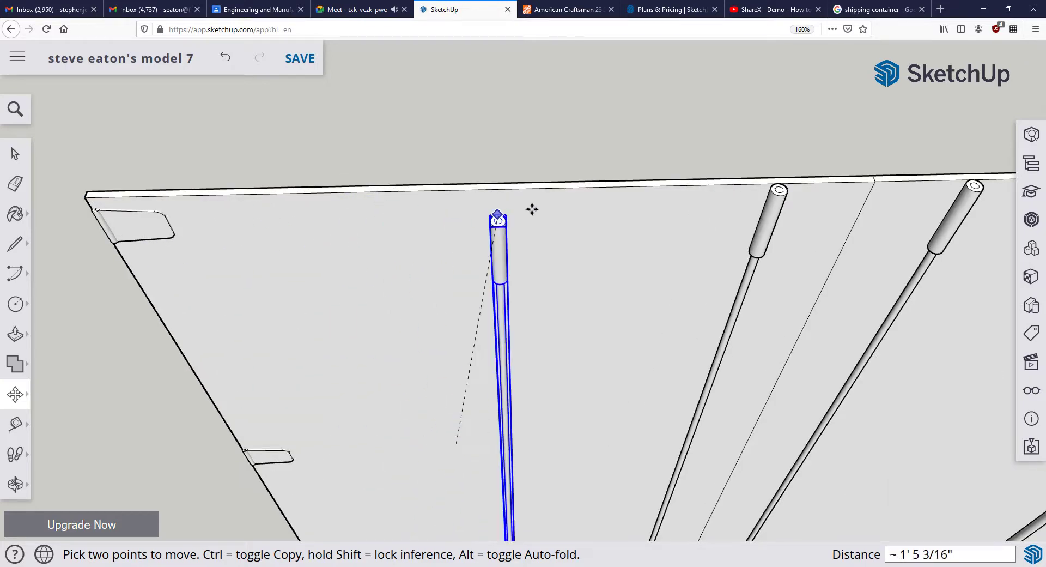
{"action": "scroll", "coordinate": [392, 294], "scroll_direction": "down", "scroll_amount": 2}
{"action": "middle_click_drag", "start_coordinate": [393, 294], "coordinate": [479, 297]}
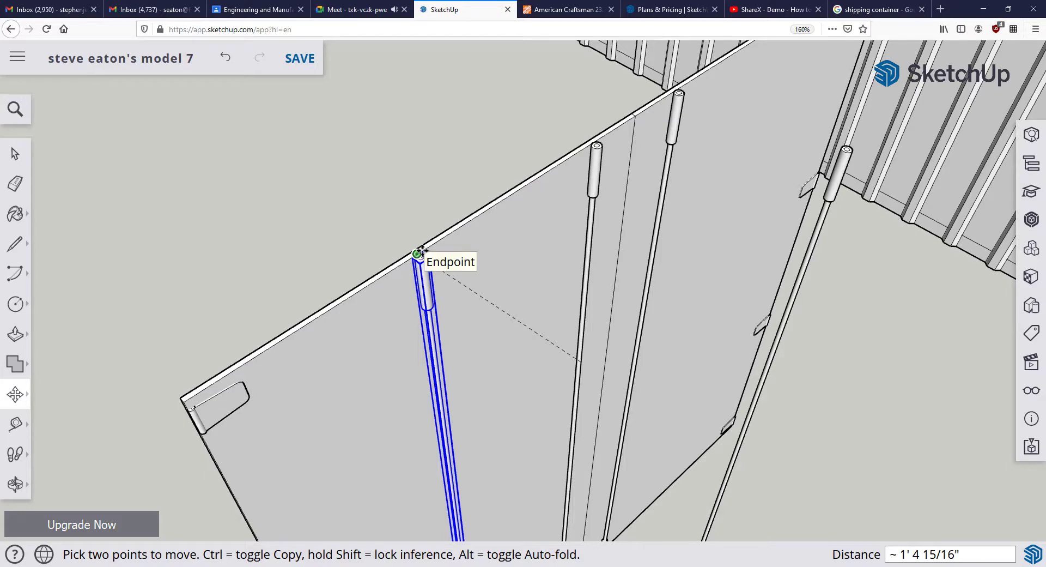
{"action": "left_click", "coordinate": [418, 254]}
{"action": "middle_click_drag", "start_coordinate": [481, 269], "coordinate": [361, 209]}
{"action": "scroll", "coordinate": [499, 234], "scroll_direction": "up", "scroll_amount": 2}
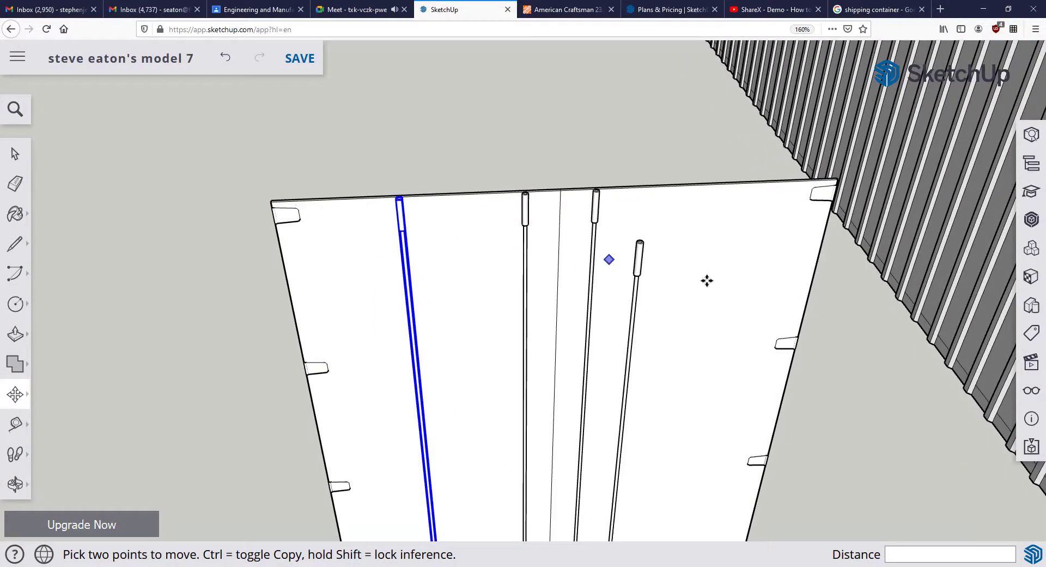
Clear the rod selection and select the right section of the door face.
{"action": "left_click", "coordinate": [15, 155]}
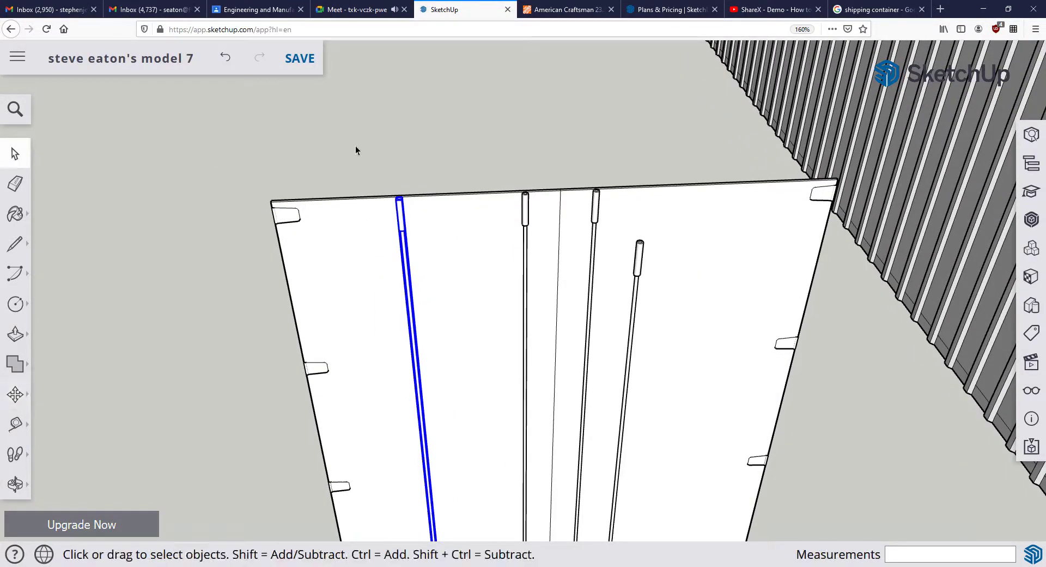
{"action": "left_click", "coordinate": [356, 146]}
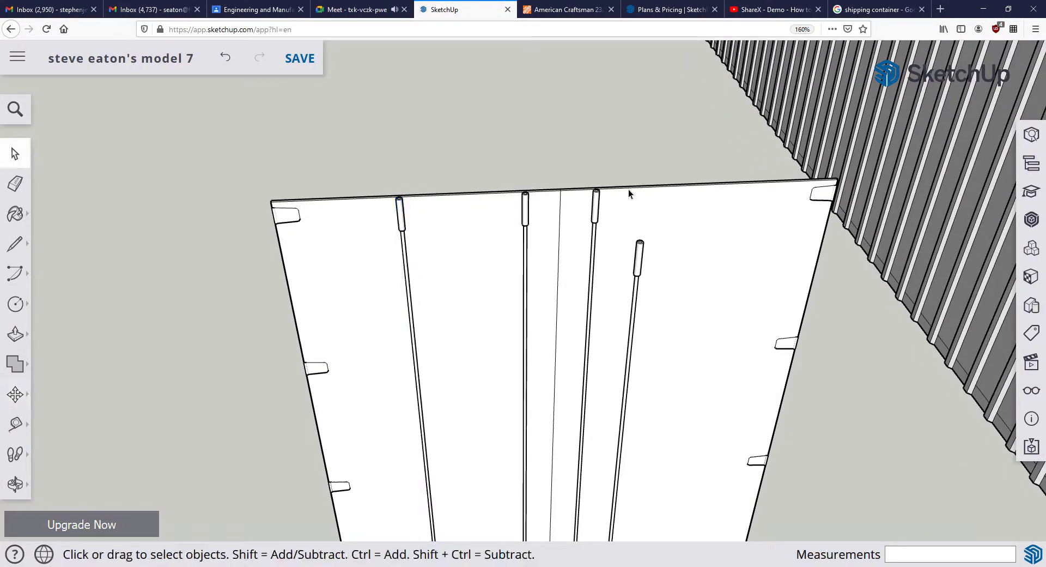
{"action": "left_click", "coordinate": [706, 186]}
{"action": "scroll", "coordinate": [706, 184], "scroll_direction": "up", "scroll_amount": 4}
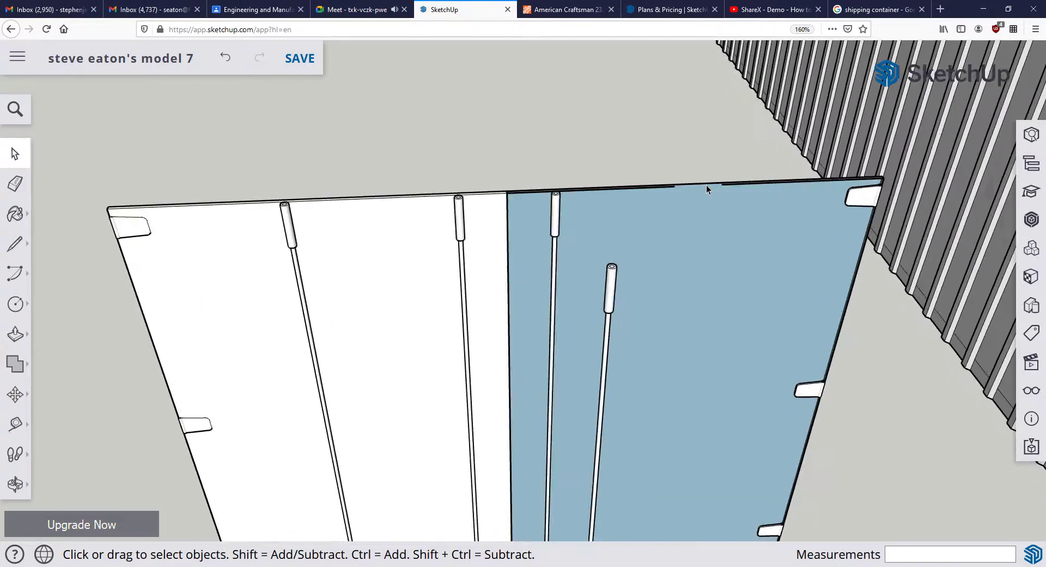
{"action": "scroll", "coordinate": [655, 189], "scroll_direction": "up", "scroll_amount": 2}
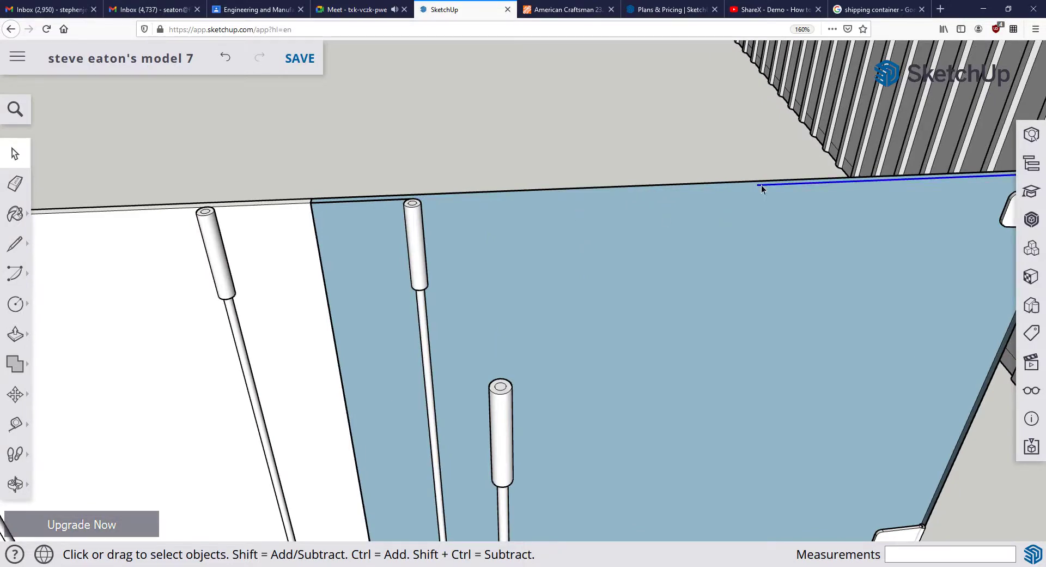
{"action": "scroll", "coordinate": [798, 205], "scroll_direction": "down", "scroll_amount": 2}
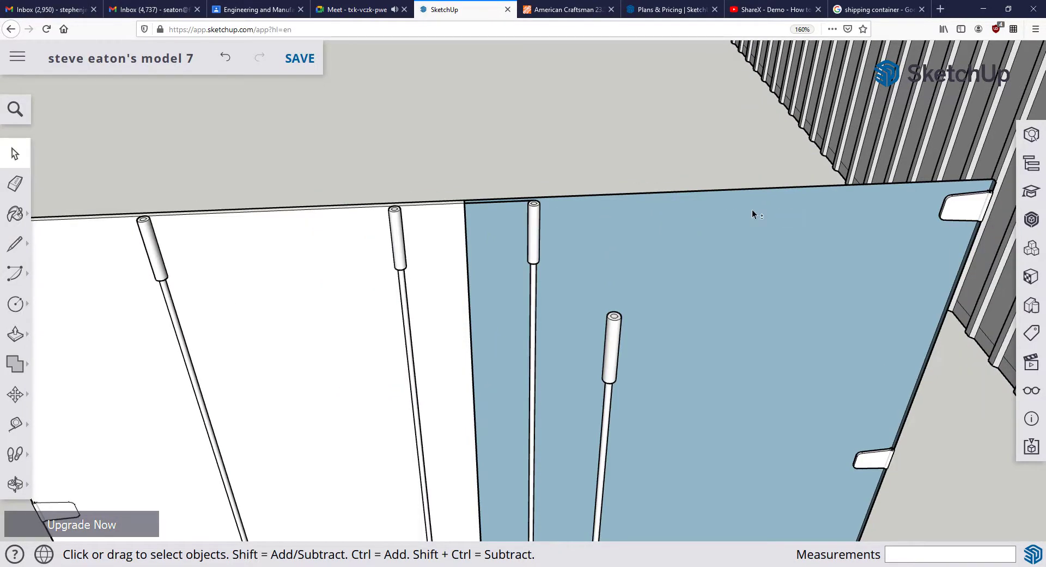
Draw a top-edge line from the rightmost full-height rod's top to the door's top-right corner.
{"action": "left_click", "coordinate": [15, 243]}
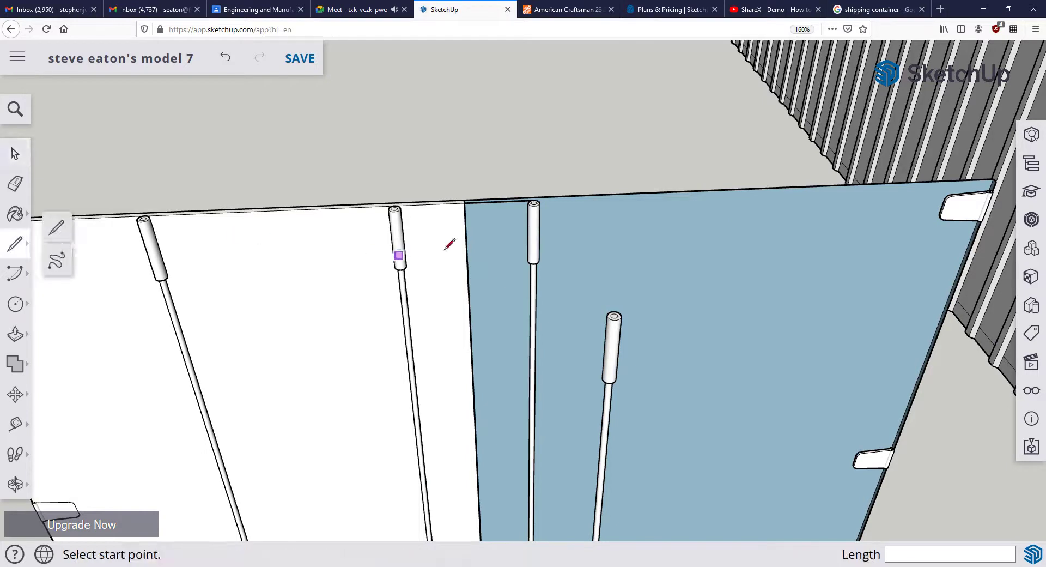
{"action": "scroll", "coordinate": [451, 248], "scroll_direction": "up", "scroll_amount": 1}
{"action": "scroll", "coordinate": [570, 189], "scroll_direction": "up", "scroll_amount": 1}
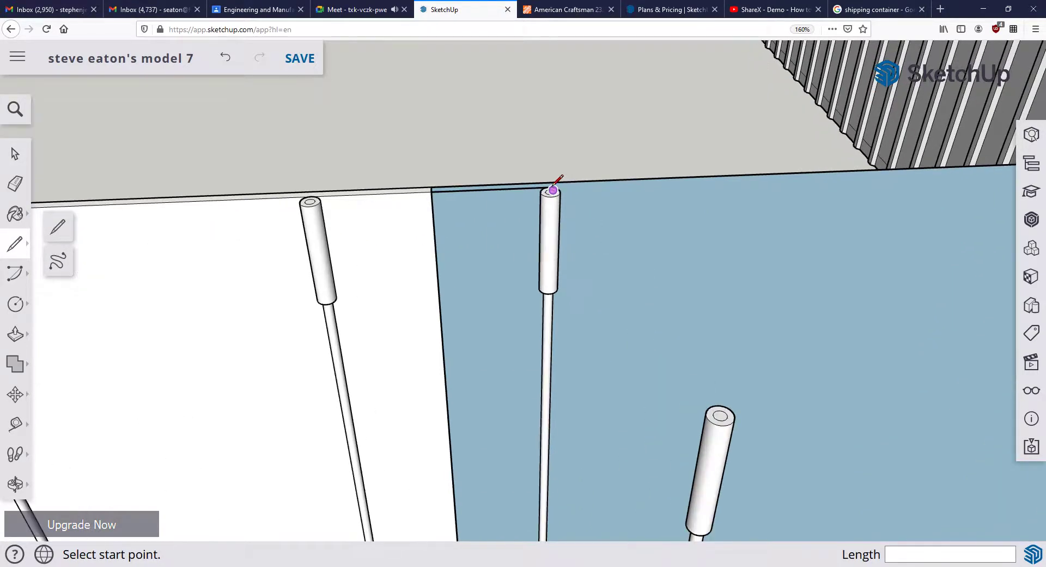
{"action": "left_click", "coordinate": [550, 186]}
{"action": "scroll", "coordinate": [753, 210], "scroll_direction": "down", "scroll_amount": 3}
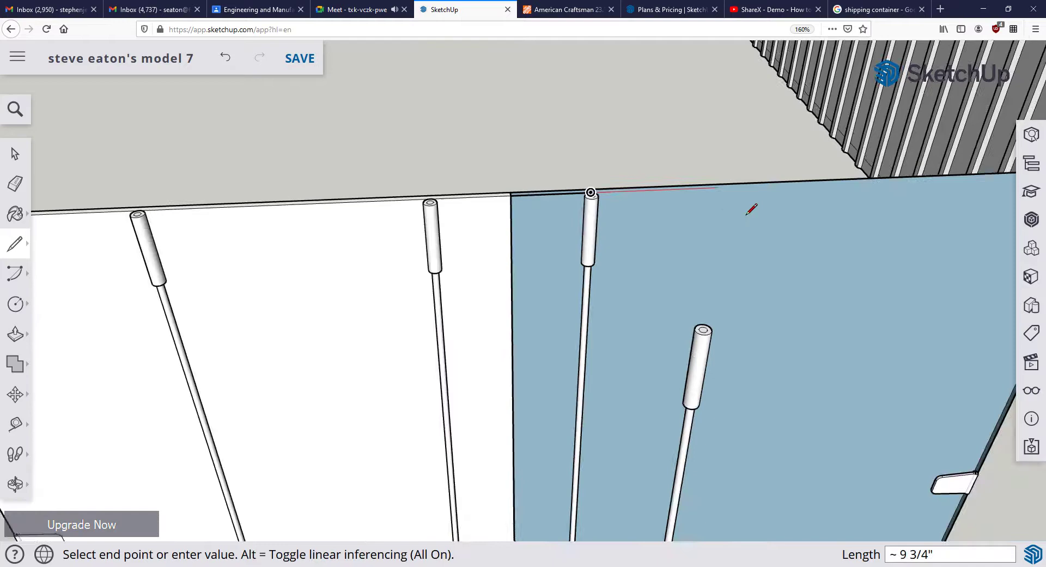
{"action": "middle_click_drag", "start_coordinate": [817, 240], "coordinate": [580, 260]}
{"action": "scroll", "coordinate": [754, 182], "scroll_direction": "up", "scroll_amount": 5}
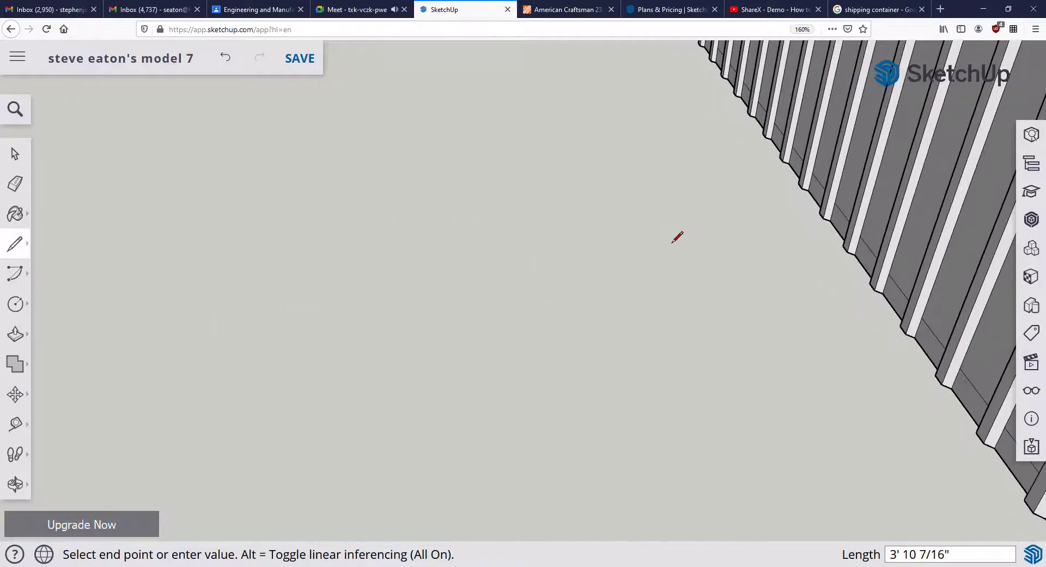
{"action": "scroll", "coordinate": [567, 293], "scroll_direction": "down", "scroll_amount": 3}
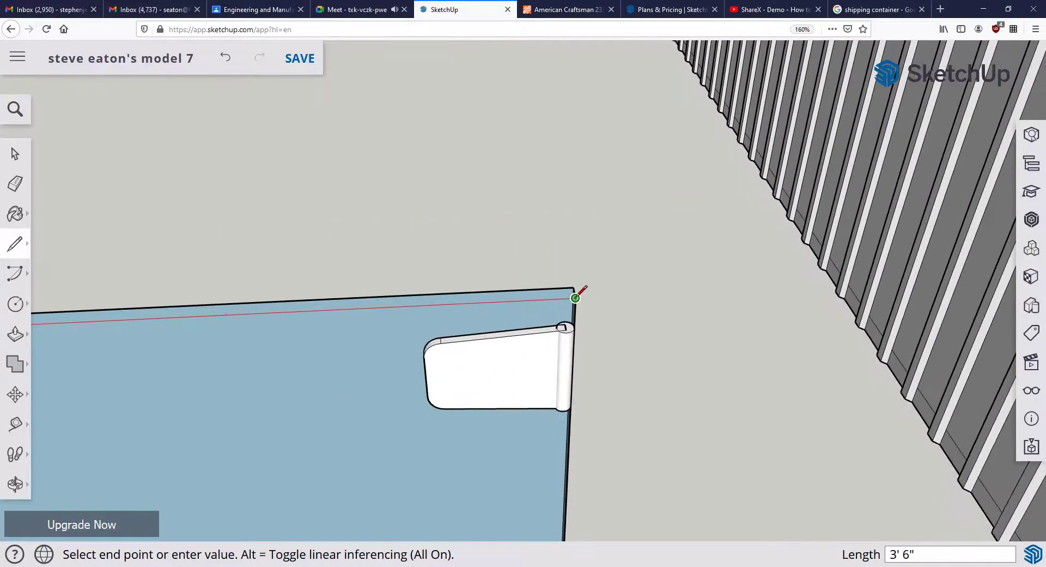
{"action": "left_click", "coordinate": [571, 292]}
{"action": "scroll", "coordinate": [528, 297], "scroll_direction": "down", "scroll_amount": 3}
{"action": "middle_click_drag", "start_coordinate": [460, 311], "coordinate": [557, 269]}
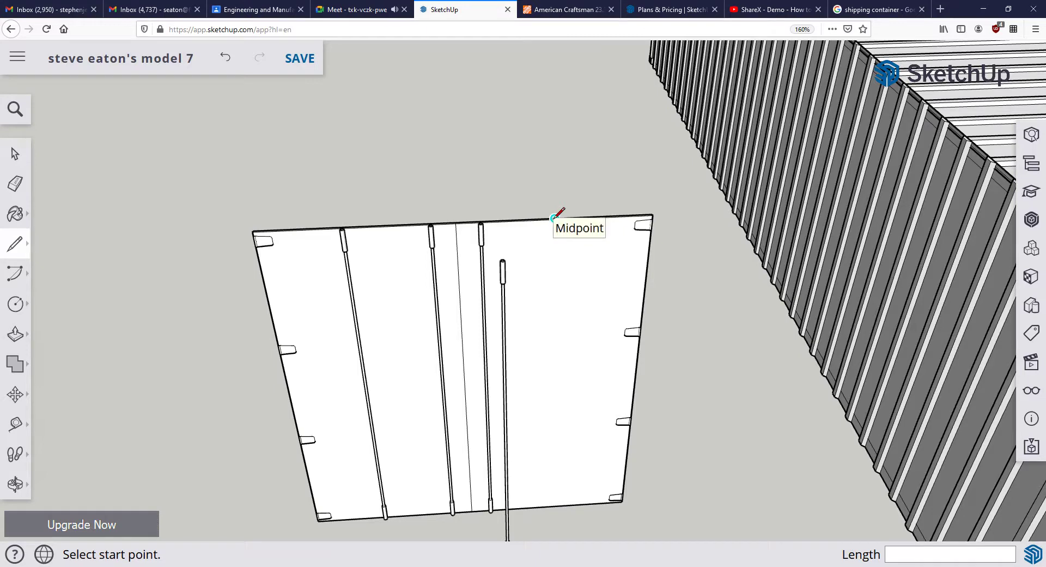
{"action": "key", "text": "space"}
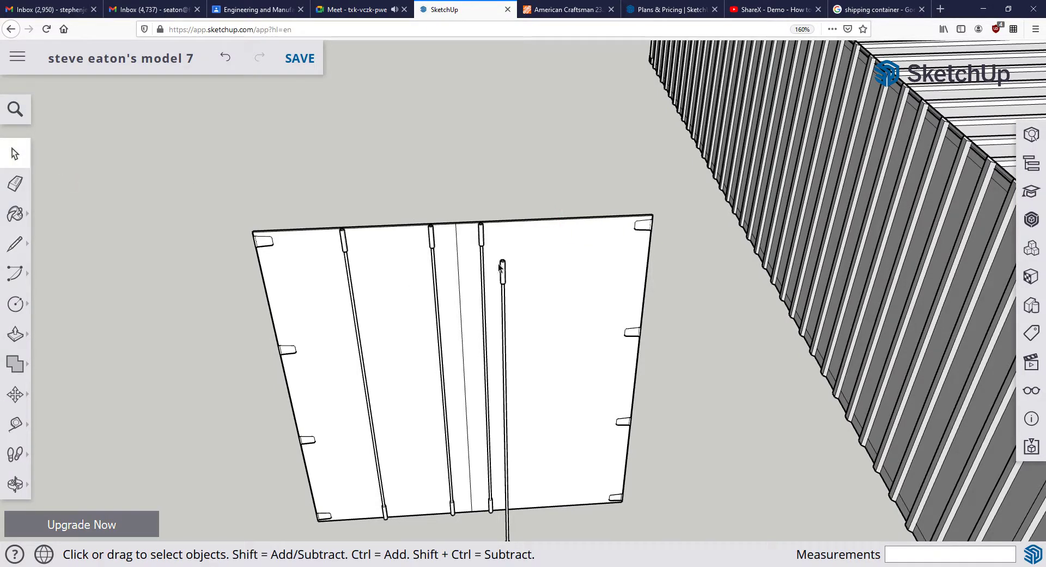
Move the lower-set rod so its top snaps to the midpoint of the new top-edge line.
{"action": "left_click", "coordinate": [502, 268]}
{"action": "middle_click_drag", "start_coordinate": [503, 300], "coordinate": [541, 361]}
{"action": "scroll", "coordinate": [517, 316], "scroll_direction": "up", "scroll_amount": 5}
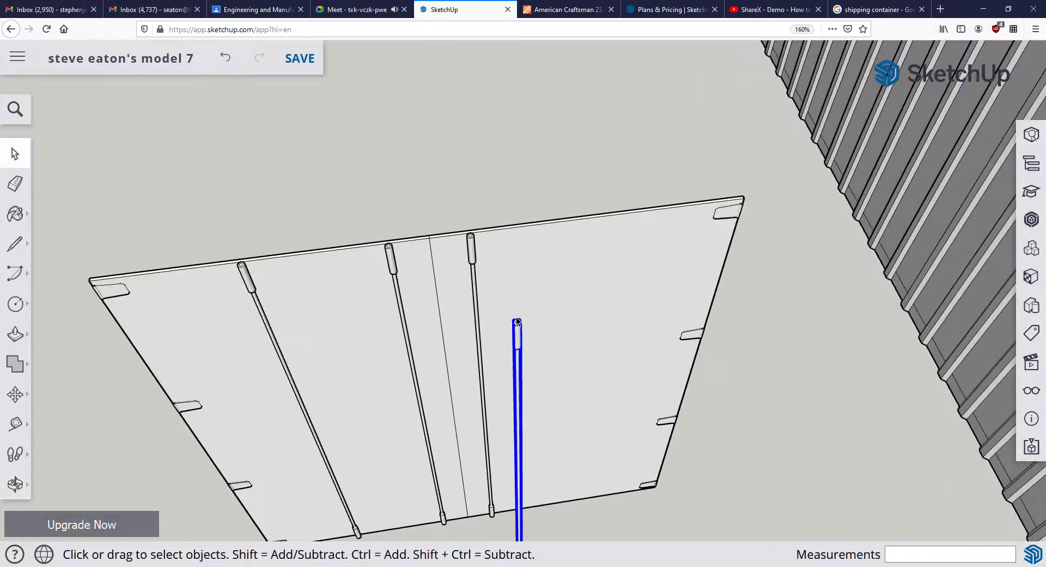
{"action": "scroll", "coordinate": [516, 316], "scroll_direction": "up", "scroll_amount": 2}
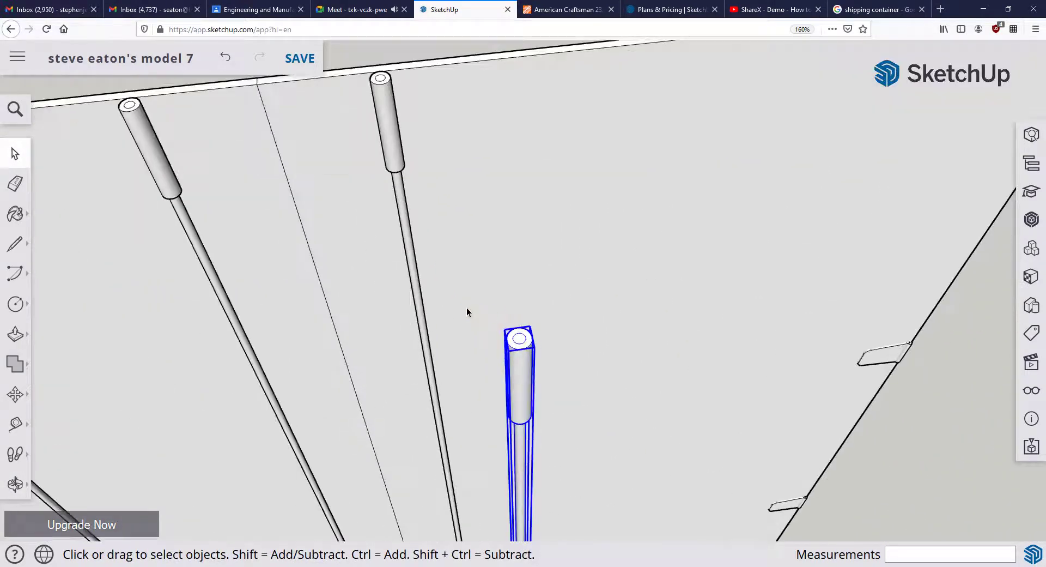
{"action": "left_click", "coordinate": [15, 395]}
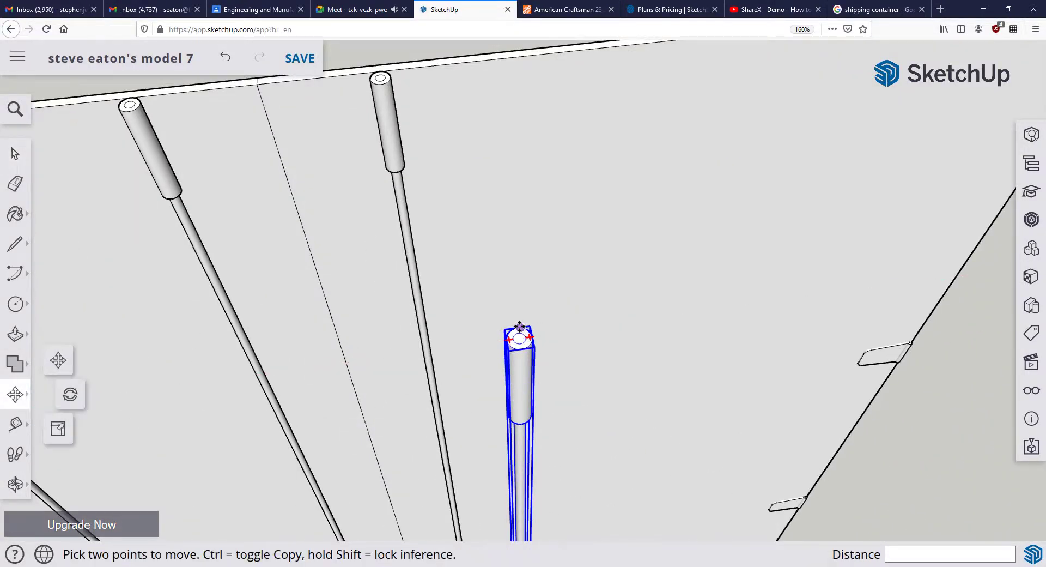
{"action": "scroll", "coordinate": [519, 326], "scroll_direction": "up", "scroll_amount": 3}
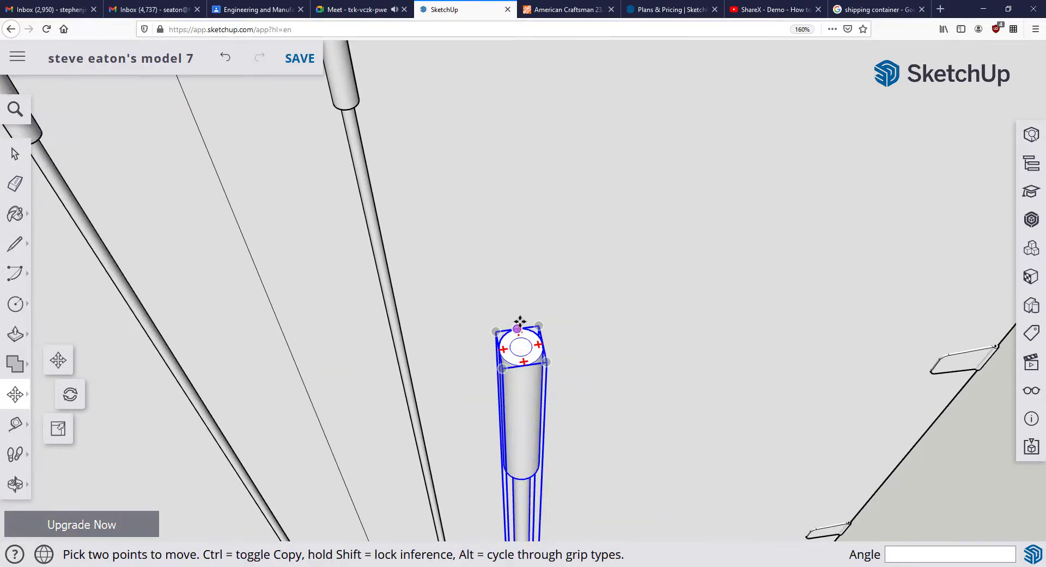
{"action": "left_click", "coordinate": [518, 328]}
{"action": "scroll", "coordinate": [545, 305], "scroll_direction": "down", "scroll_amount": 6}
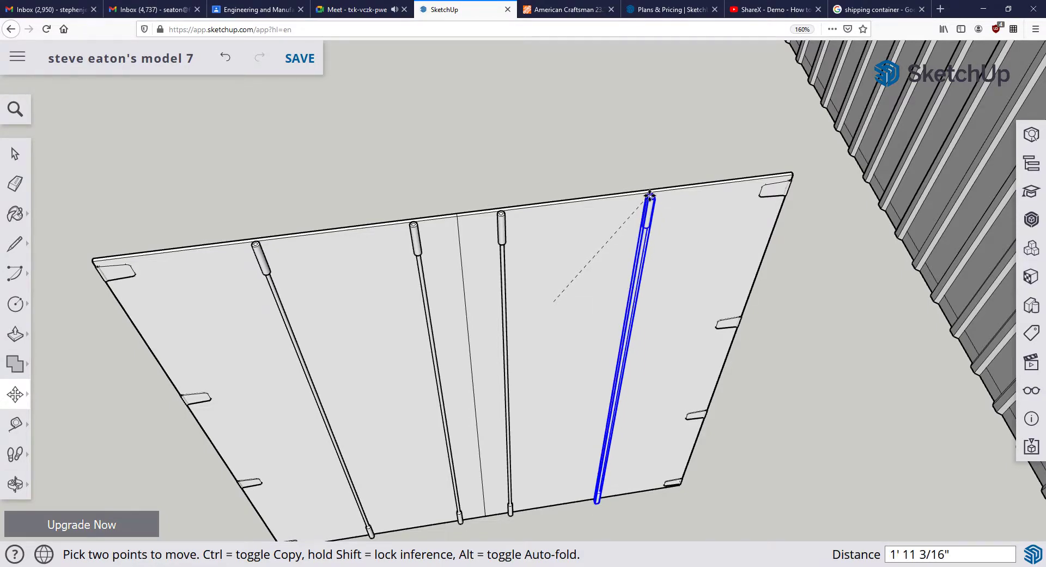
{"action": "scroll", "coordinate": [651, 191], "scroll_direction": "up", "scroll_amount": 3}
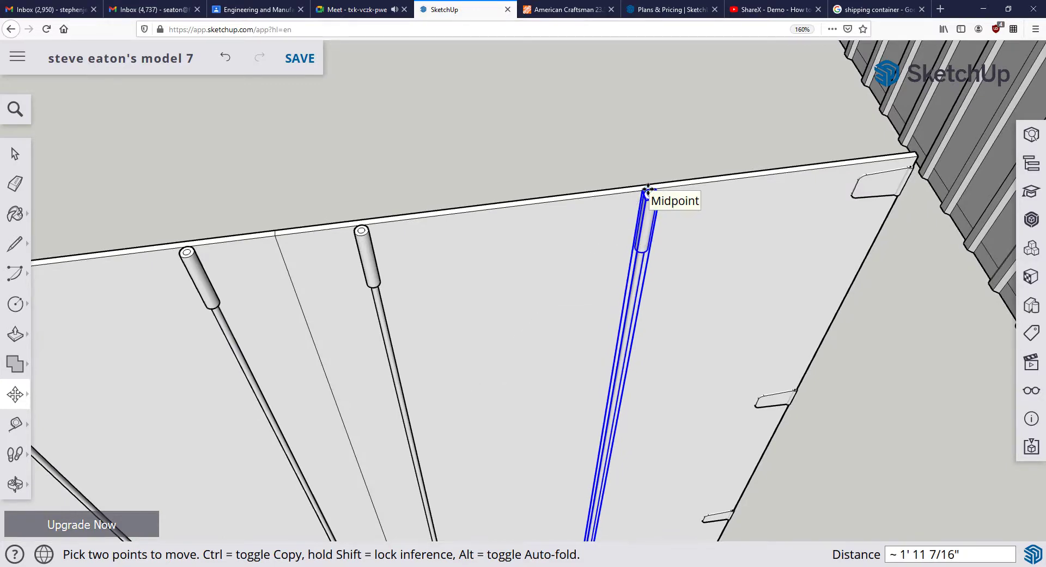
{"action": "left_click", "coordinate": [647, 190]}
{"action": "scroll", "coordinate": [672, 215], "scroll_direction": "down", "scroll_amount": 6}
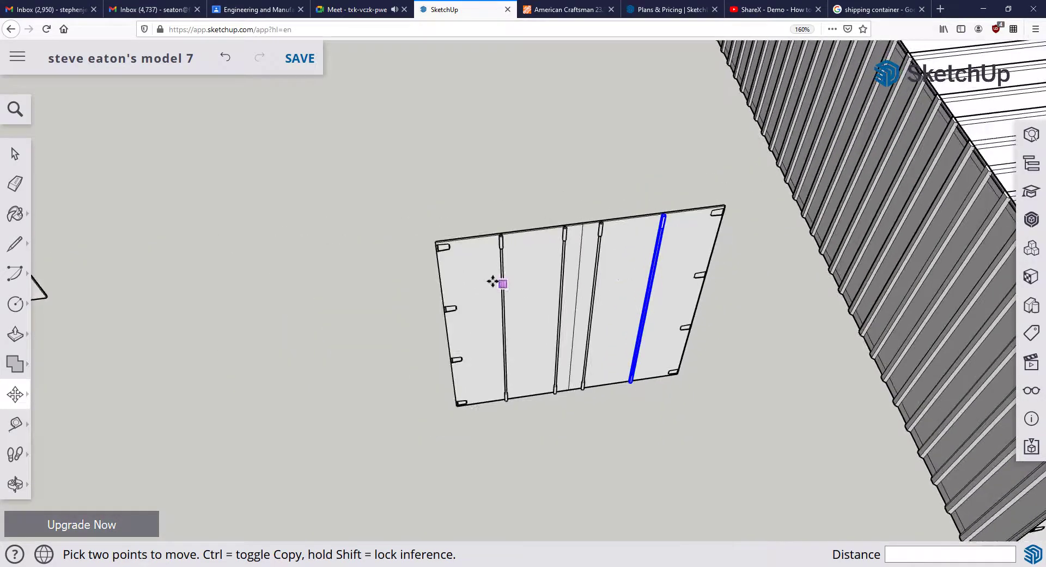
Deselect the rod and orbit to review all four rods spanning the door face.
{"action": "left_click", "coordinate": [16, 152]}
{"action": "middle_click_drag", "start_coordinate": [280, 261], "coordinate": [525, 289]}
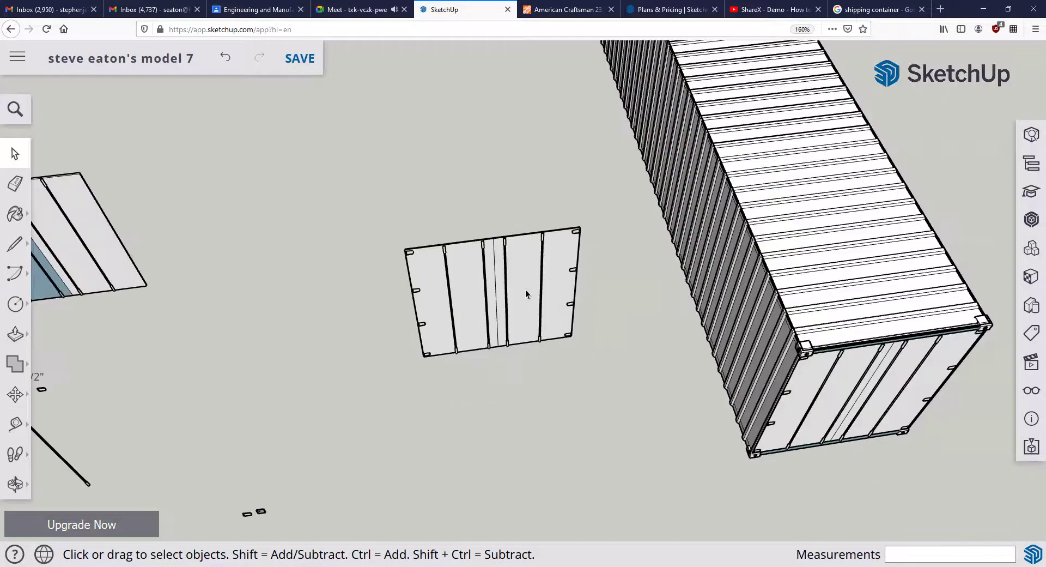
{"action": "middle_click_drag", "start_coordinate": [435, 289], "coordinate": [614, 303]}
{"action": "scroll", "coordinate": [520, 286], "scroll_direction": "up", "scroll_amount": 5}
{"action": "scroll", "coordinate": [533, 273], "scroll_direction": "down", "scroll_amount": 4}
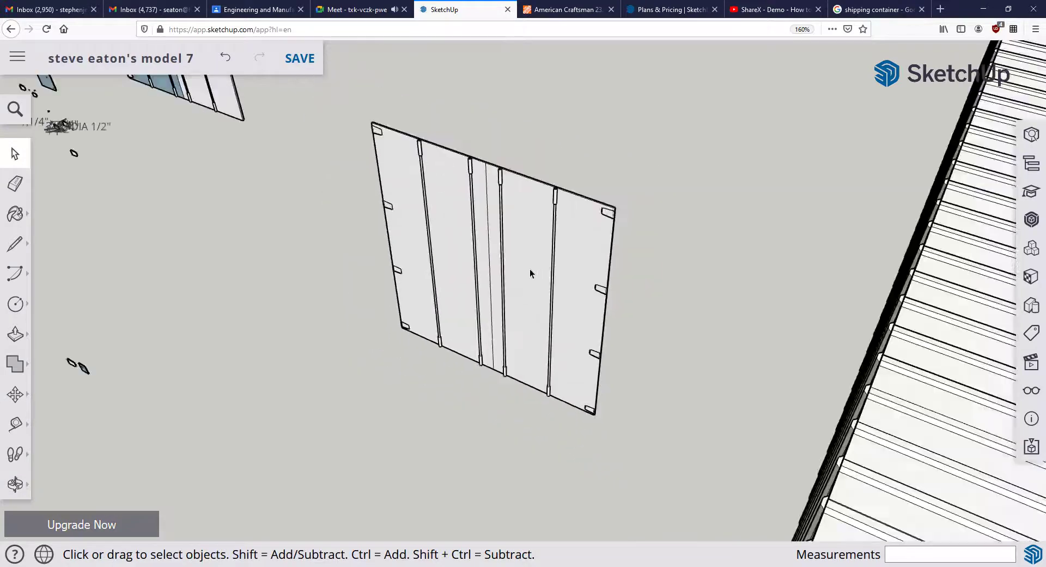
{"action": "middle_click_drag", "start_coordinate": [532, 273], "coordinate": [448, 339]}
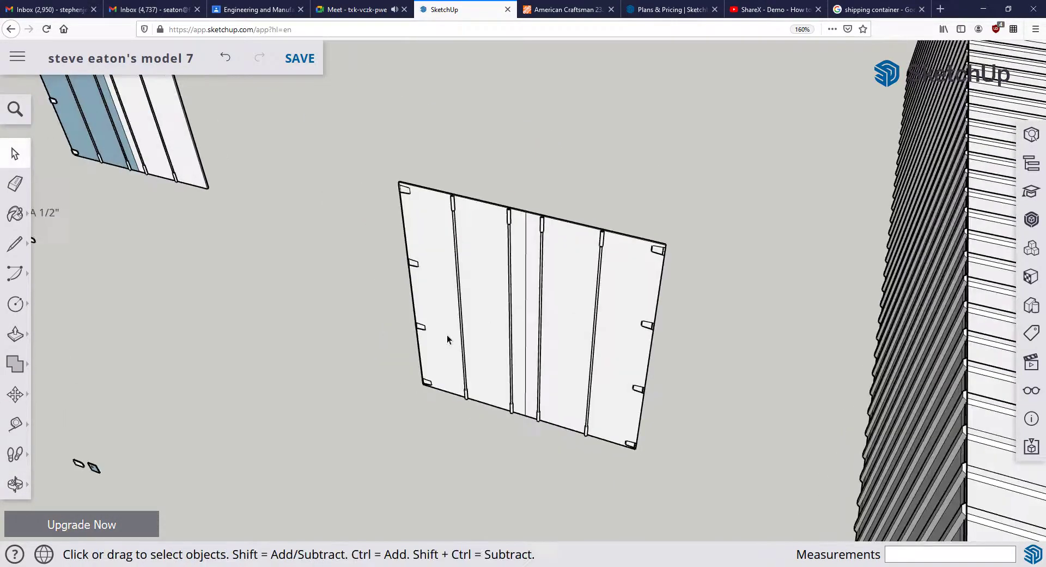